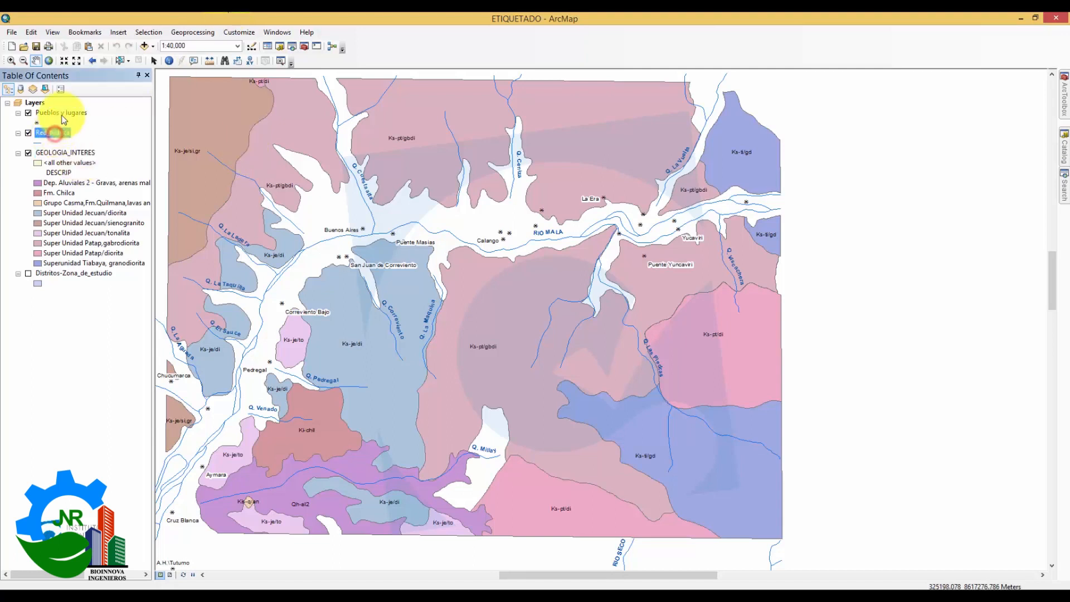
Step: Open the label expression editor for the GEOLOGIA_INTERES layer and look through its available fields
click(70, 151)
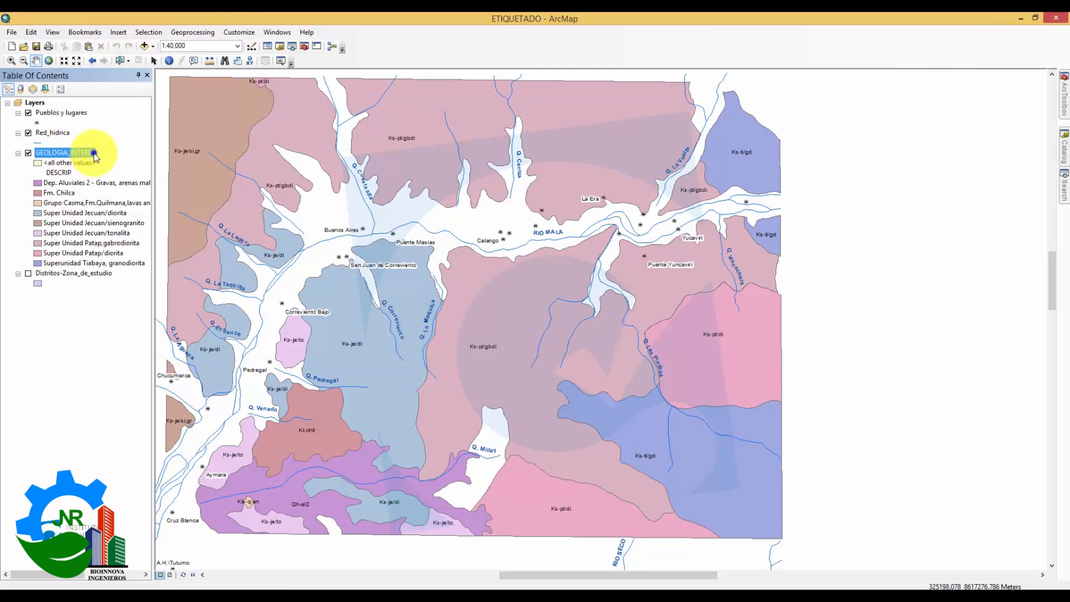
right_click(94, 157)
click(157, 383)
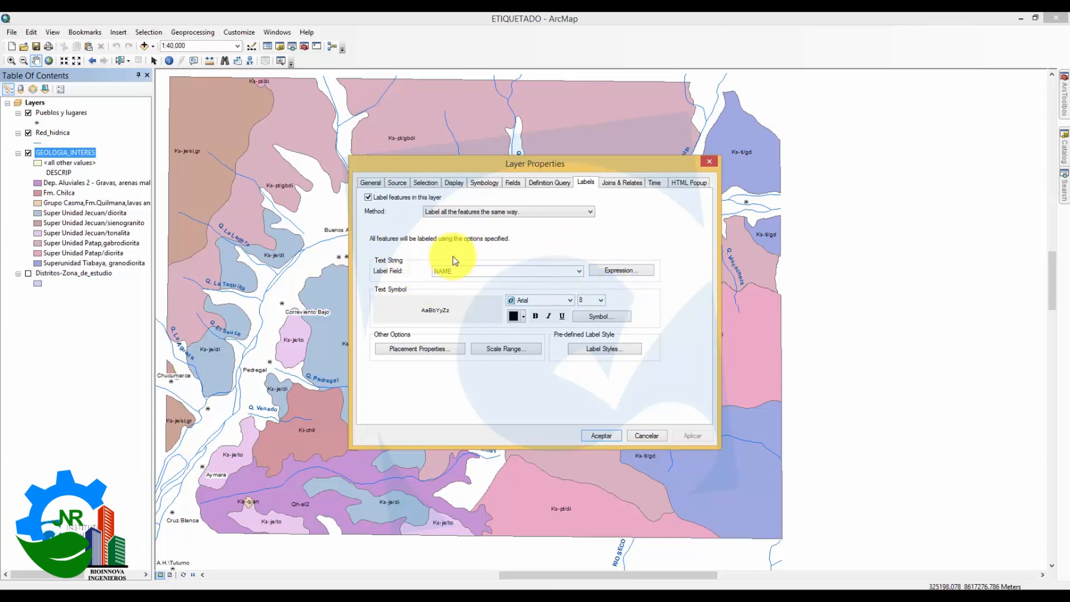
click(613, 270)
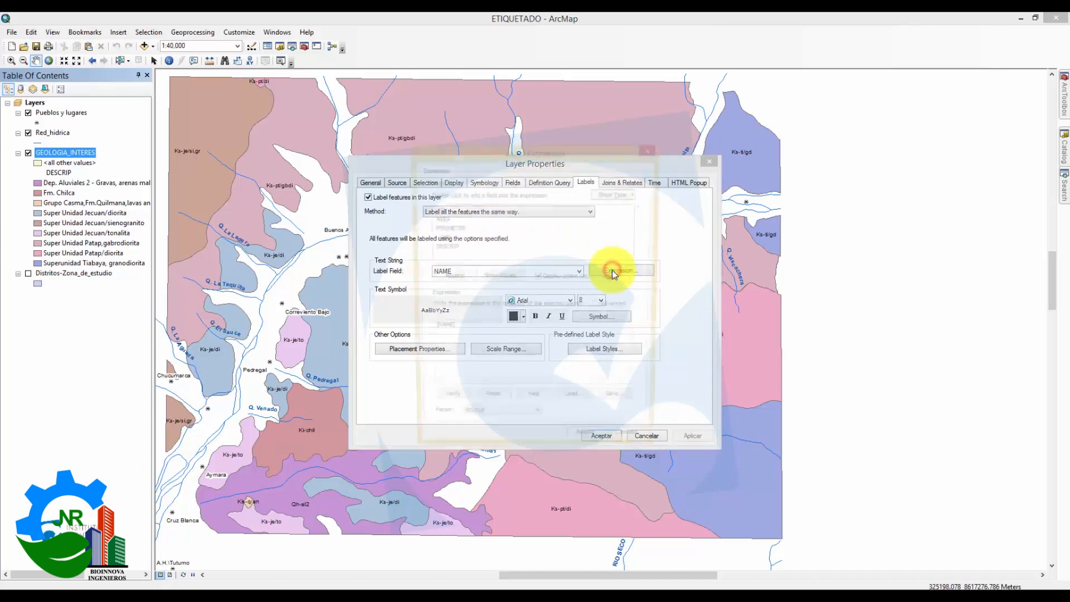
drag(587, 155, 915, 143)
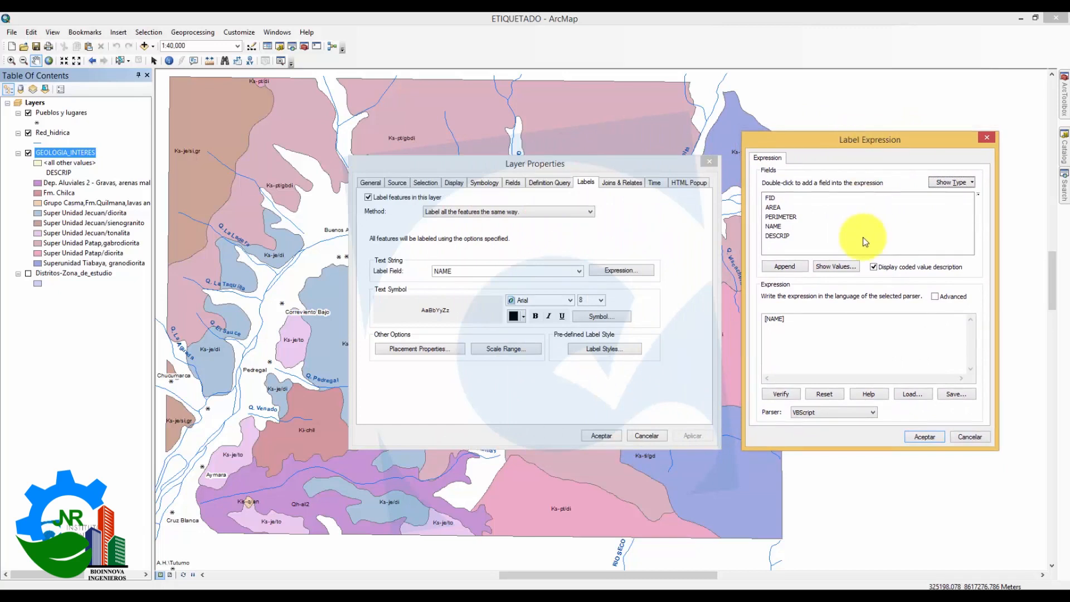
drag(865, 139, 866, 167)
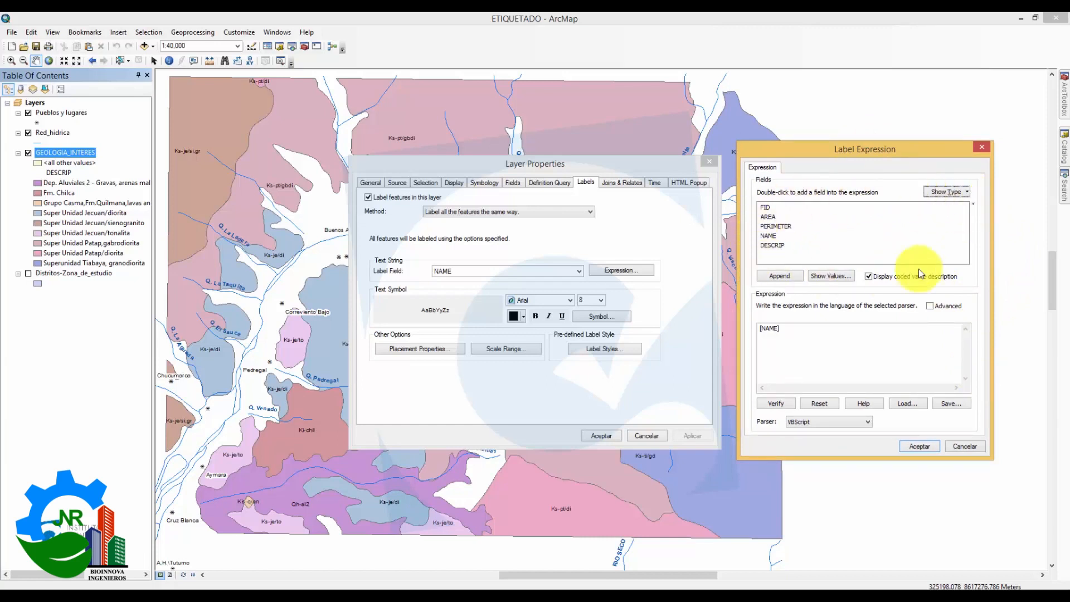
click(772, 236)
click(771, 217)
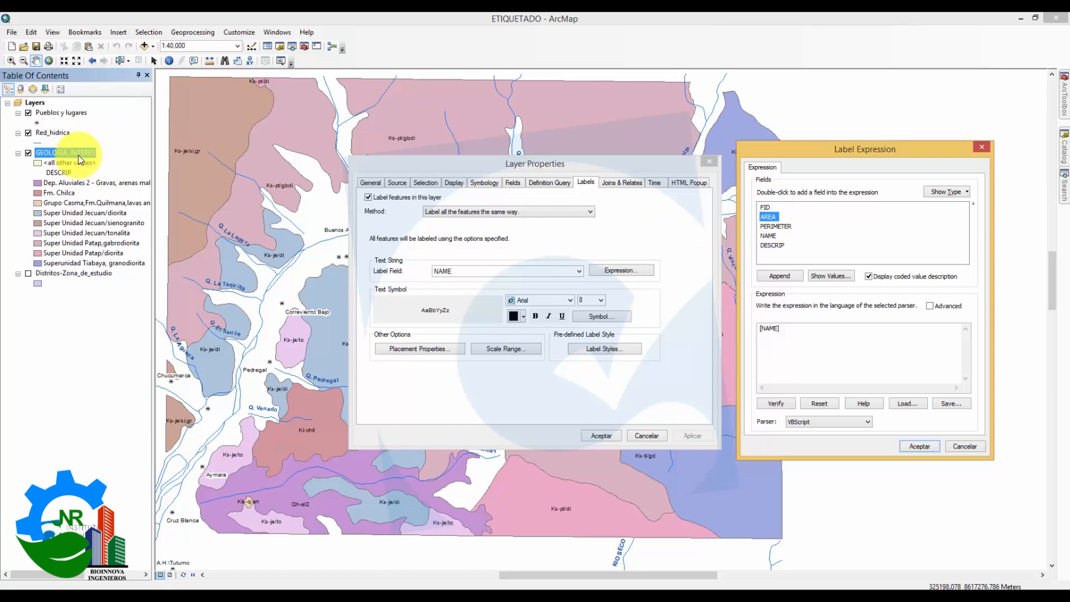
click(775, 227)
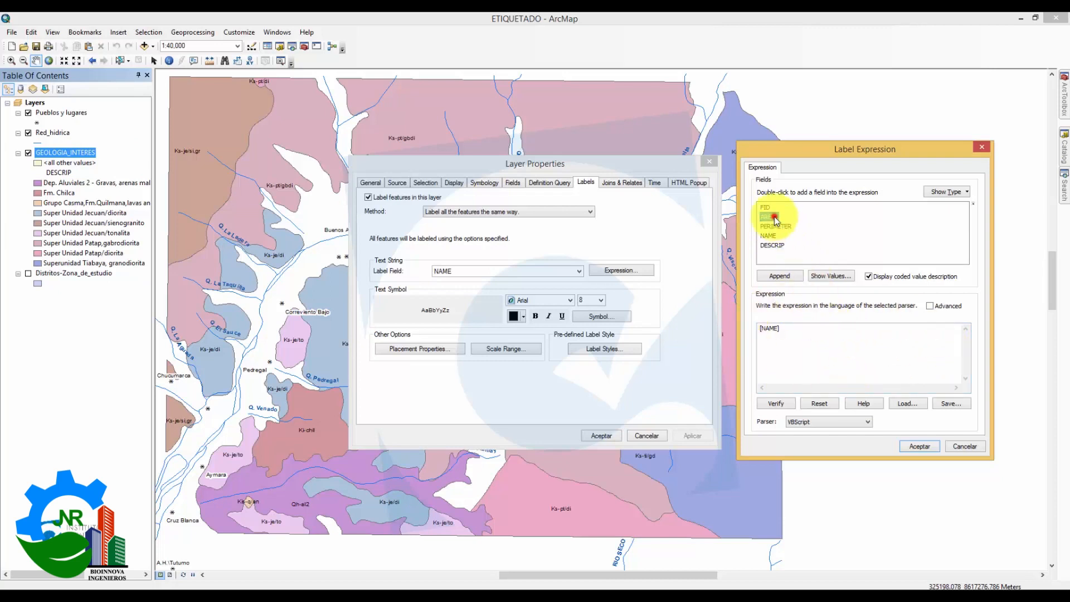
click(765, 208)
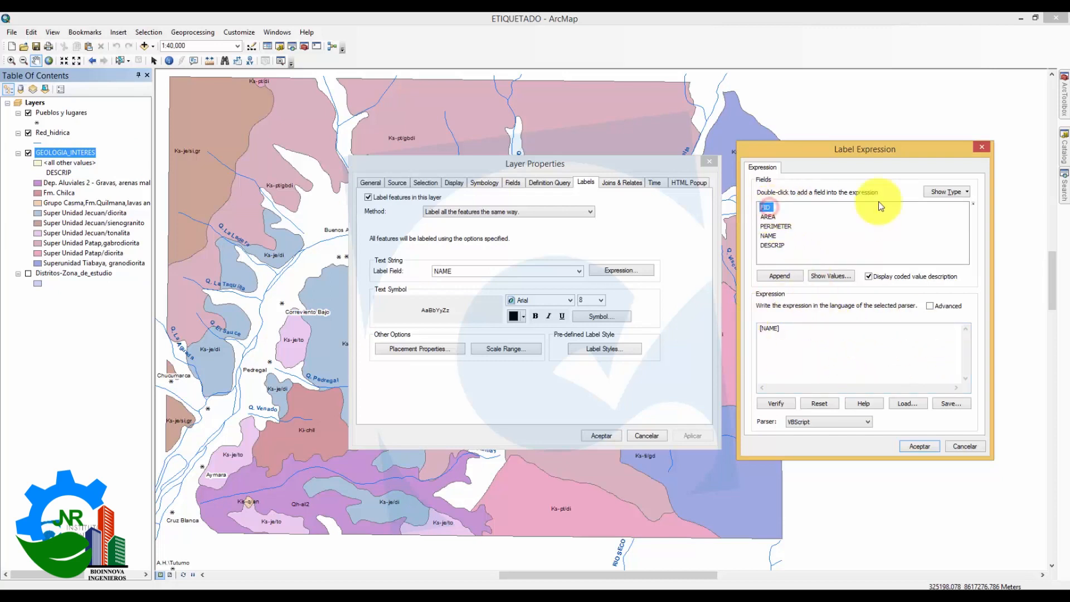
Step: Filter the label expression's field list to show only text fields and look through them
click(965, 193)
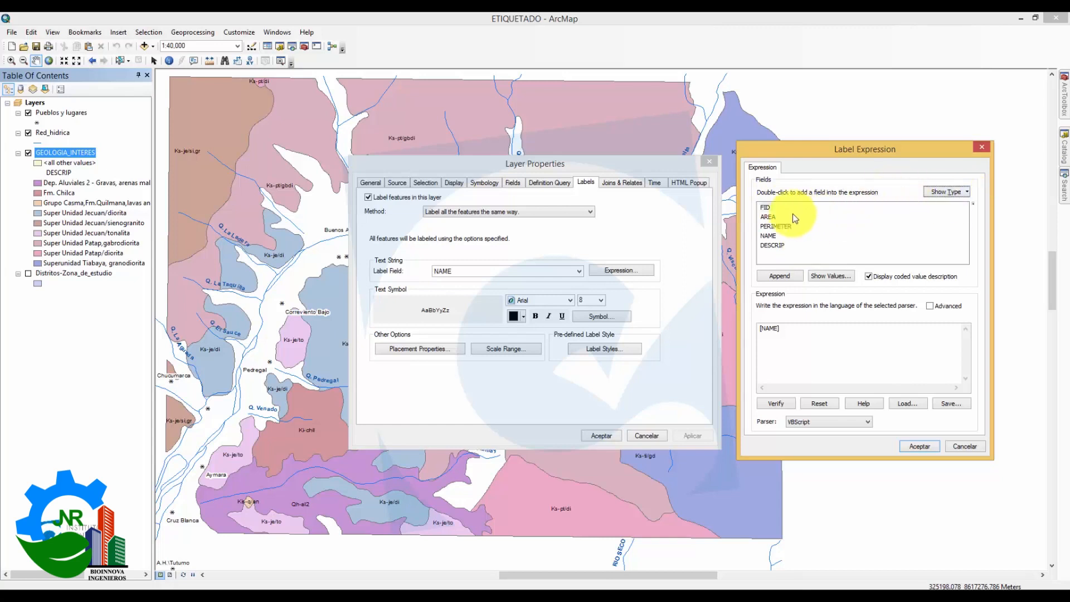
click(955, 191)
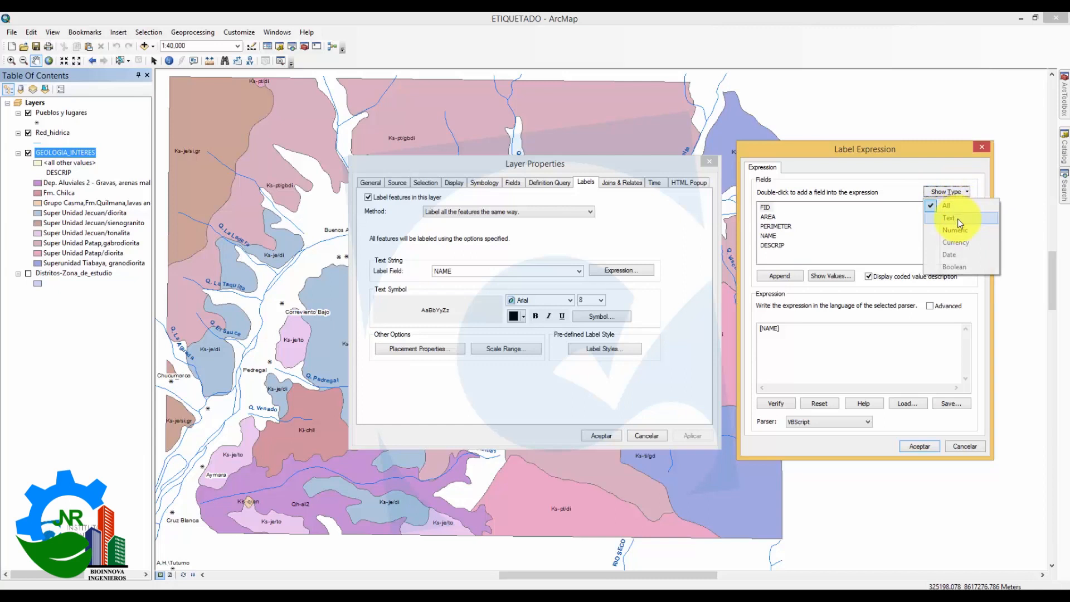
click(958, 218)
click(763, 208)
click(768, 217)
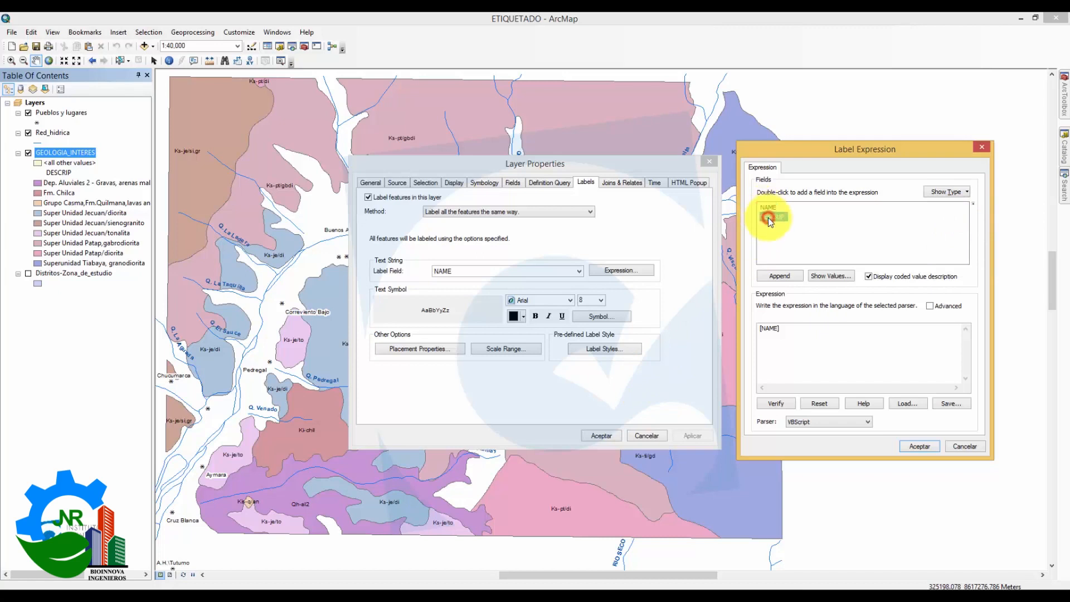
Step: Filter the field list to numeric fields, look through them, and cancel the label expression and layer properties
click(958, 193)
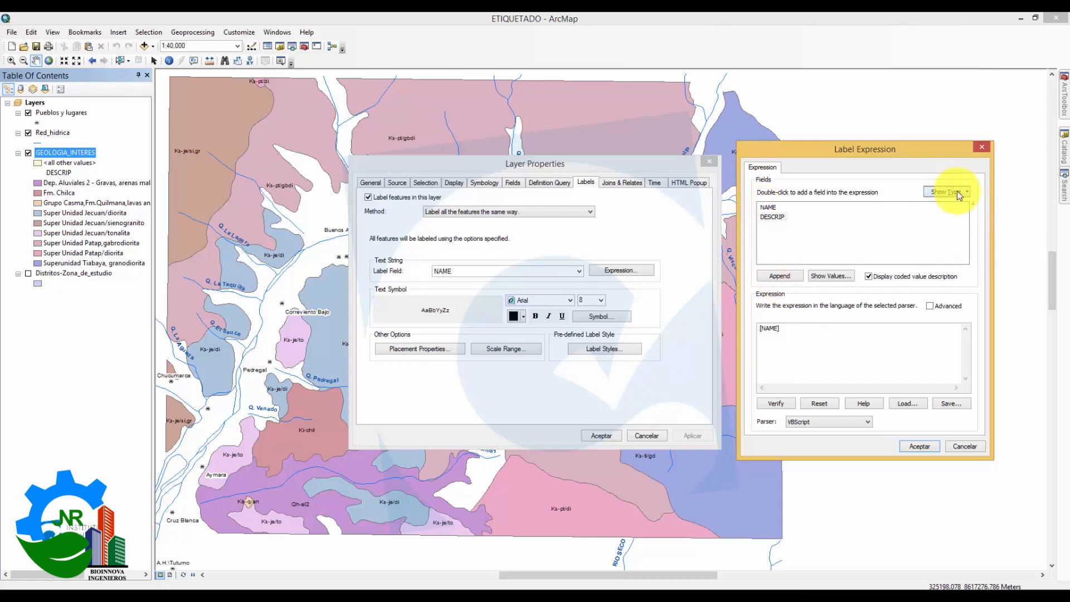
click(958, 192)
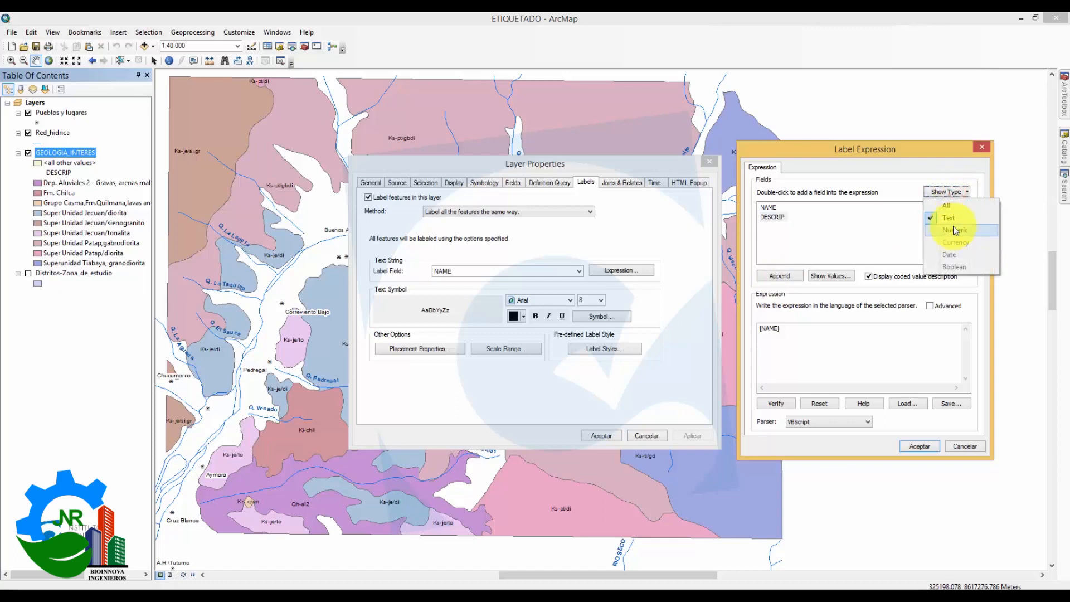
click(954, 226)
click(773, 214)
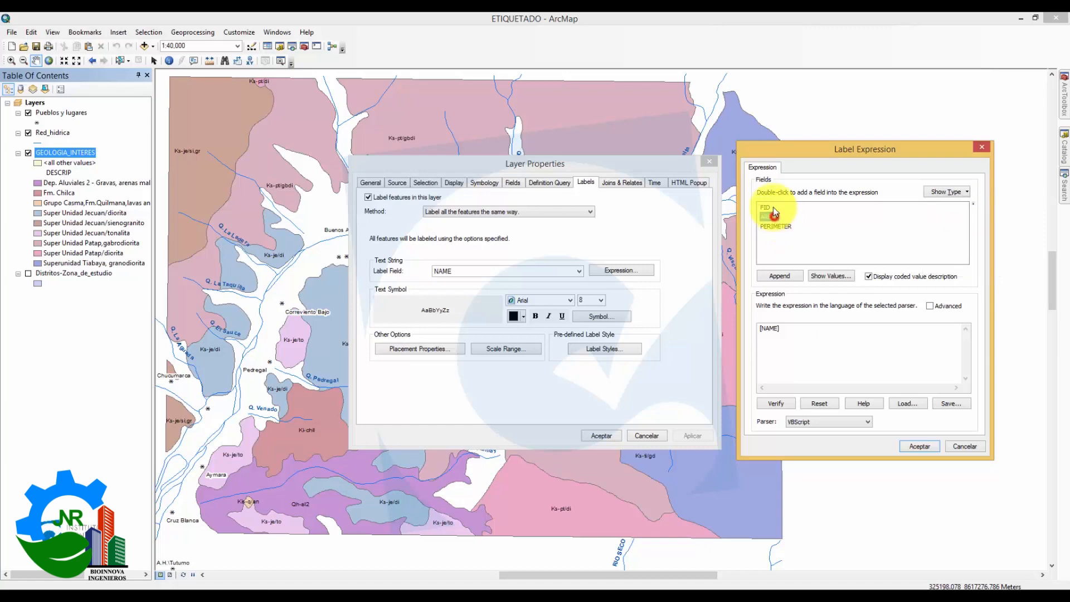
click(776, 227)
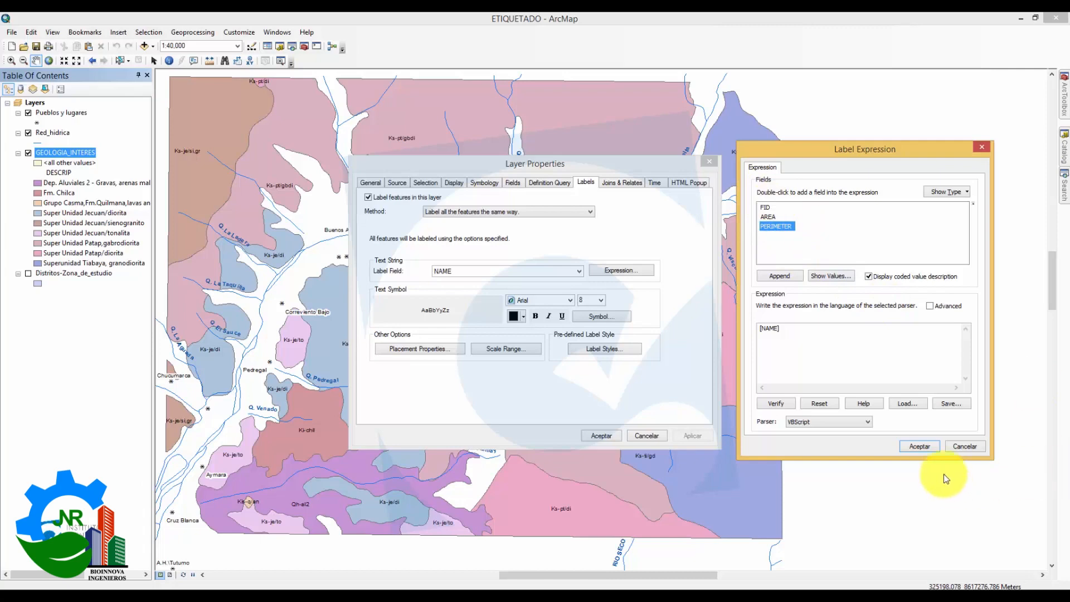
click(964, 447)
click(647, 436)
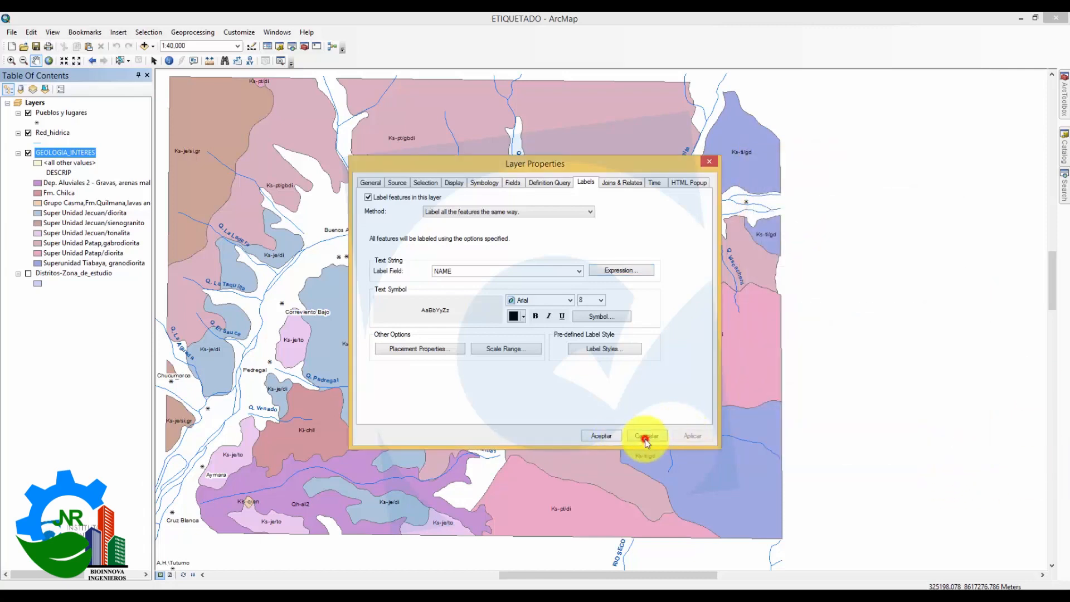
Step: Open the GEOLOGIA_INTERES attribute table, examine the FID, AREA, PERIMETER, NAME and DESCRIP columns, and close it
right_click(76, 154)
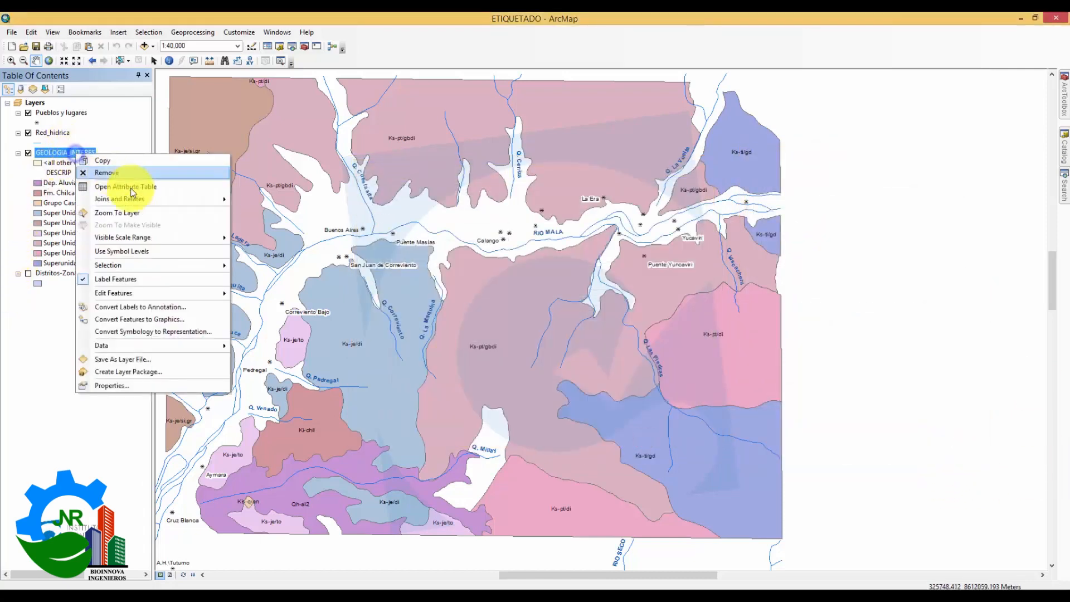
click(135, 190)
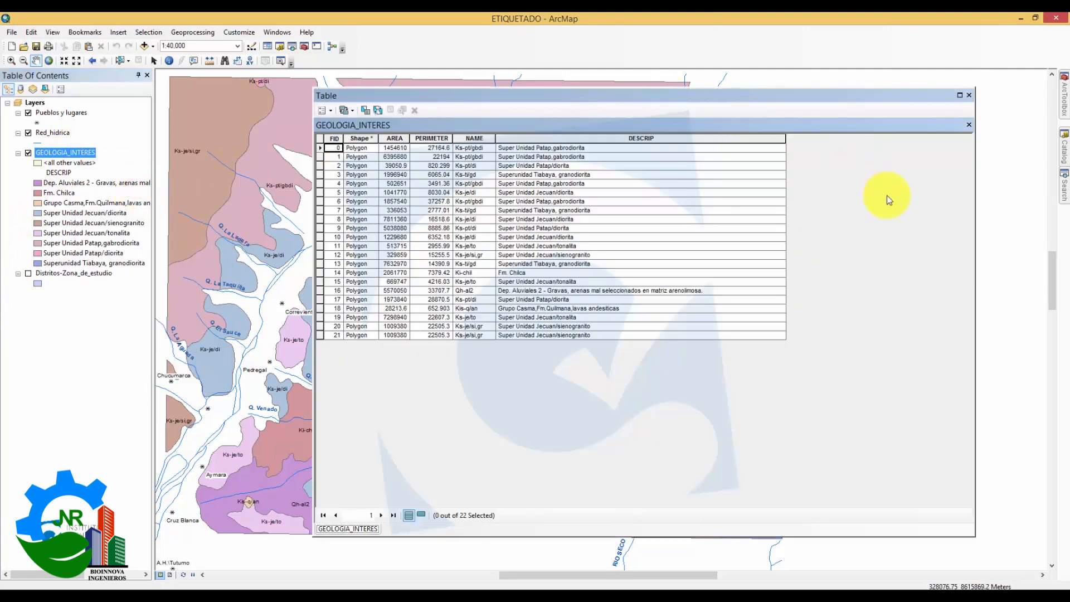
drag(975, 220, 826, 218)
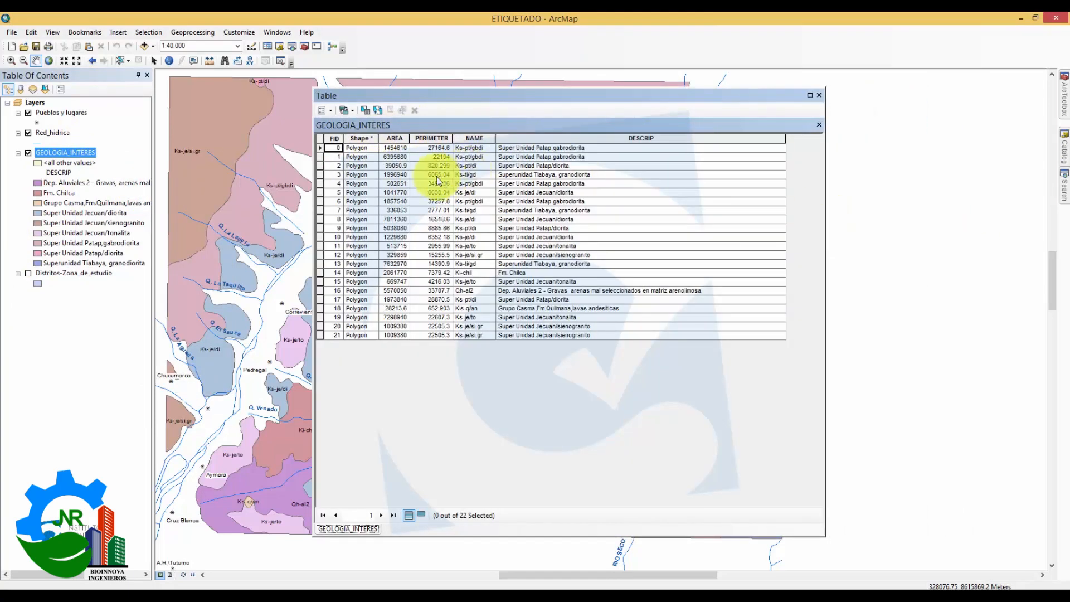
drag(570, 96, 652, 105)
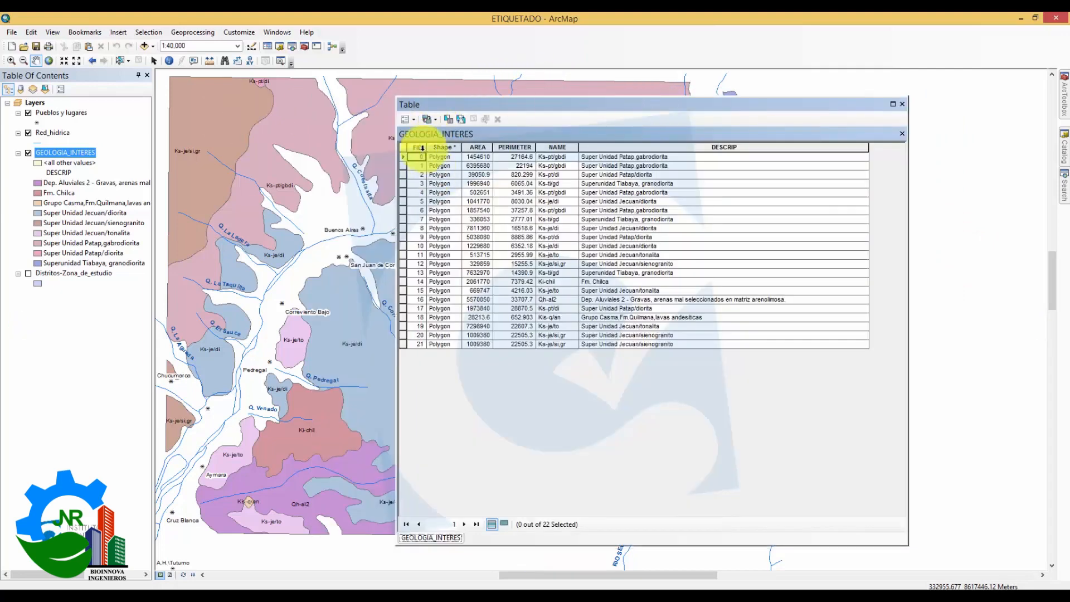
click(421, 147)
click(486, 148)
click(526, 150)
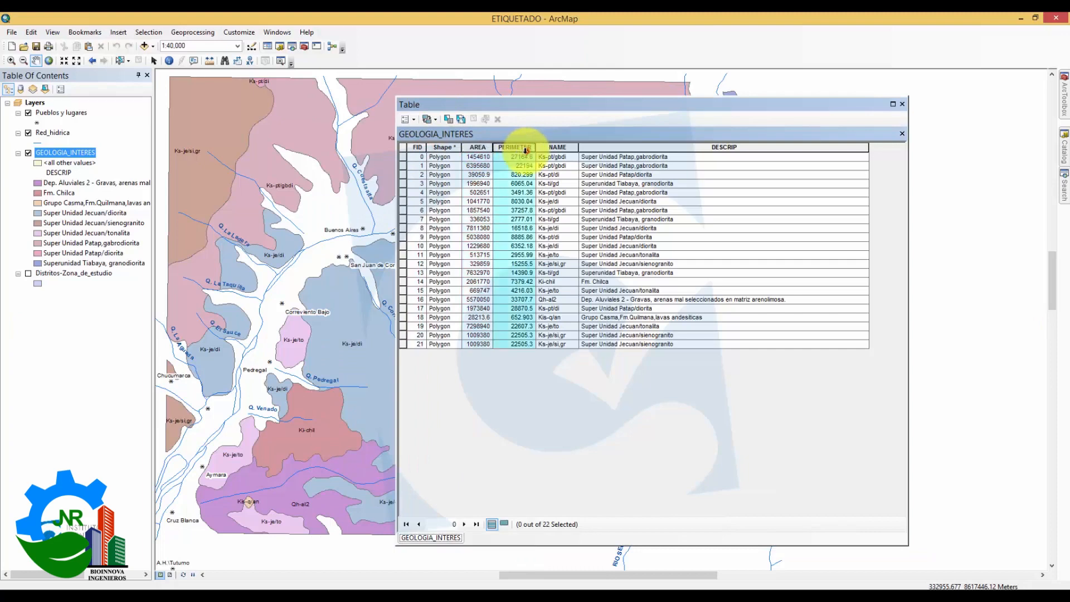
click(566, 149)
click(697, 148)
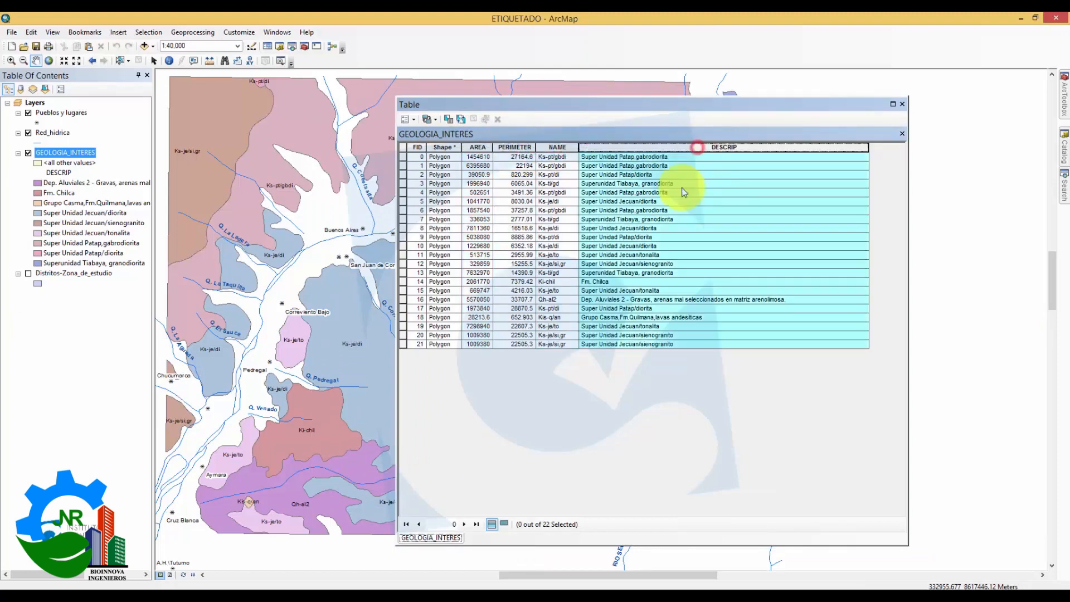
click(902, 104)
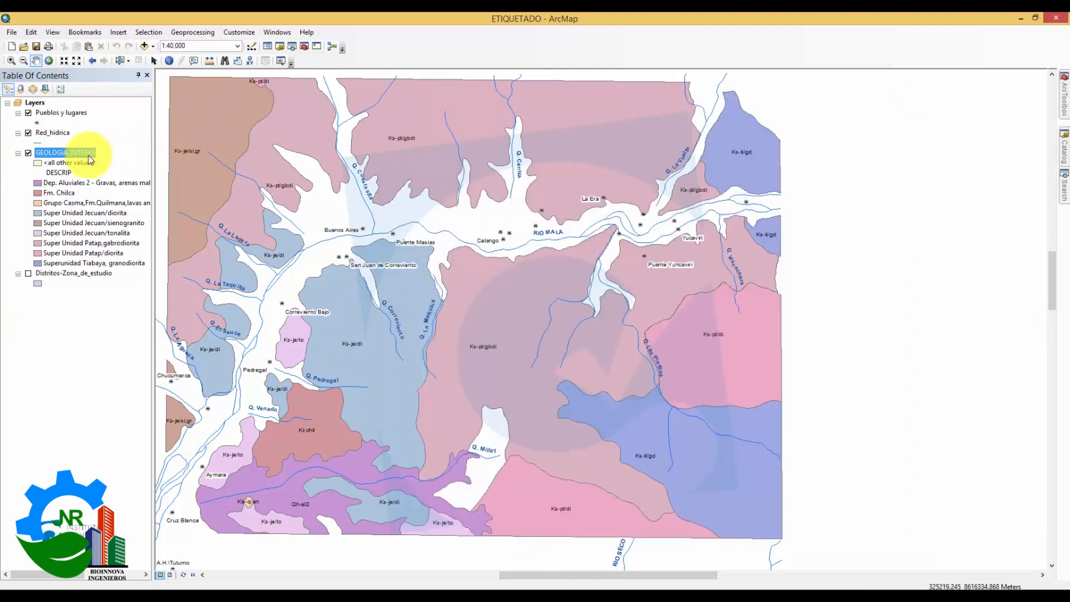
Step: Reopen the GEOLOGIA_INTERES label expression and append the AREA field after [NAME]
right_click(89, 157)
click(141, 385)
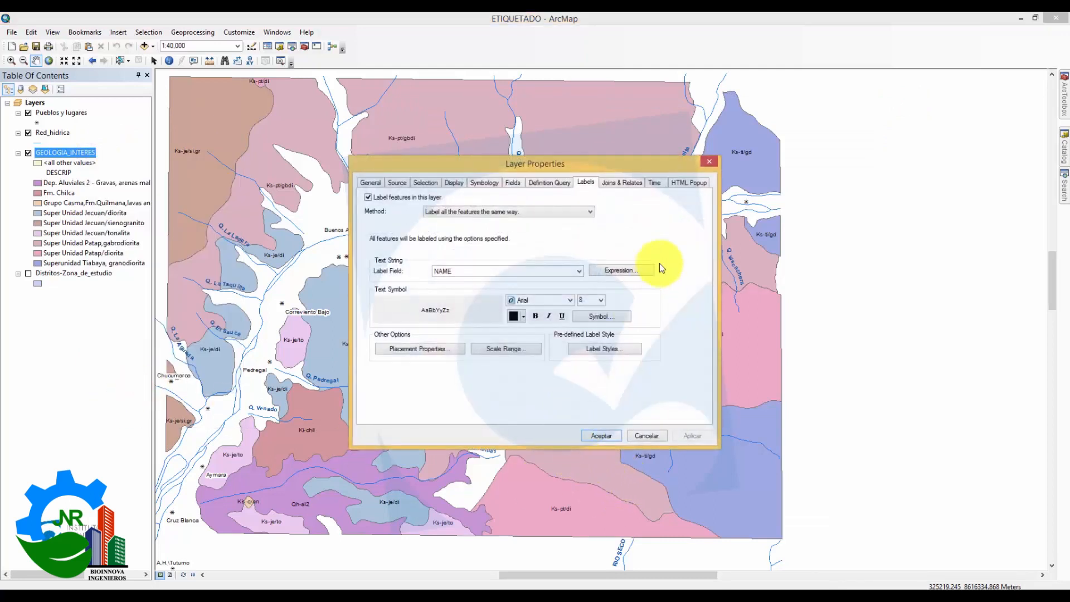
click(619, 271)
drag(569, 148, 873, 139)
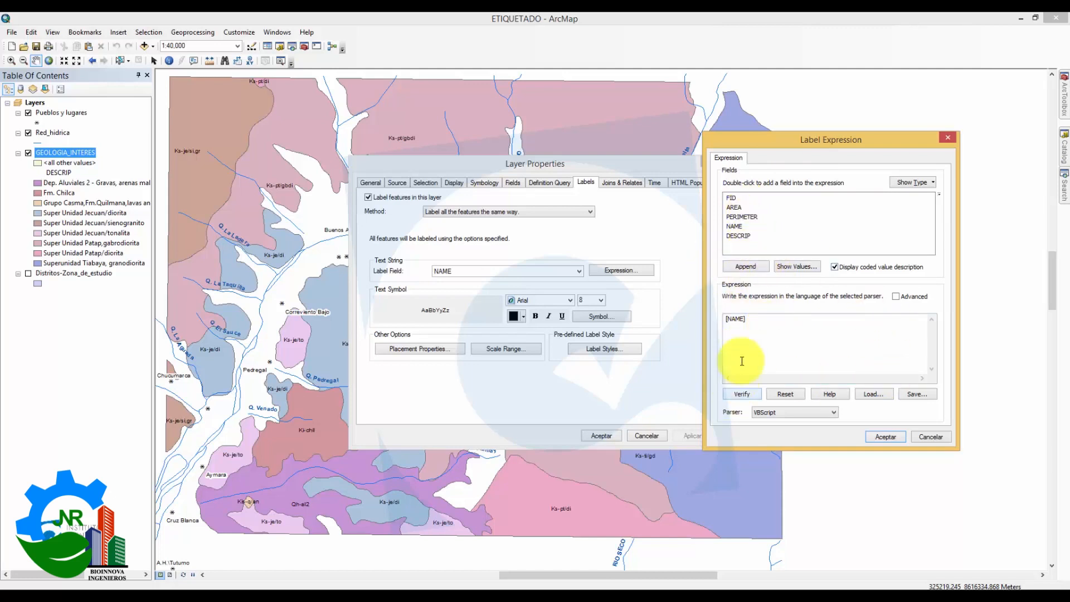
drag(754, 319, 717, 321)
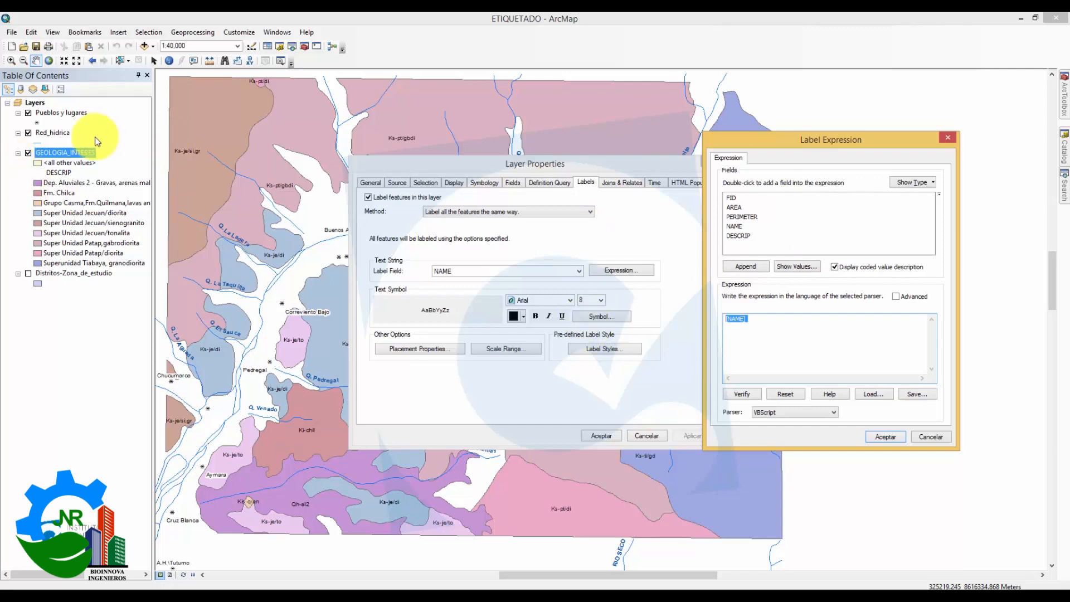
click(758, 322)
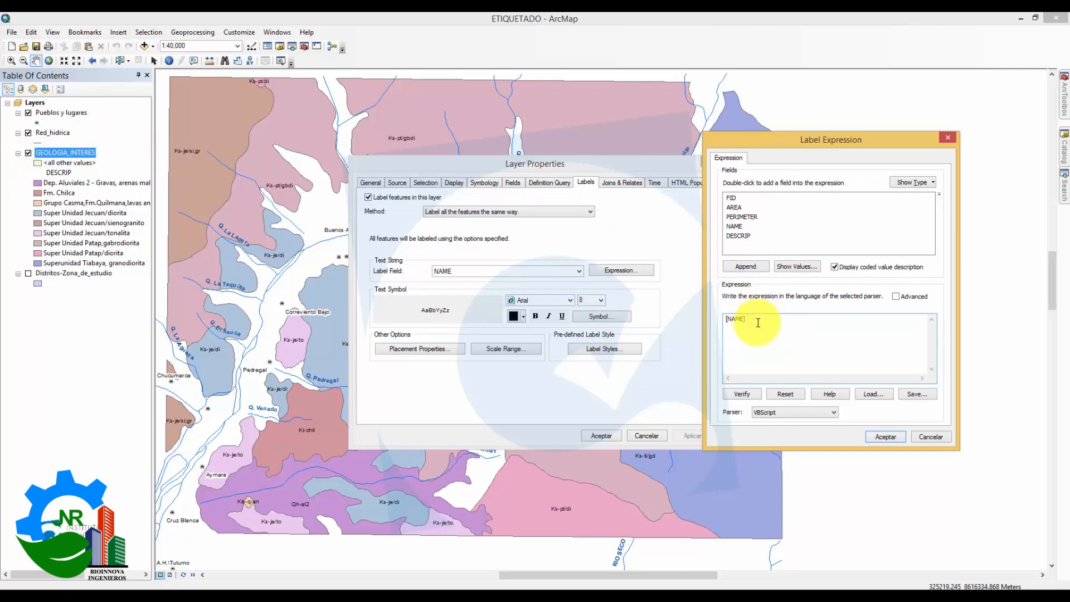
drag(748, 320, 726, 319)
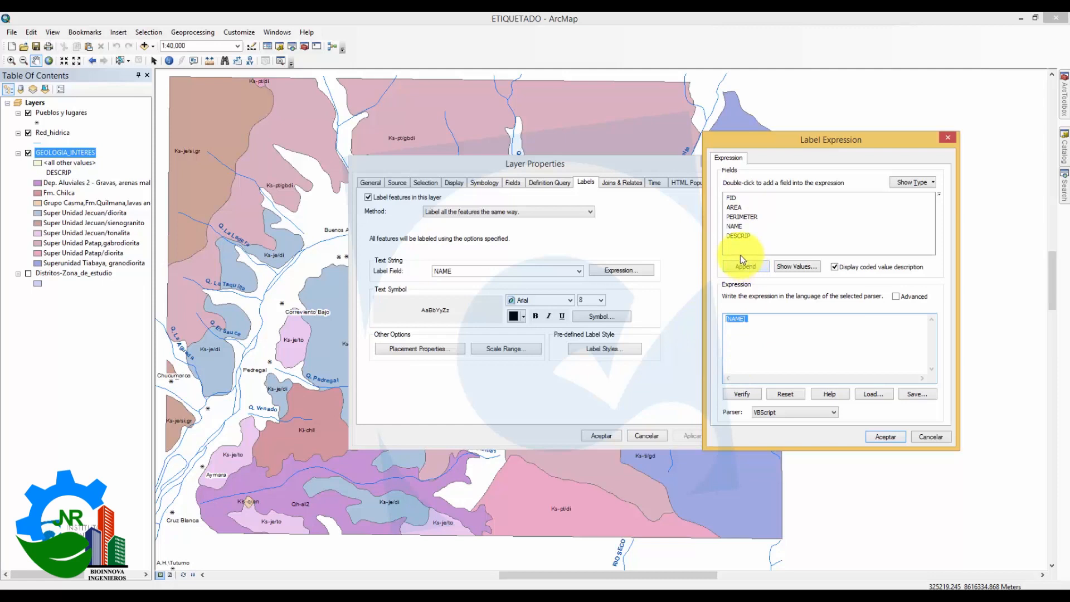
click(740, 207)
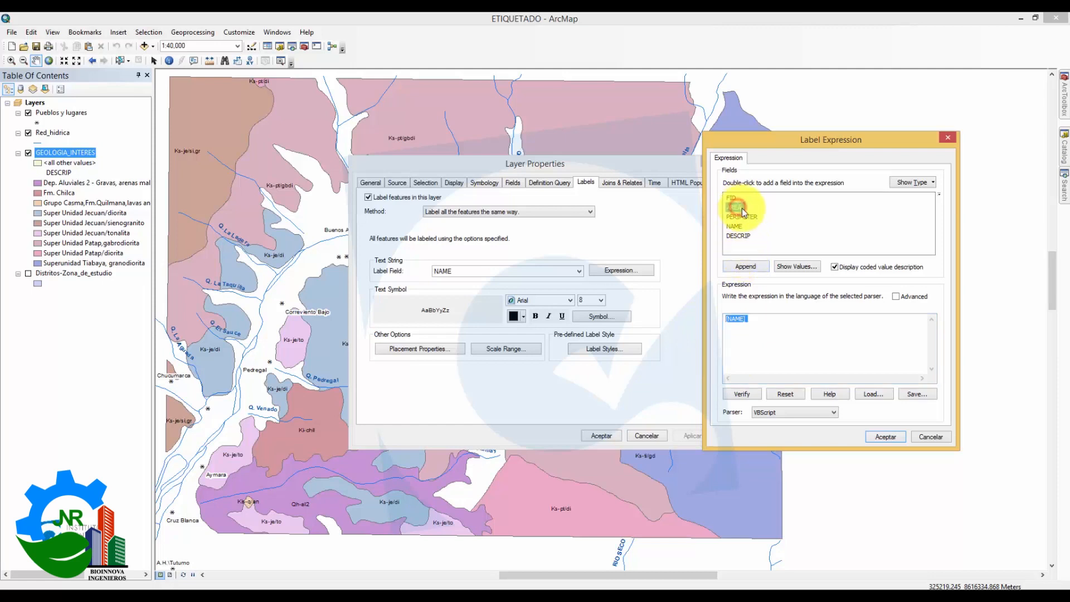
click(769, 343)
click(740, 208)
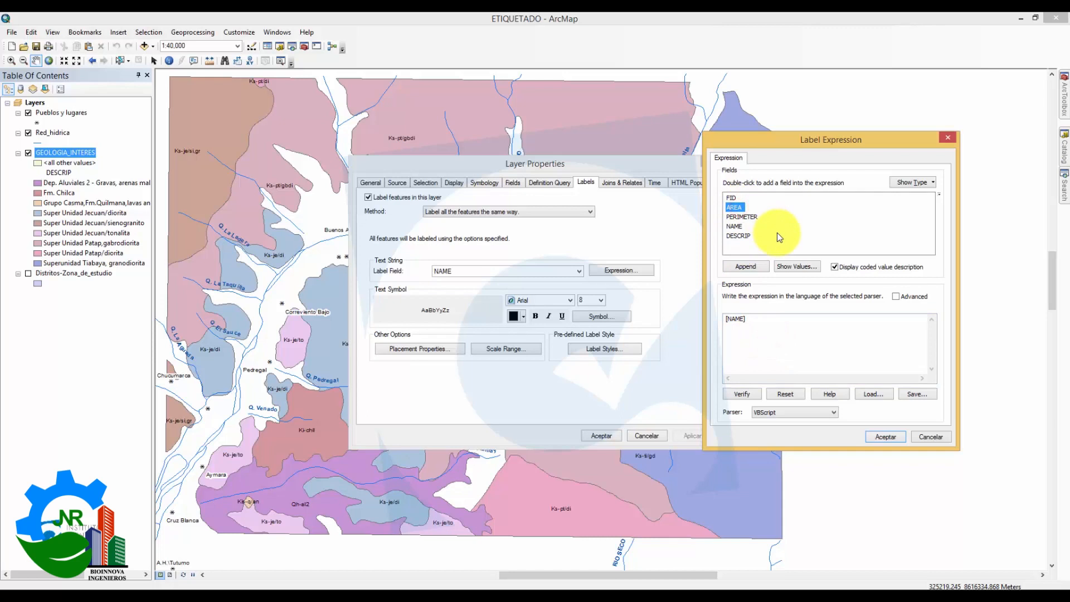
click(761, 270)
Step: Remove the extra space after [NAME] in the label expression, making it [NAME] & " " & [AREA]
mouse_move(767, 318)
mouse_down()
mouse_move(751, 321)
mouse_move(805, 327)
mouse_move(748, 322)
mouse_up()
click(762, 320)
click(779, 337)
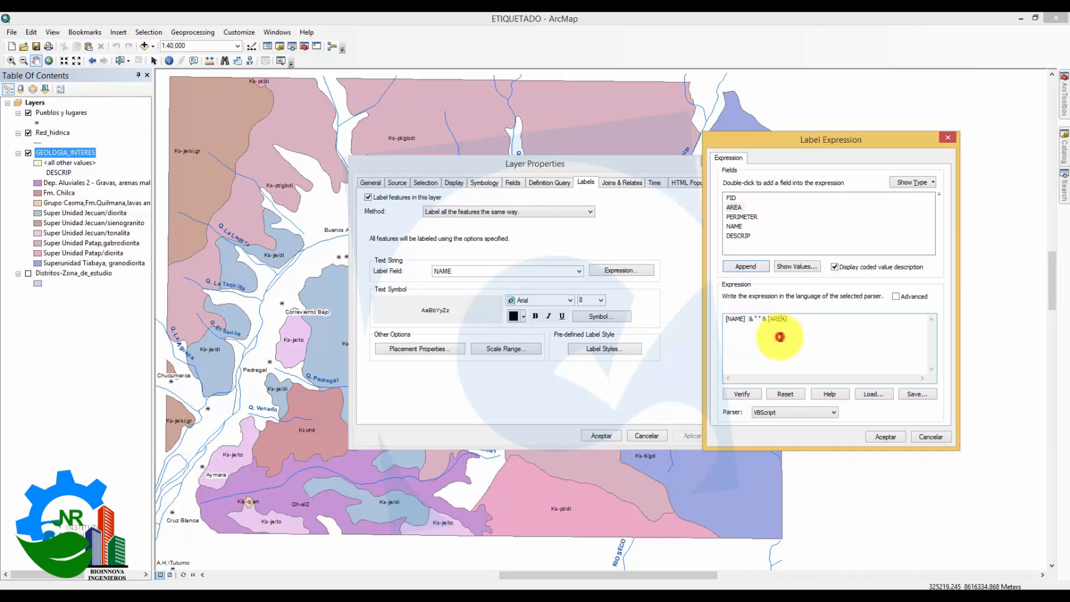
click(751, 320)
key(BackSpace)
click(806, 319)
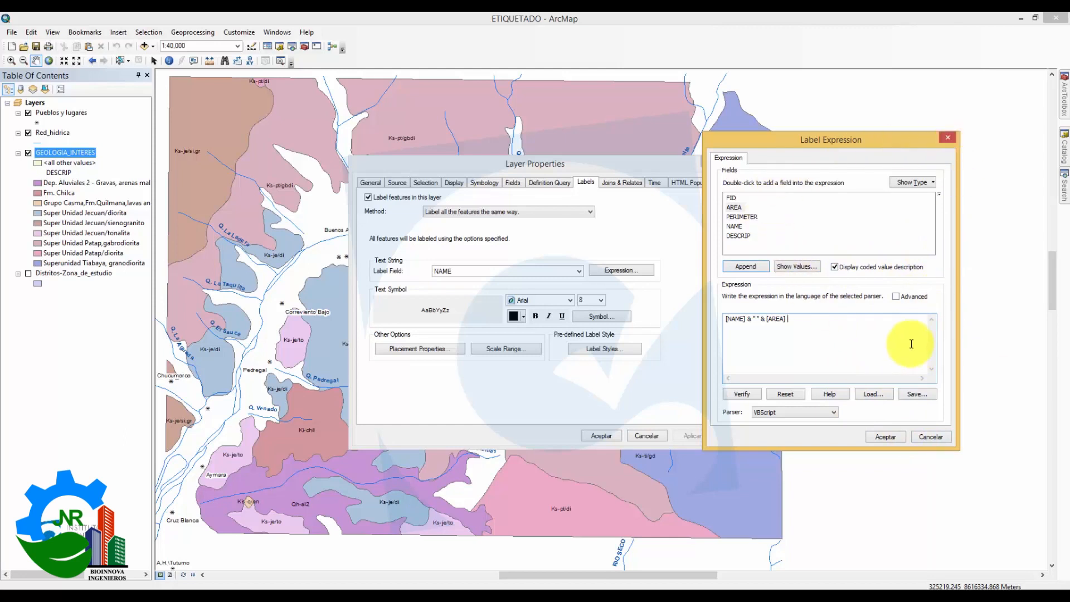
Step: List the NAME field's values for the label expression, restrict the list to unique values only, and close it
drag(847, 140, 866, 156)
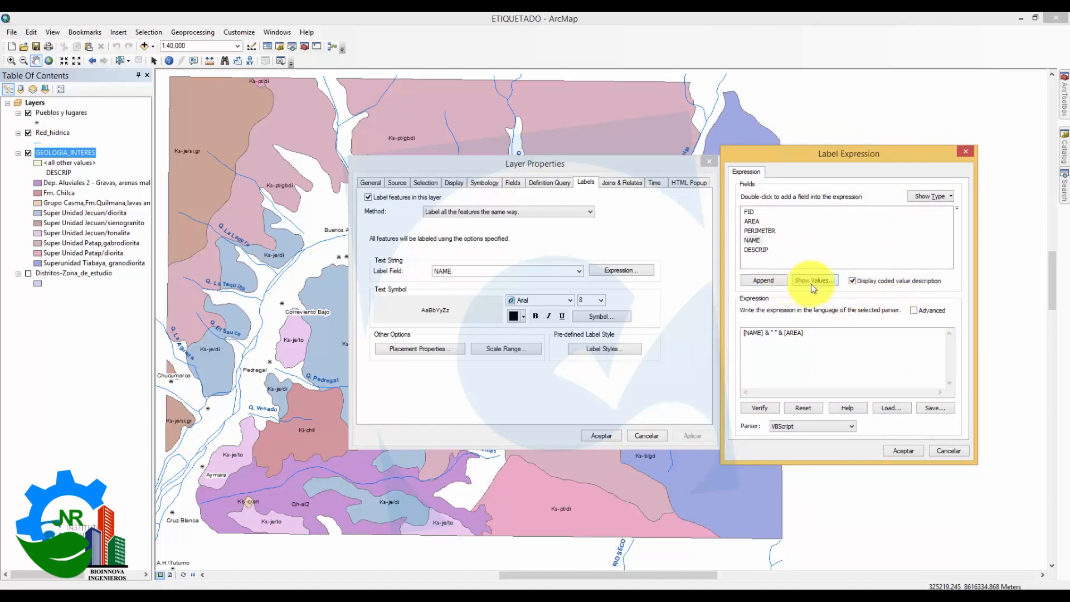
click(818, 245)
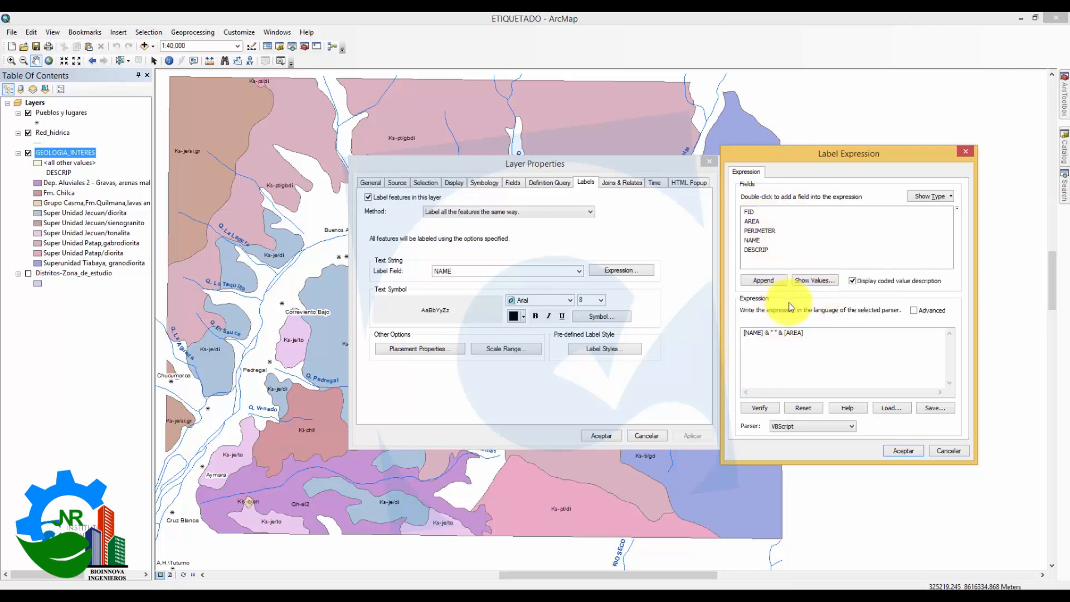
click(754, 239)
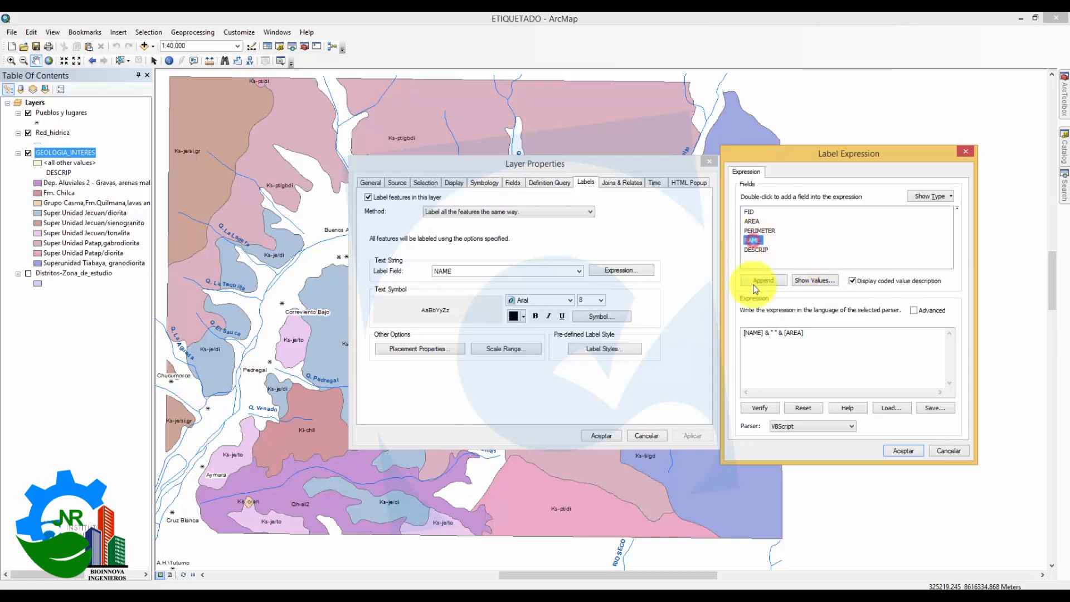
click(815, 281)
drag(803, 216, 468, 158)
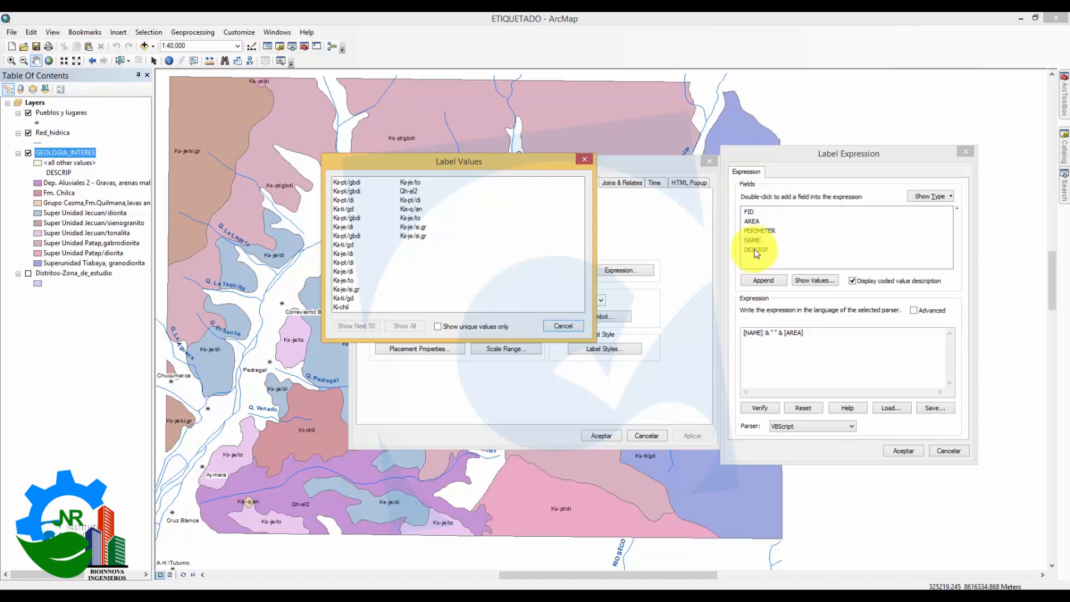
click(439, 328)
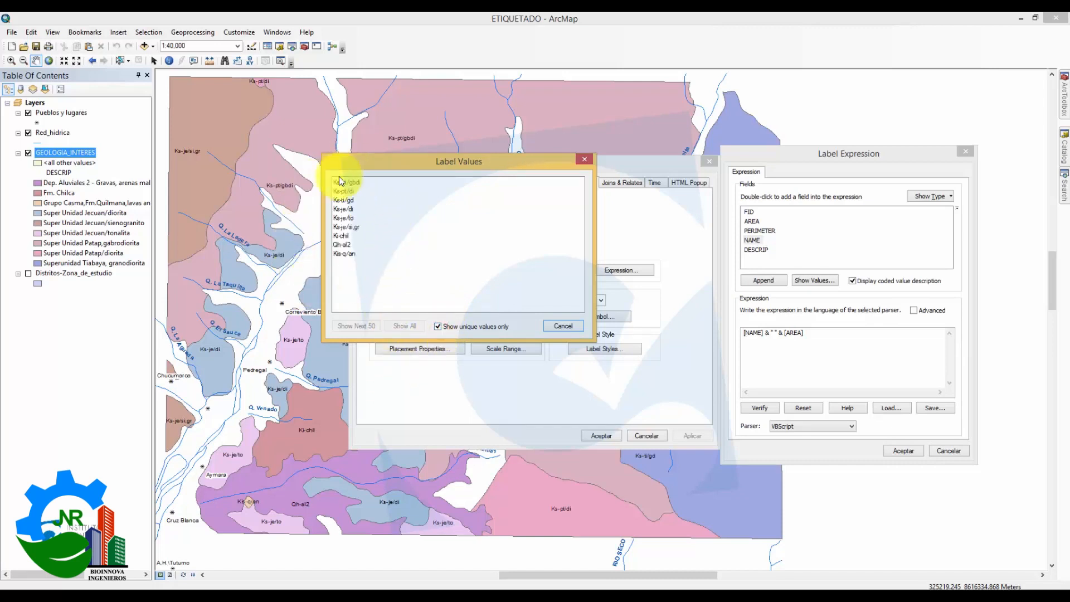
click(569, 326)
Step: Reset the GEOLOGIA_INTERES label expression to [NAME] only
drag(902, 155, 913, 142)
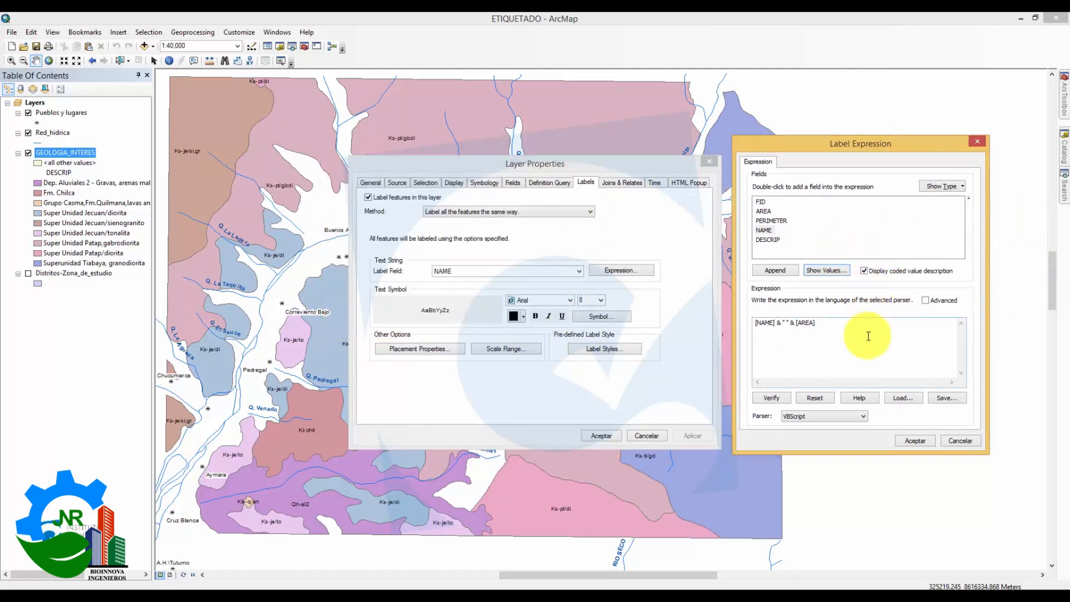
drag(863, 331, 749, 319)
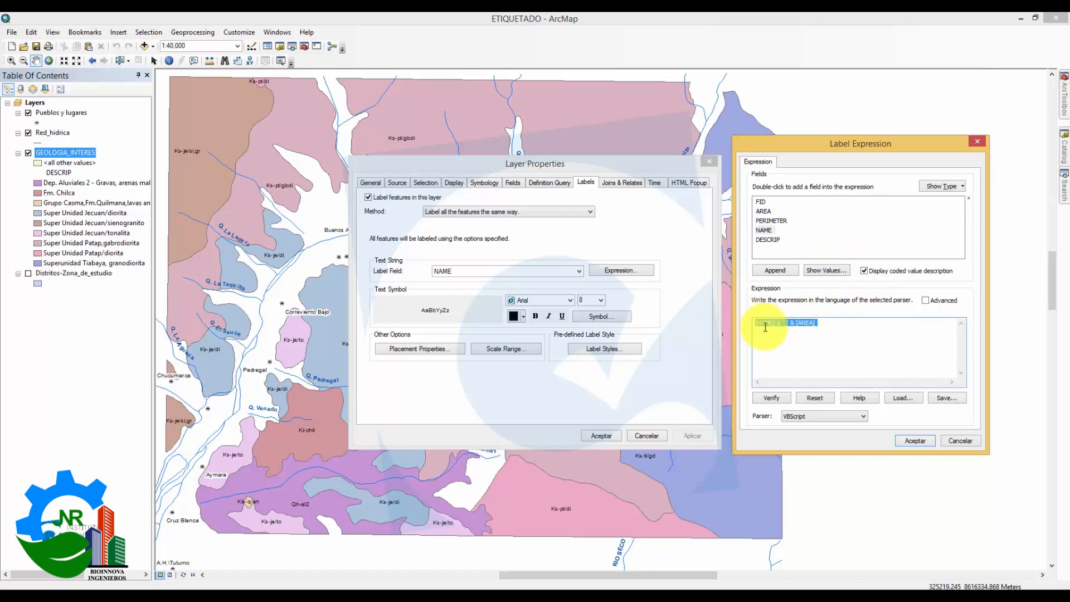
click(839, 334)
click(895, 335)
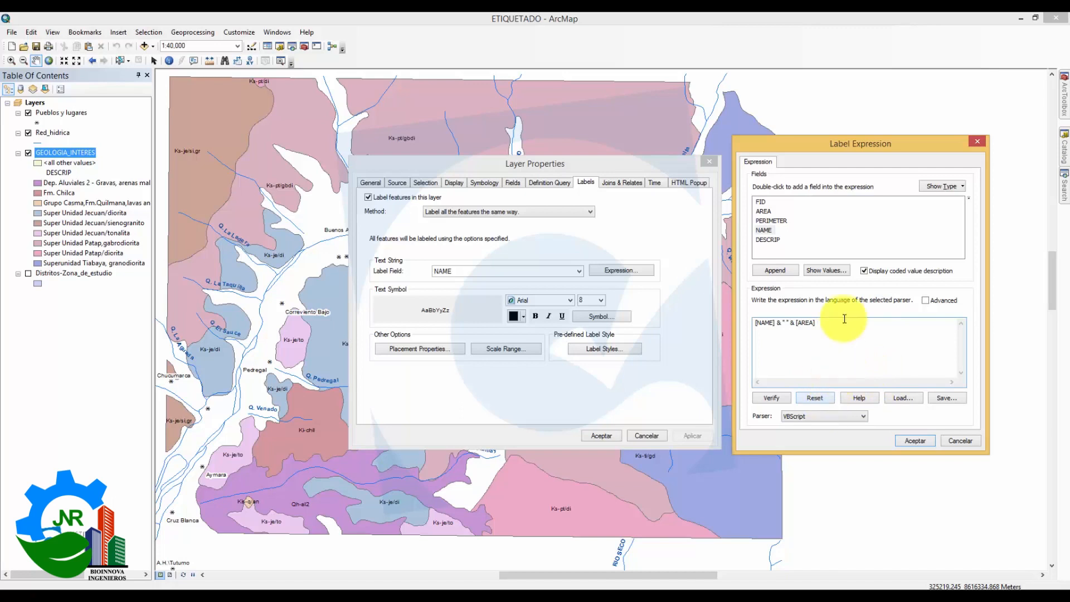
click(827, 399)
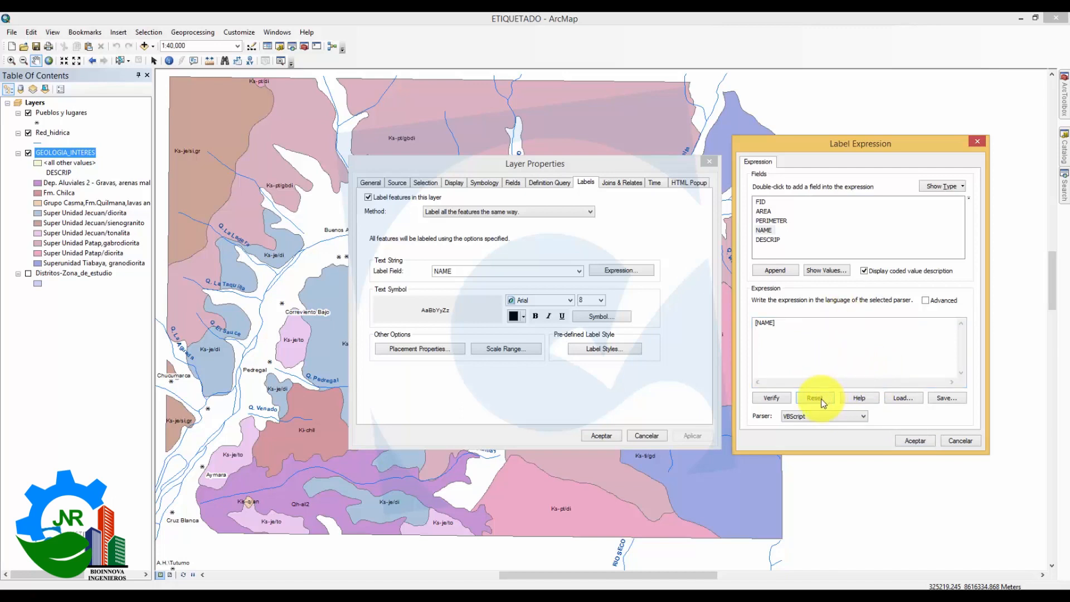
click(839, 331)
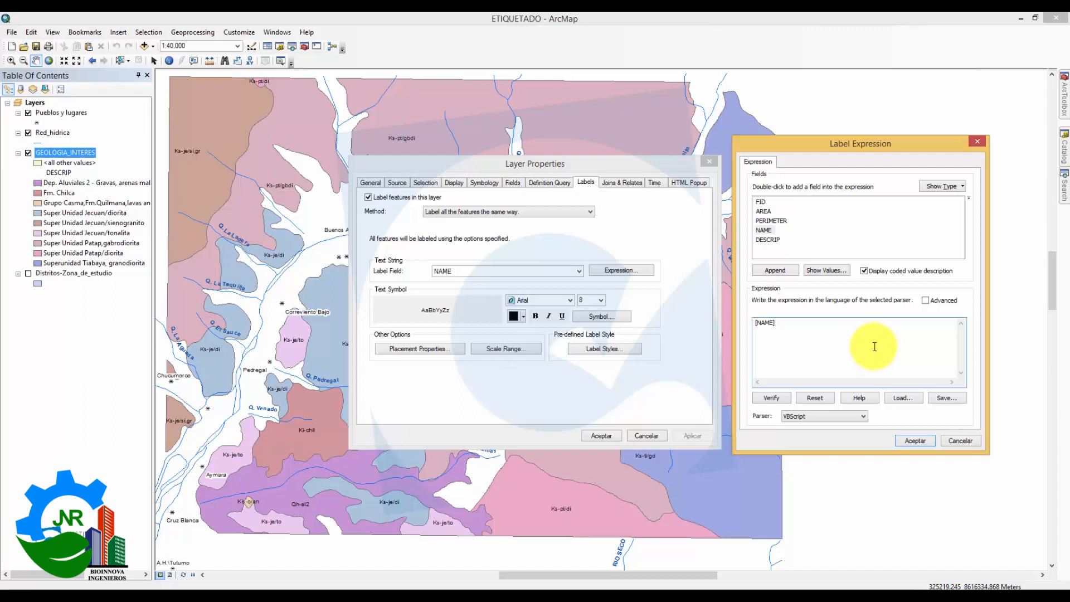
drag(803, 323, 753, 322)
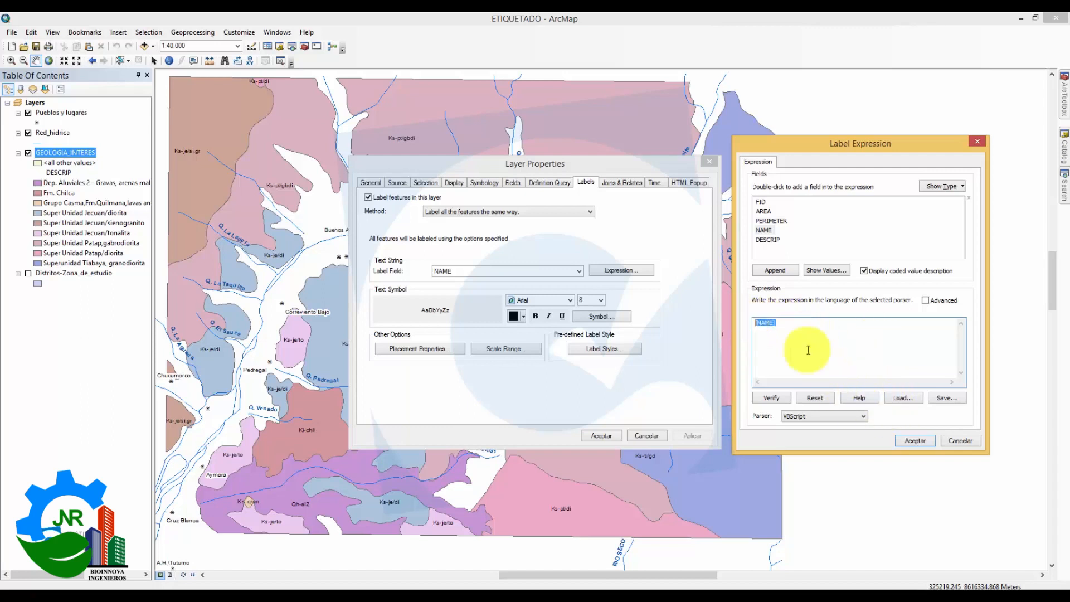
click(814, 338)
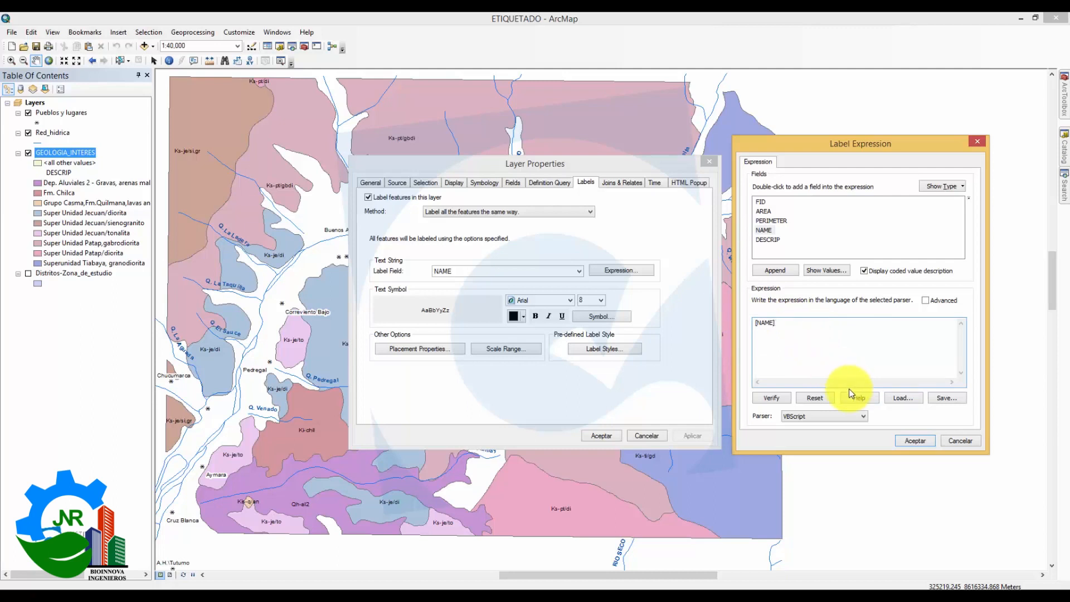
Step: Append the AREA field after [NAME] in the label expression, with a space as separator
double_click(812, 325)
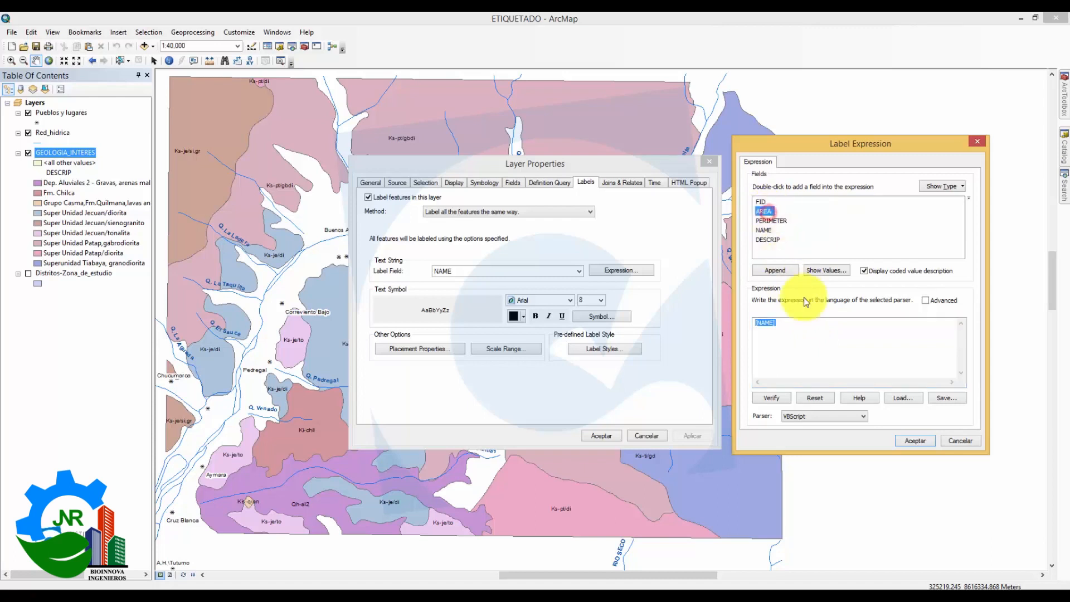
click(802, 331)
click(769, 212)
click(775, 270)
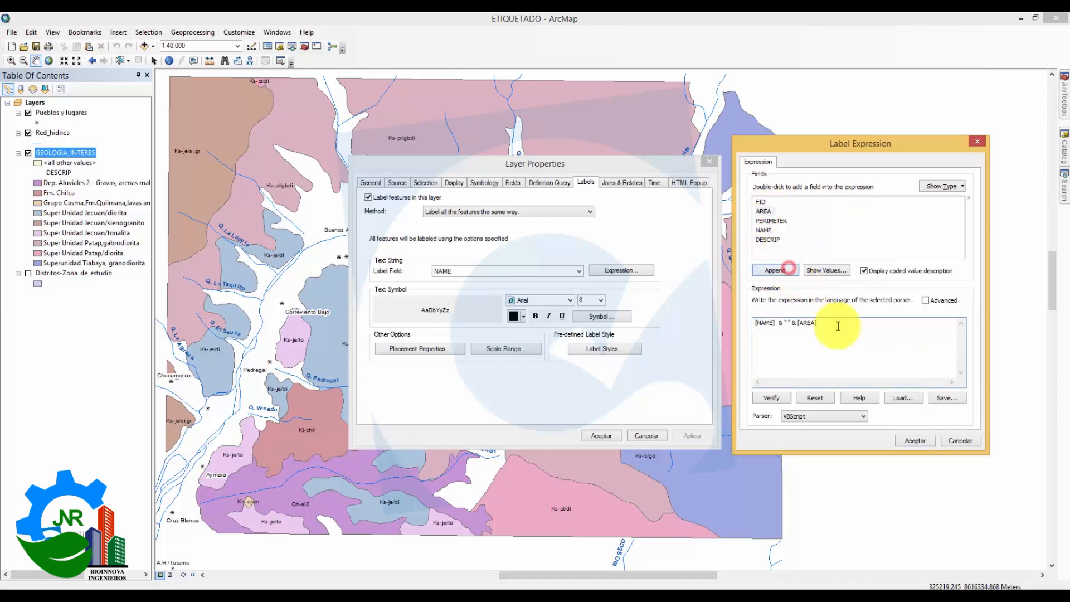
drag(836, 325, 787, 323)
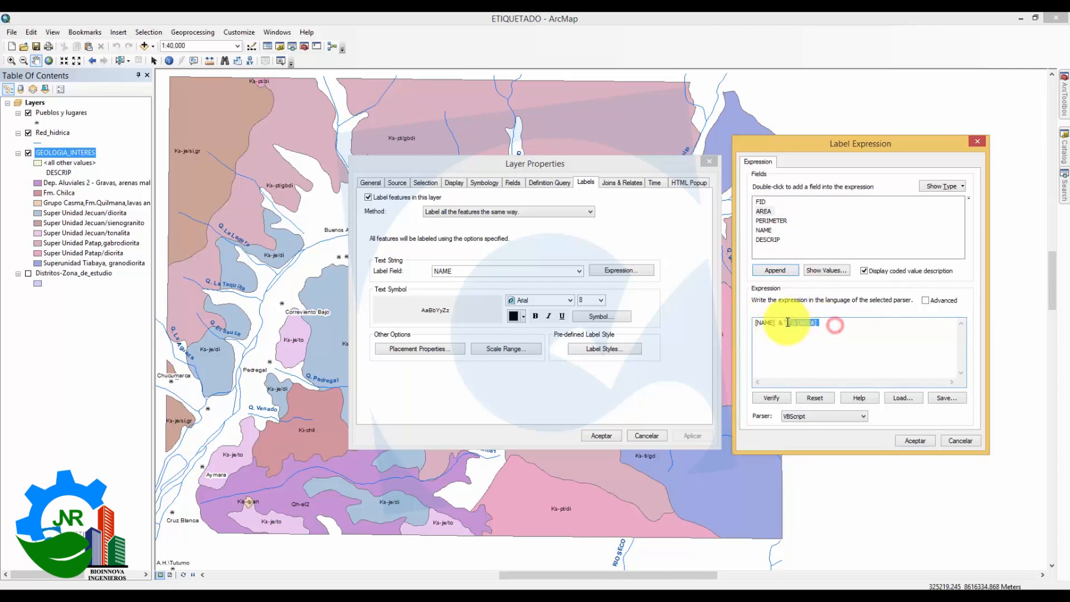
click(846, 337)
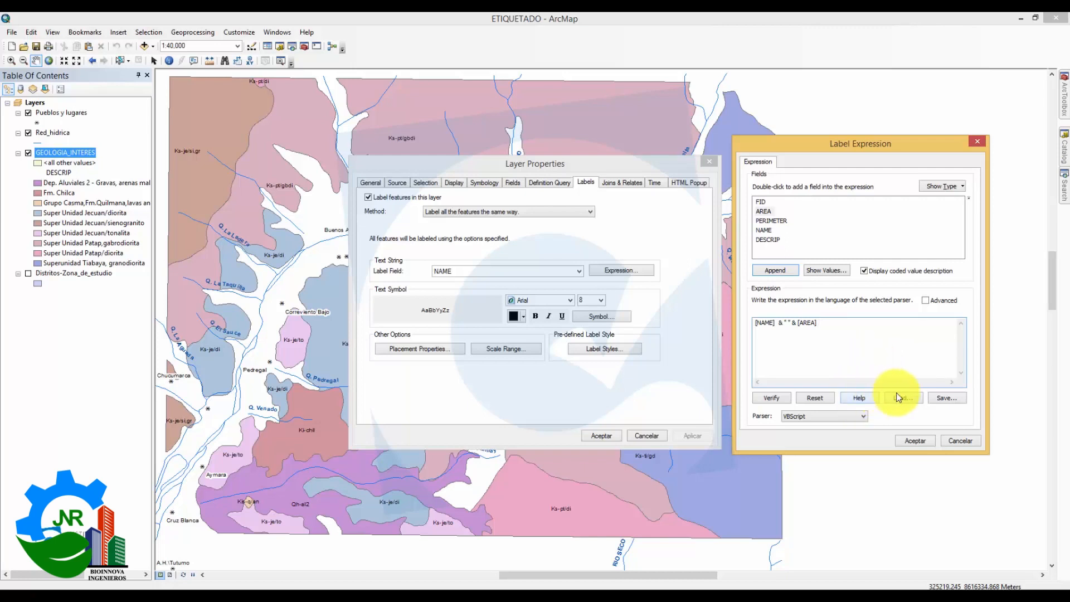
Step: View the dialogs for loading and saving a label expression, closing each without loading or saving a file
click(917, 397)
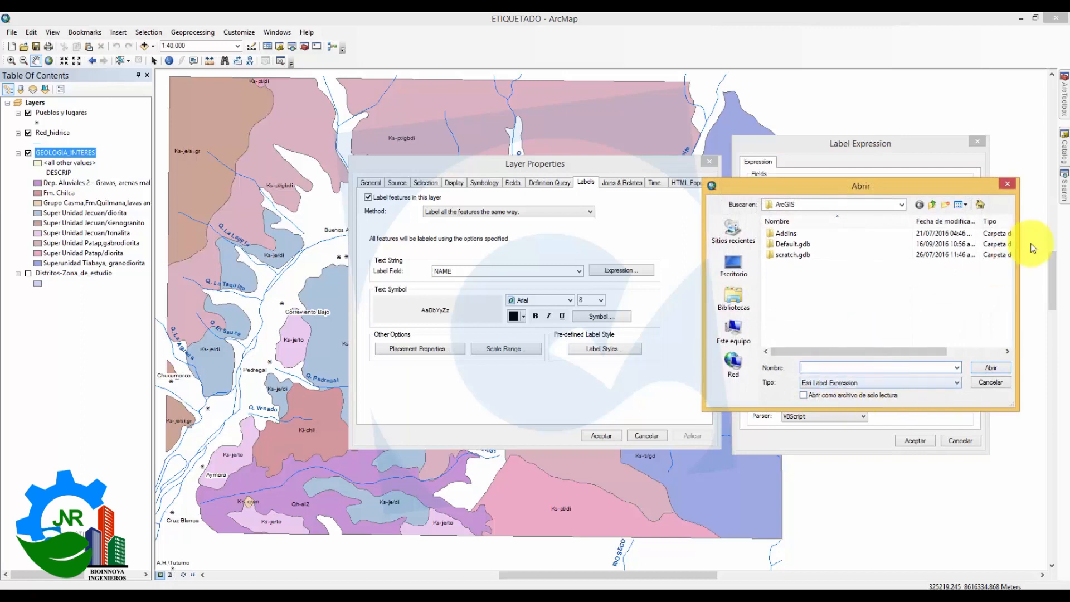
click(1011, 185)
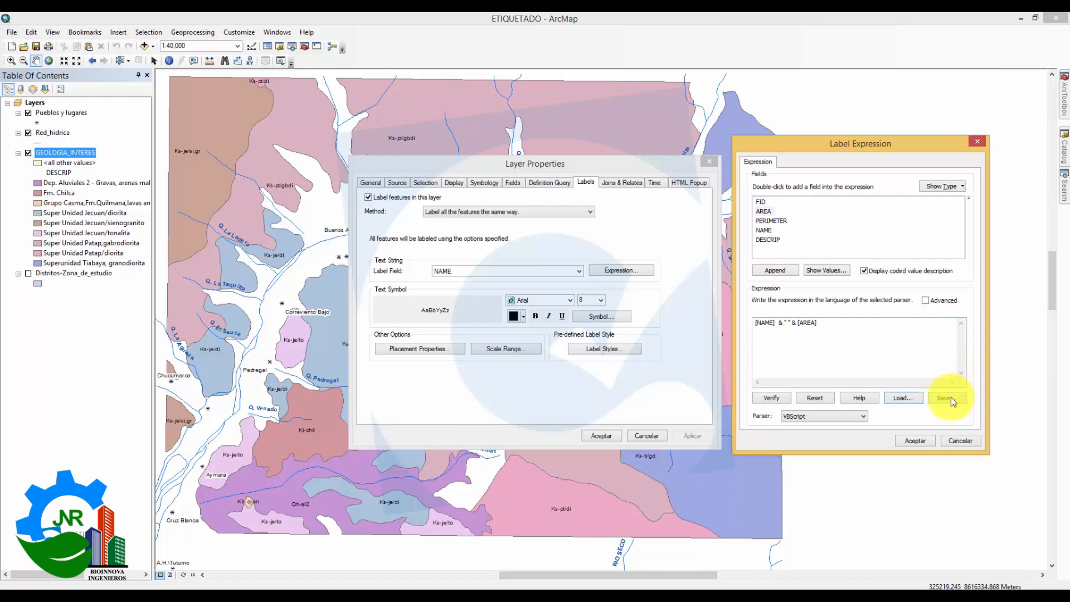
drag(894, 325, 728, 306)
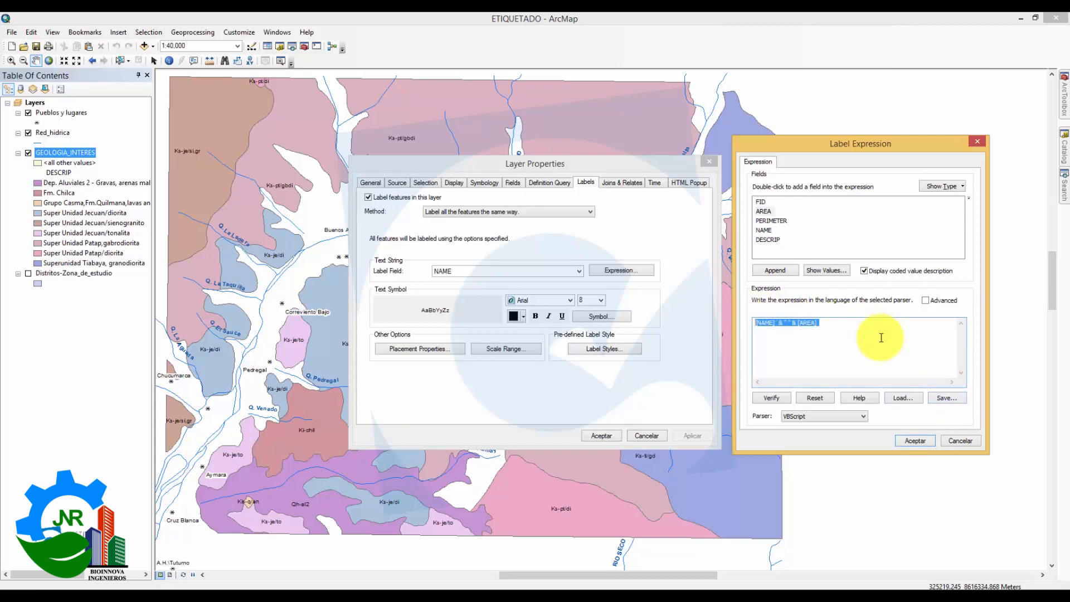
click(858, 329)
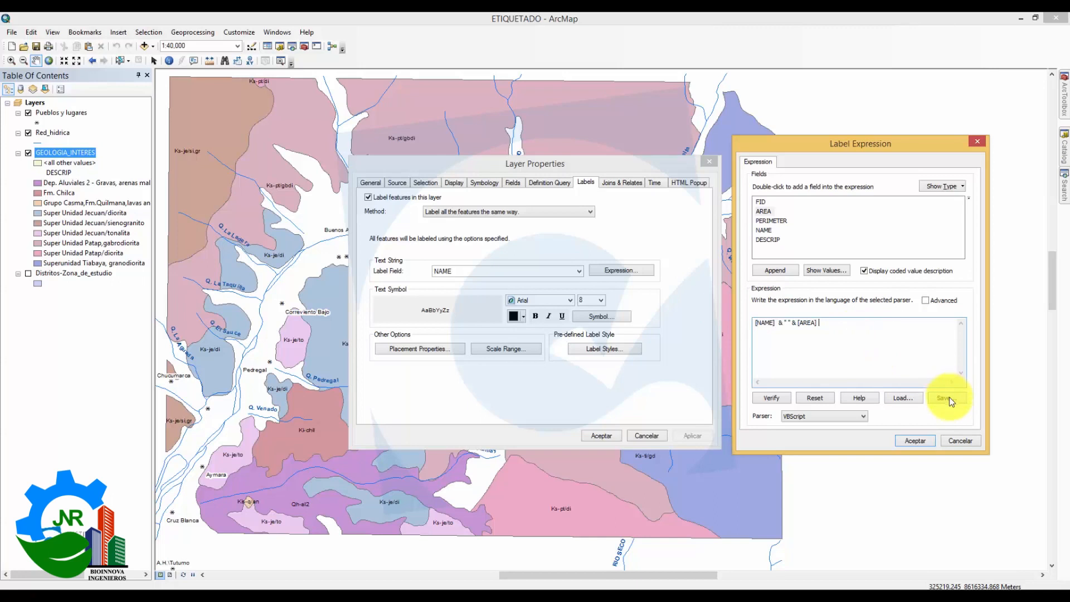
click(953, 398)
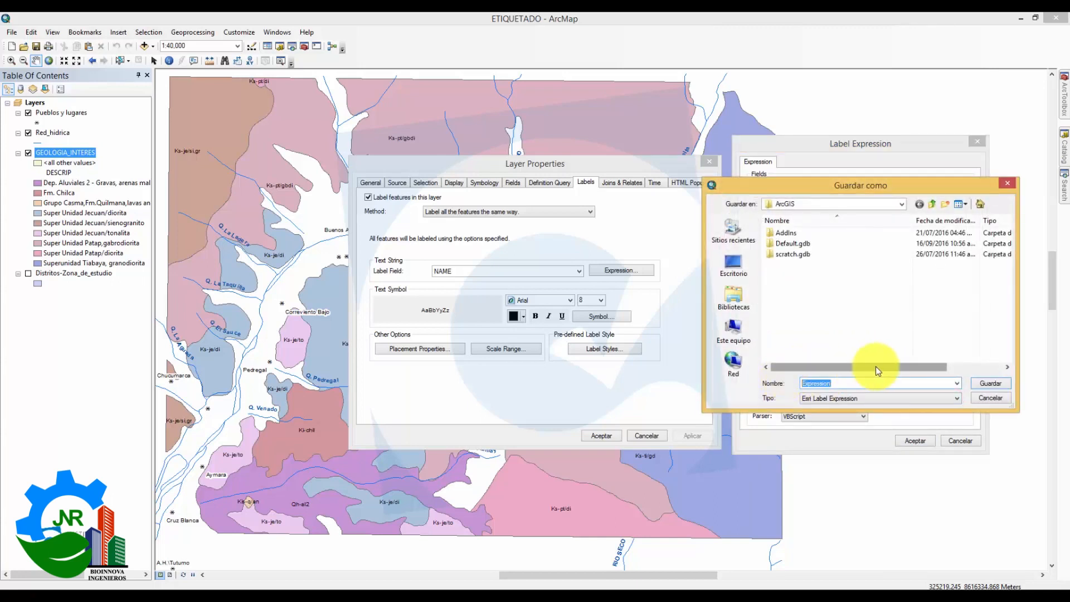
click(1008, 186)
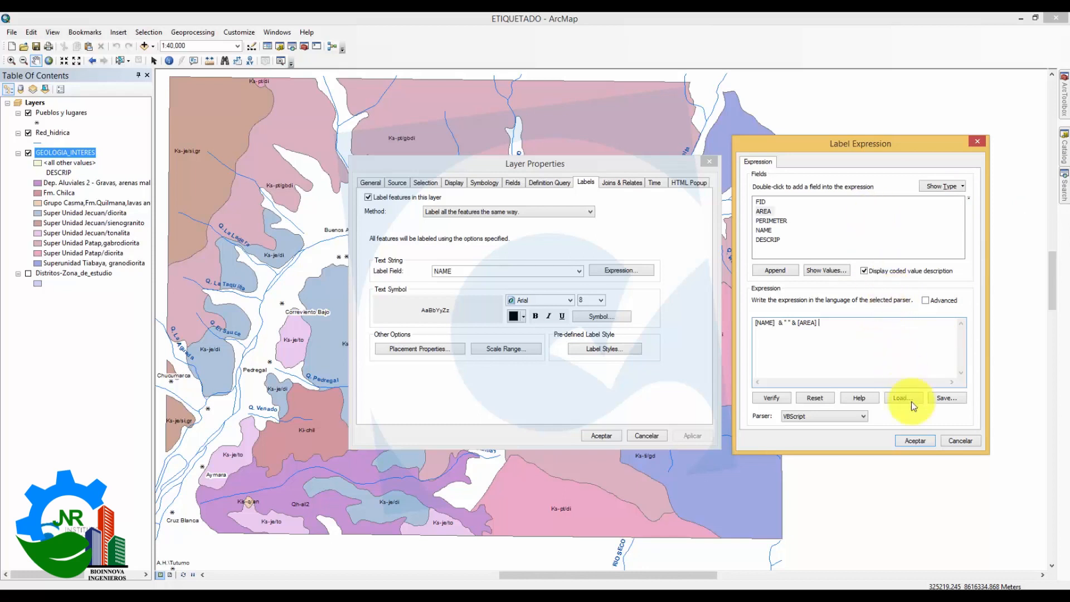
Step: Accept the combined NAME and AREA expression and apply it to the layer's map labels
click(920, 442)
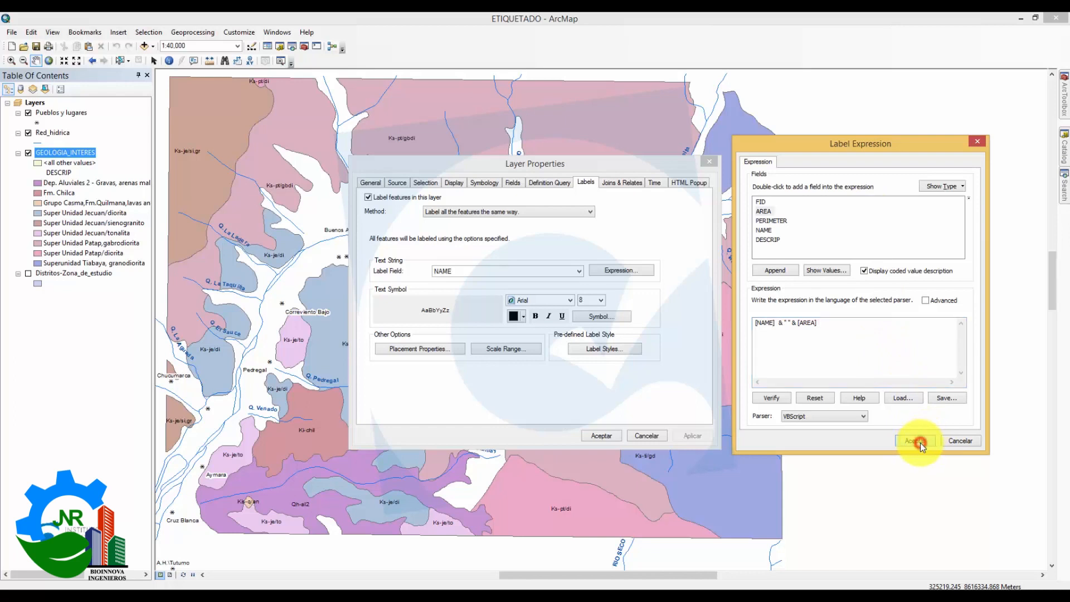
drag(622, 168, 908, 195)
click(1029, 411)
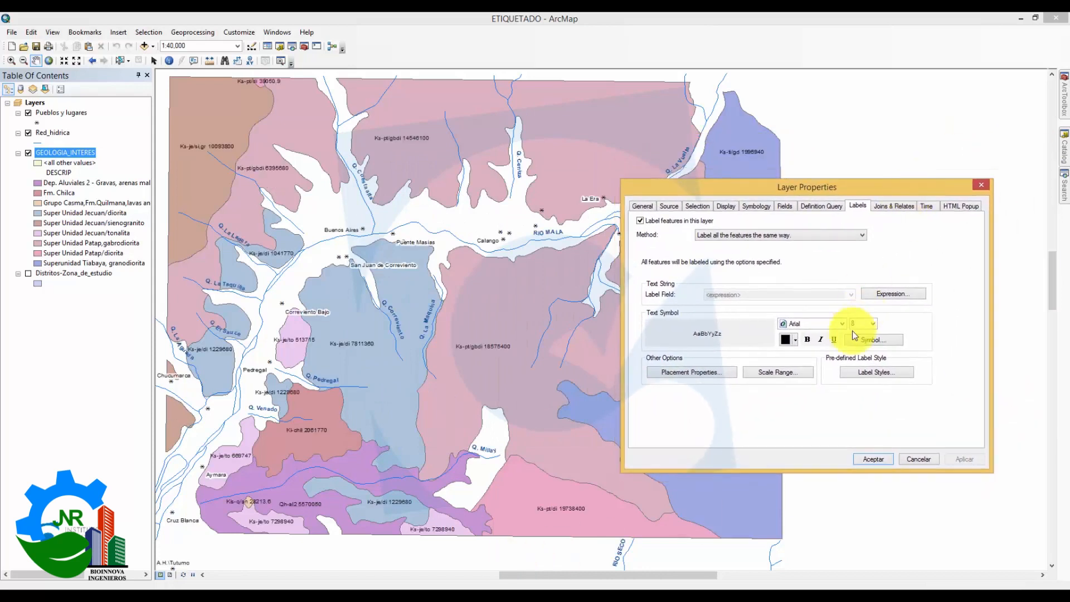
Step: Make the layer's label text bold, set its size to 11, and apply both changes to the map
click(807, 342)
click(959, 462)
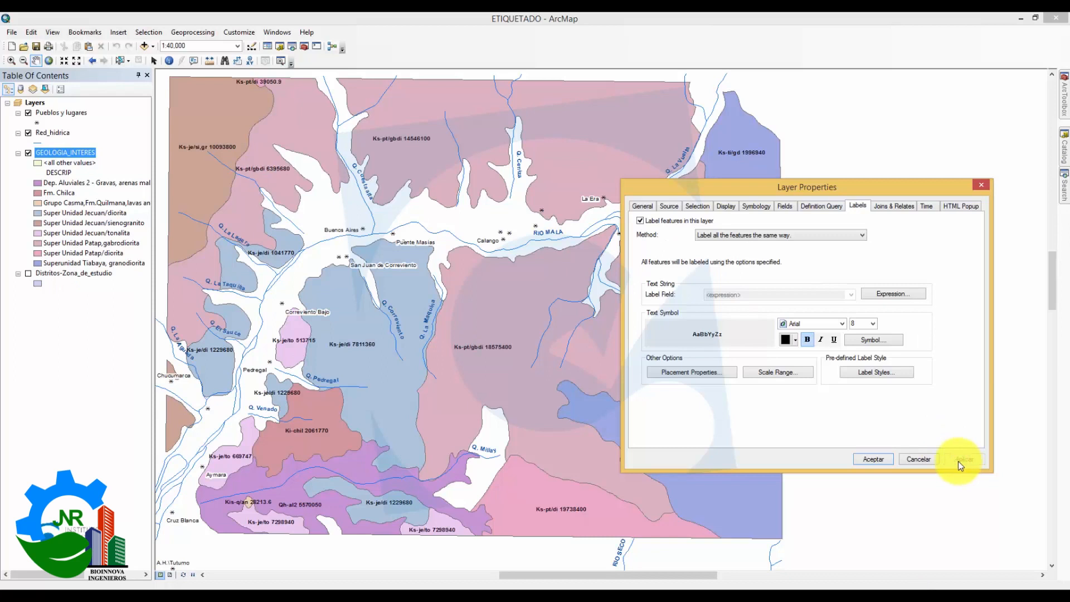
click(873, 323)
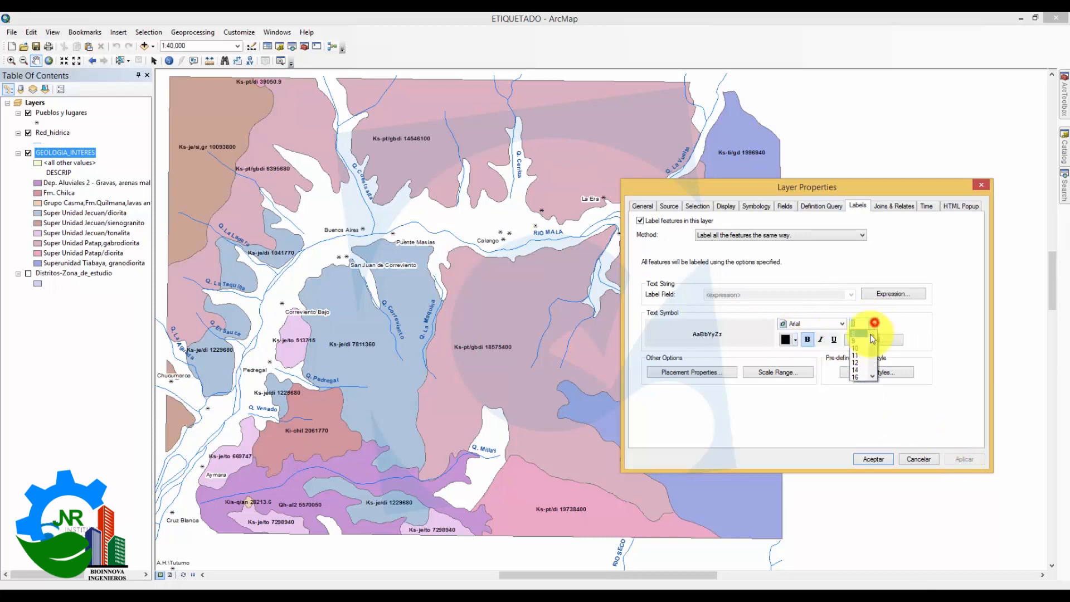
click(863, 356)
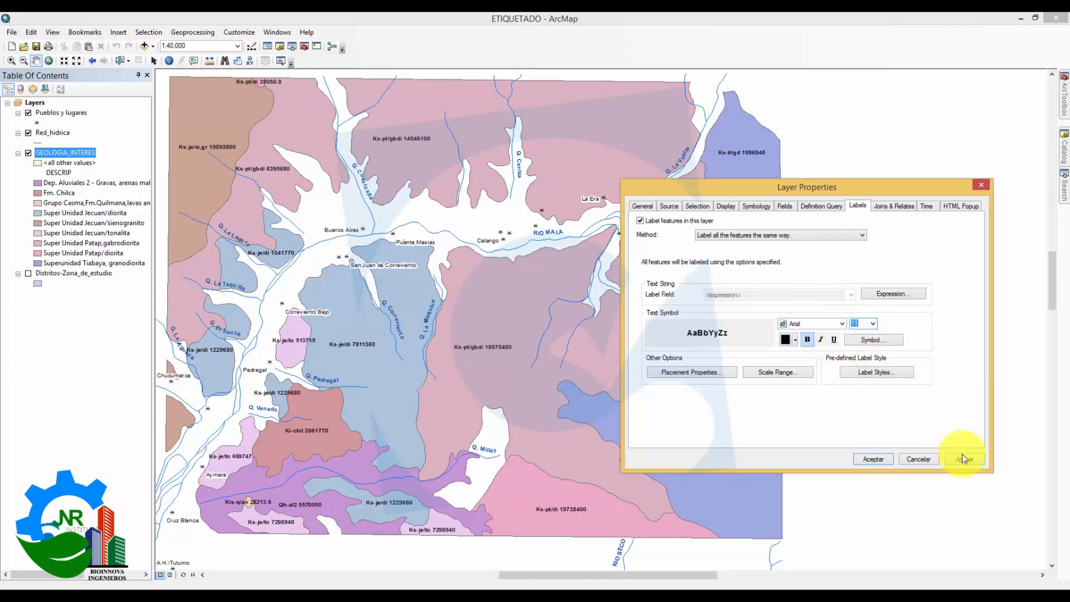
click(962, 455)
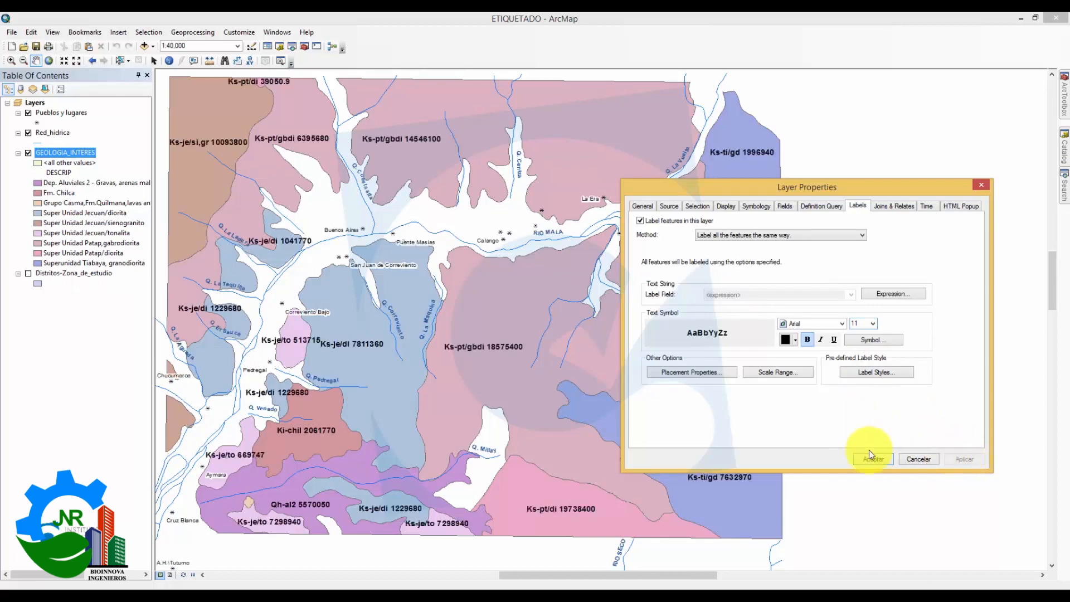
drag(787, 191, 801, 223)
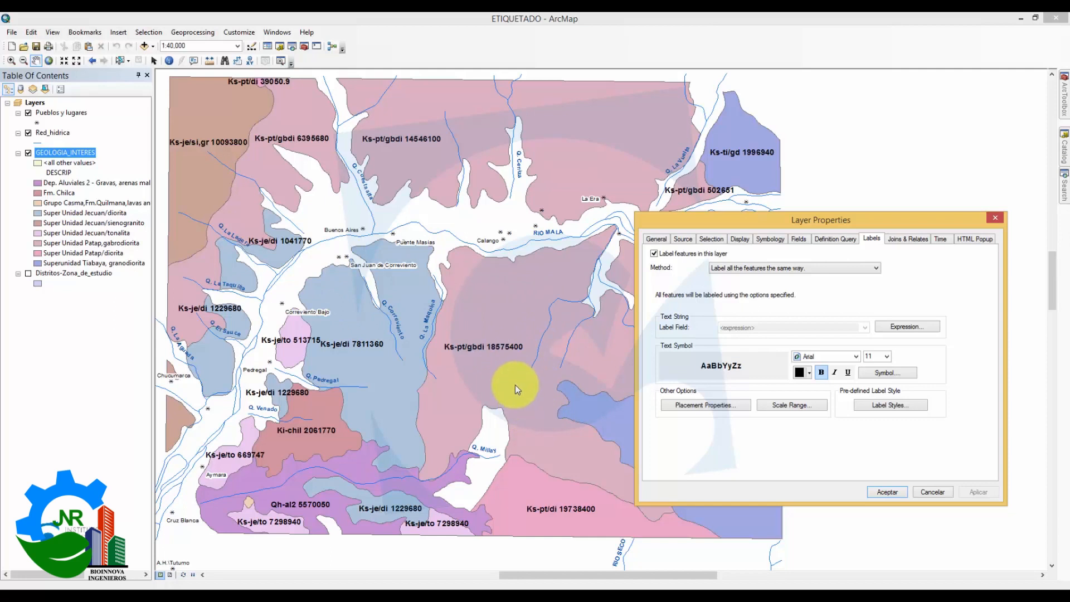
Step: Reopen the label expression and replace the space between the quotes with a hyphen, making it [NAME] & "-" & [AREA]
click(918, 329)
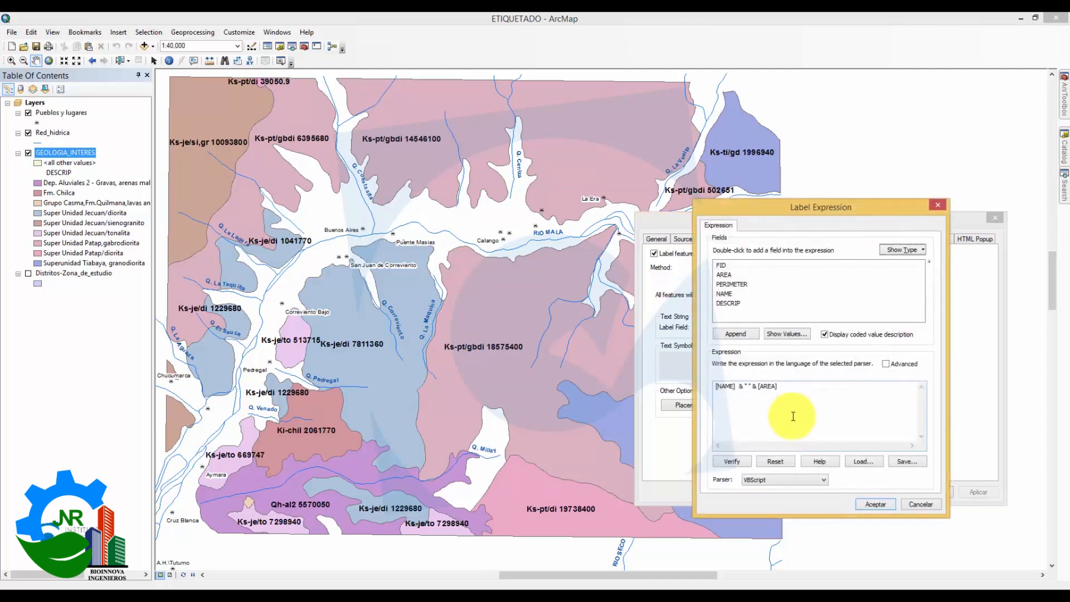
drag(833, 212, 717, 194)
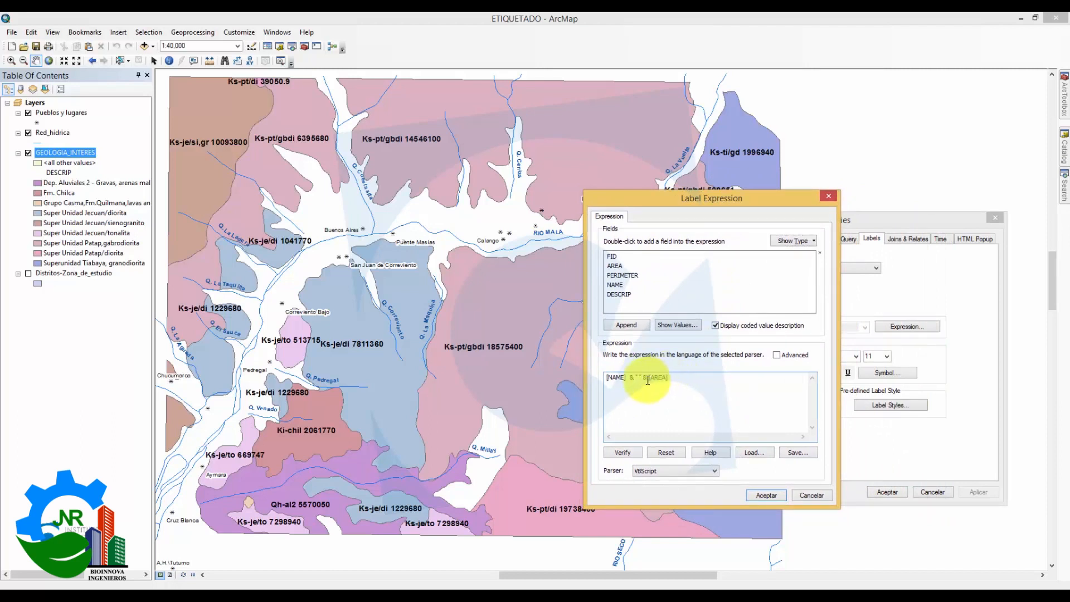
drag(635, 377, 644, 378)
click(645, 382)
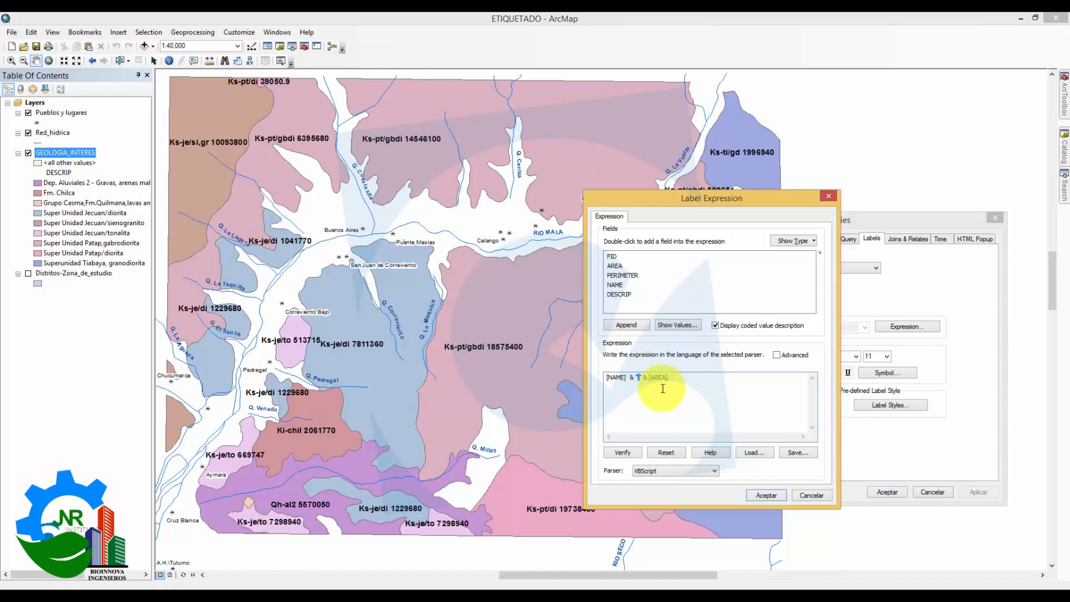
key(BackSpace)
key(BackSpace)
text(-)
click(732, 400)
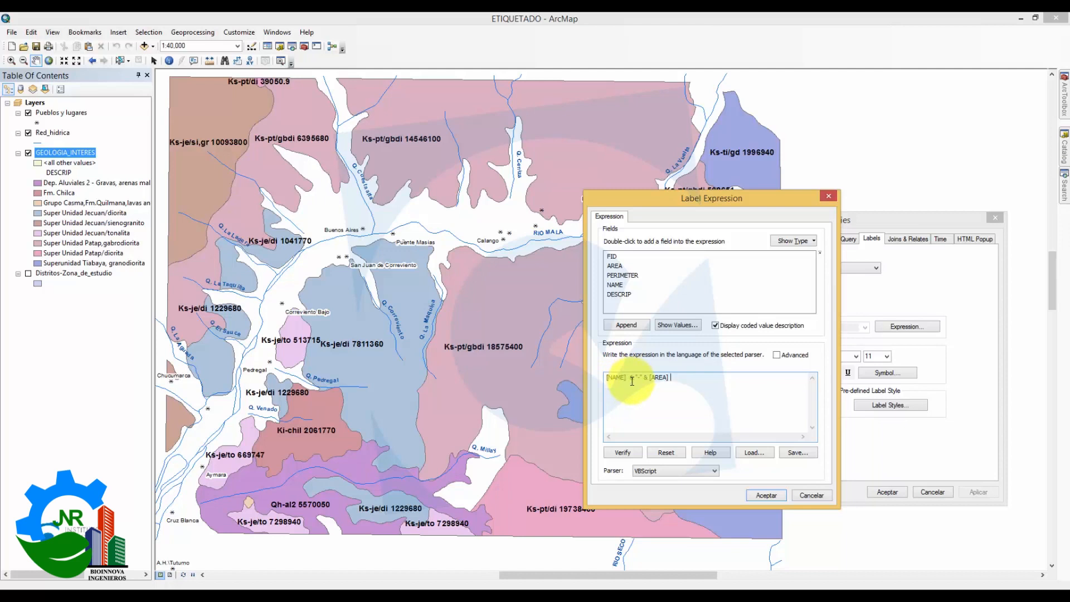
Step: Verify the hyphenated label expression and preview its sample label
drag(642, 380, 637, 380)
click(675, 382)
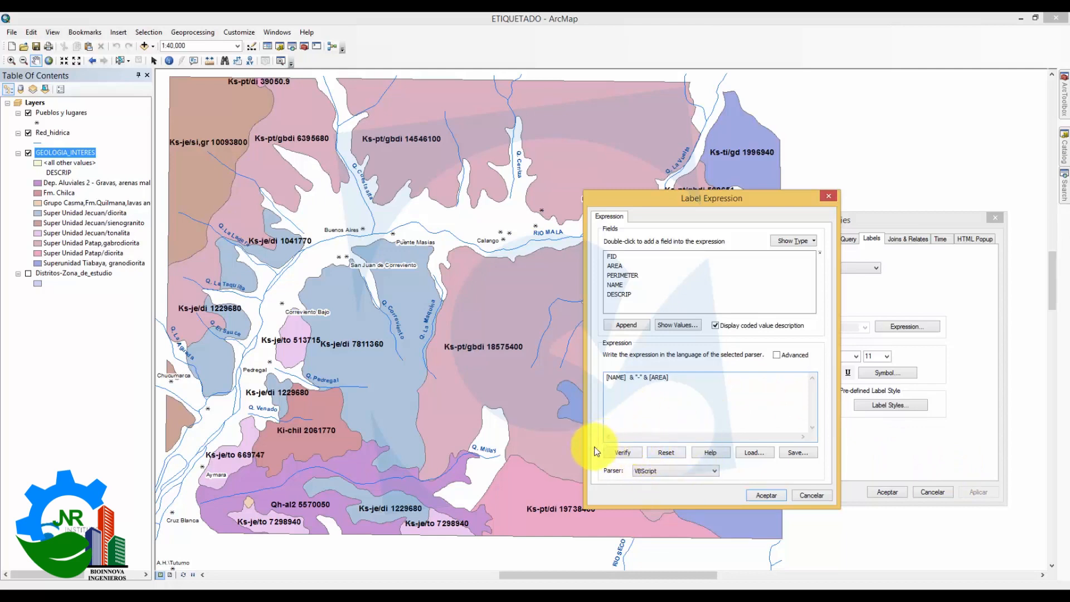
click(628, 454)
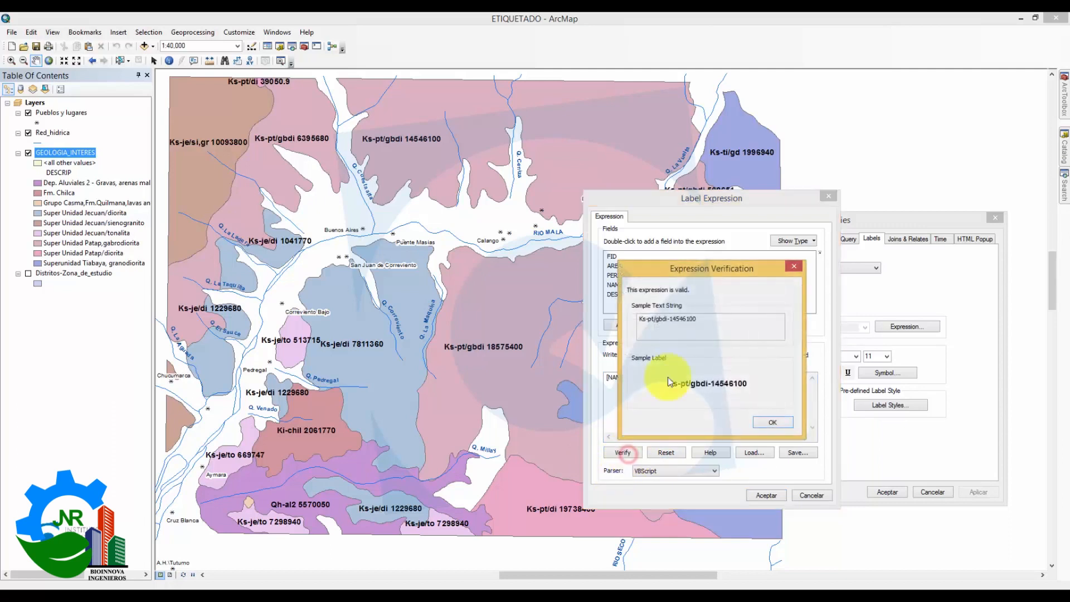
Step: Close the verification preview, re-verify the same hyphenated expression, and review its sample label against the map labels
drag(728, 271, 467, 287)
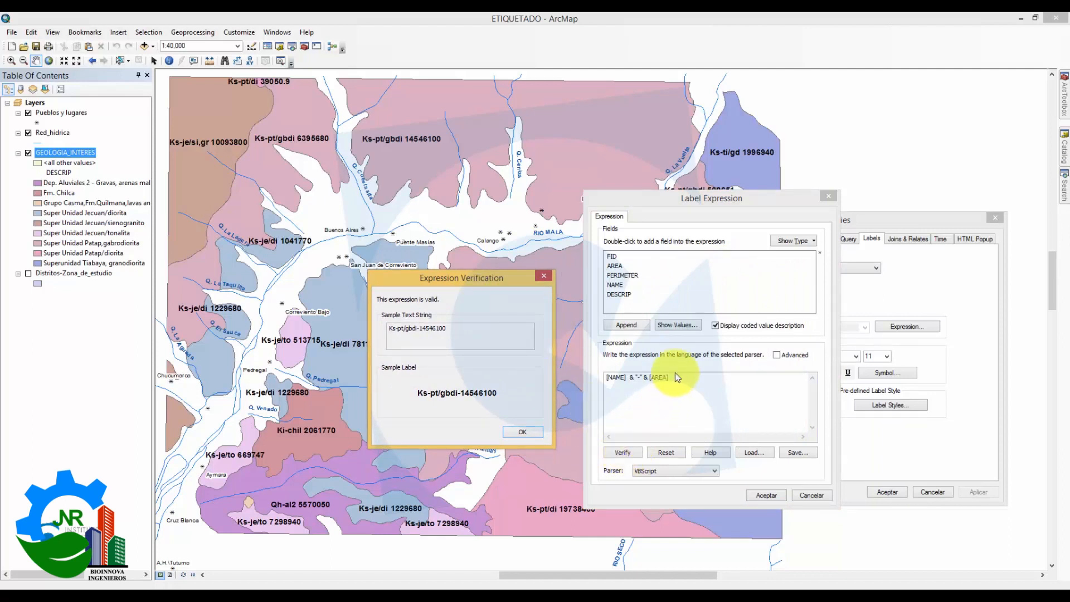
click(541, 277)
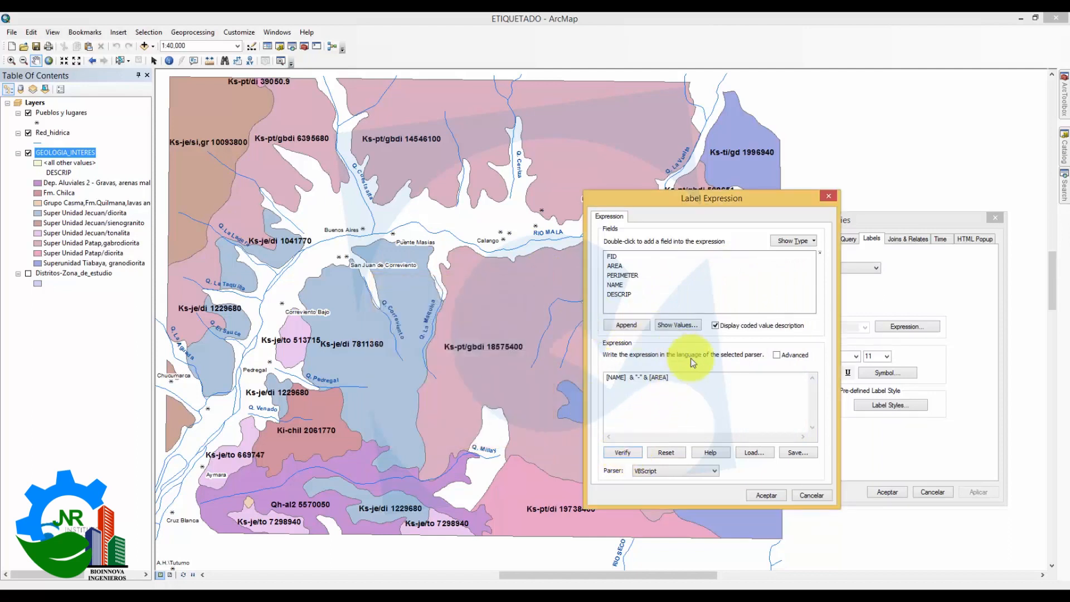
drag(693, 379, 600, 378)
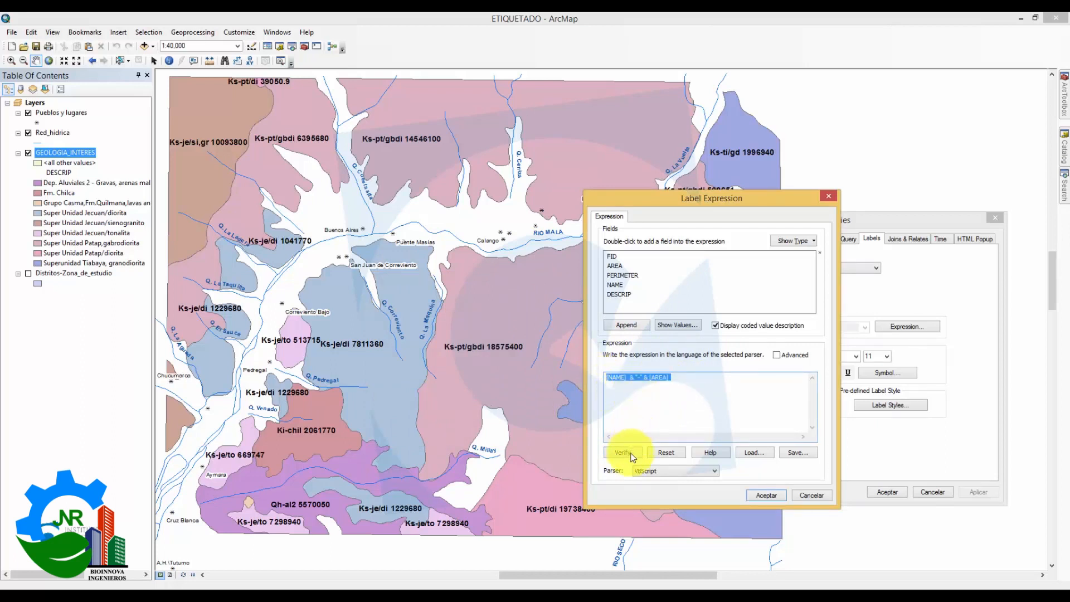
drag(682, 383, 602, 383)
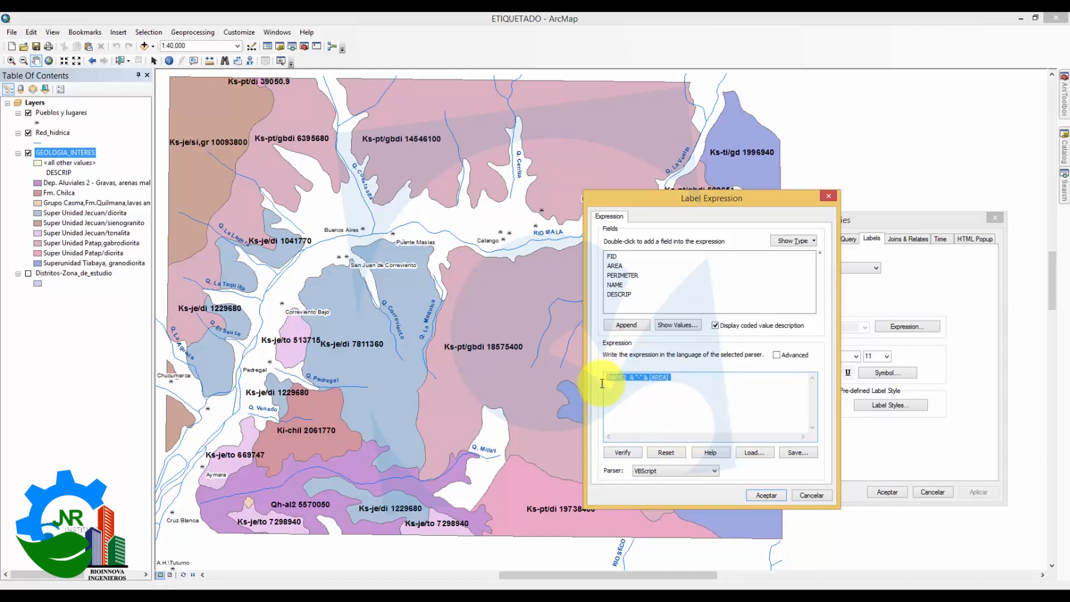
click(676, 381)
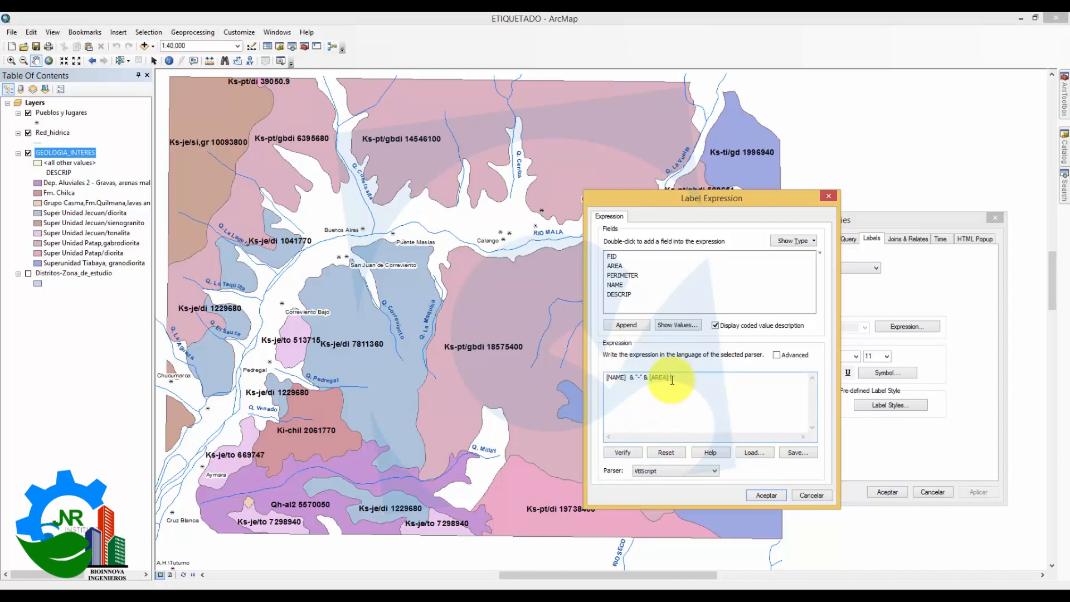
click(629, 453)
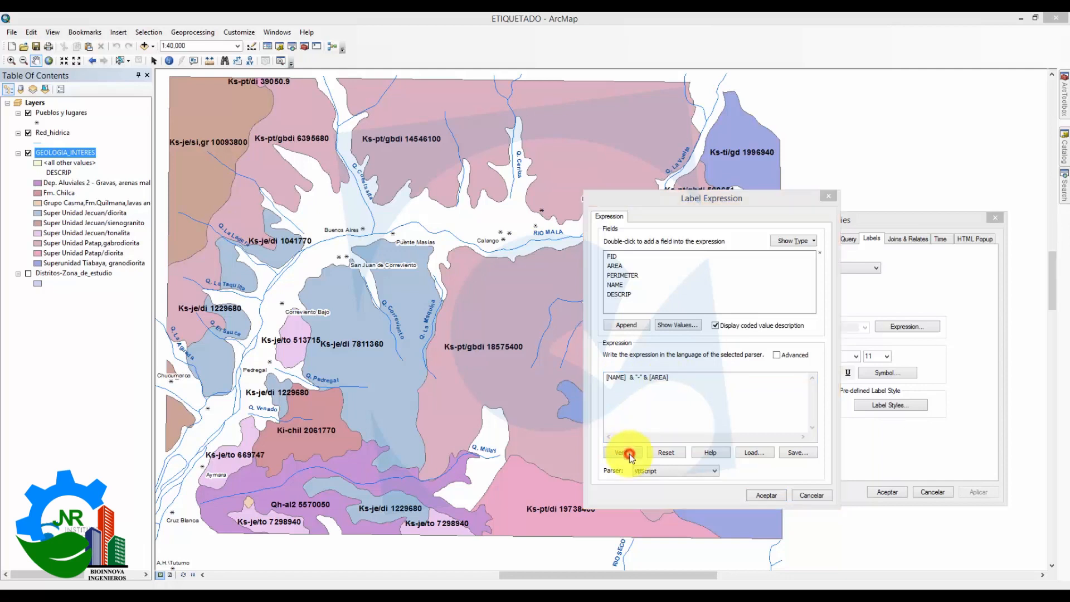
drag(685, 279, 303, 266)
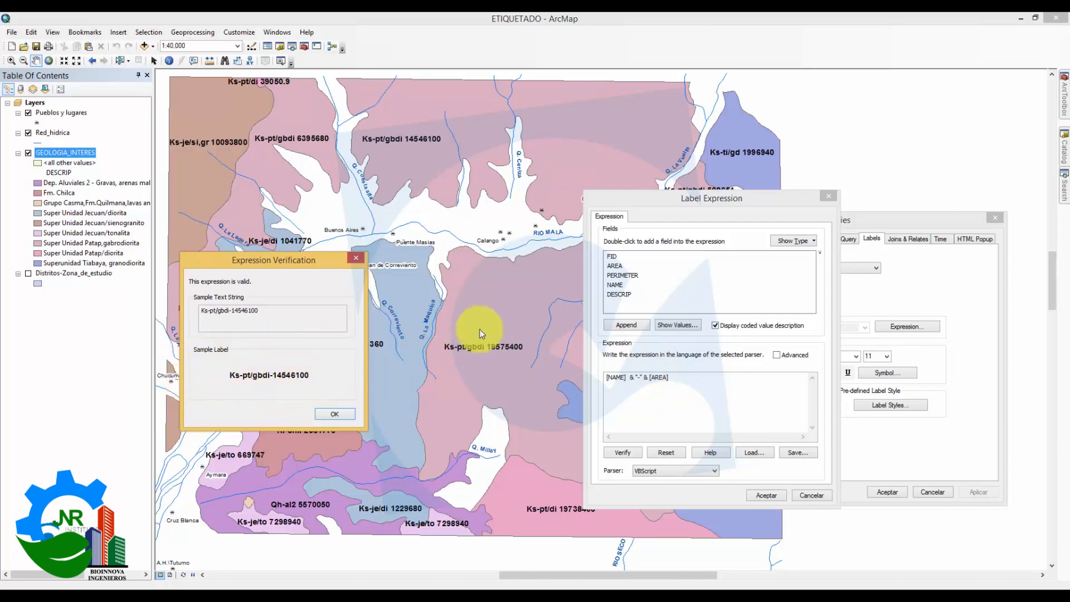
drag(337, 259, 375, 247)
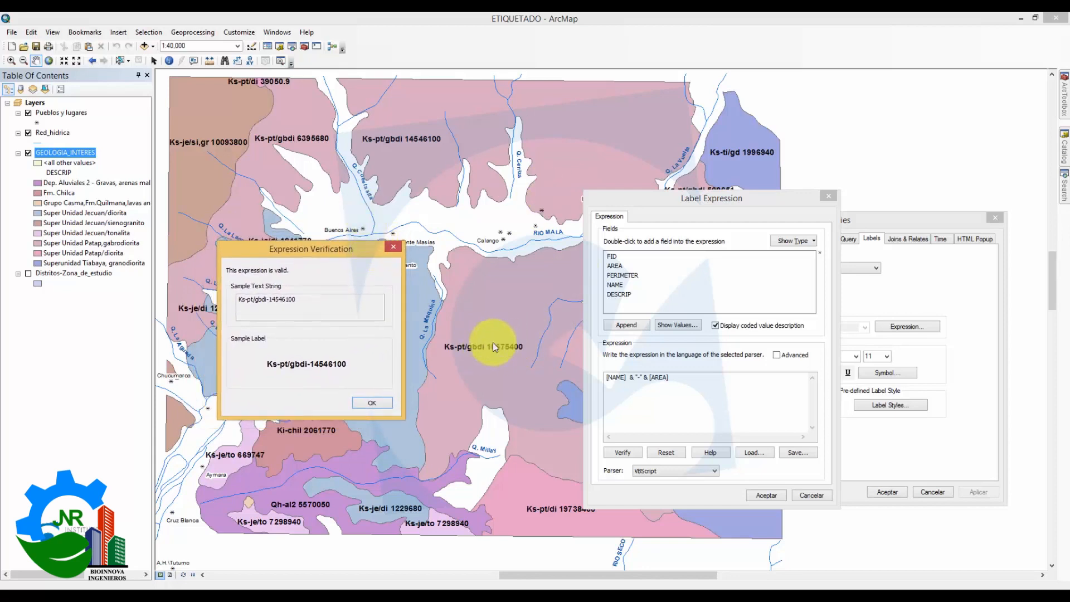
click(372, 405)
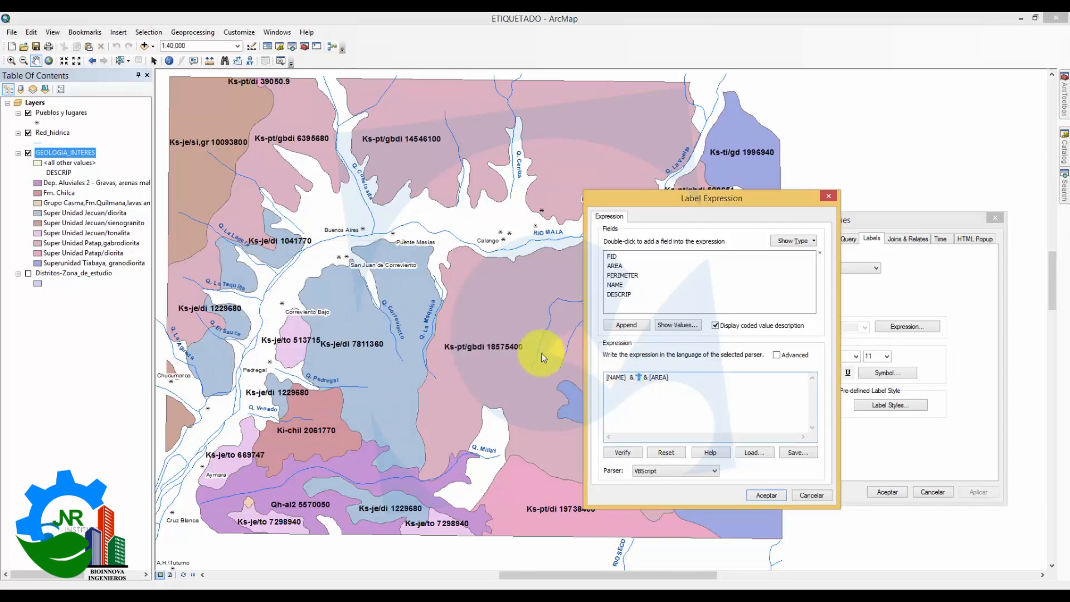
Step: Replace the quoted hyphen in the label expression with vbNewLine, making it [NAME] &vbNewLine& [AREA]
click(674, 380)
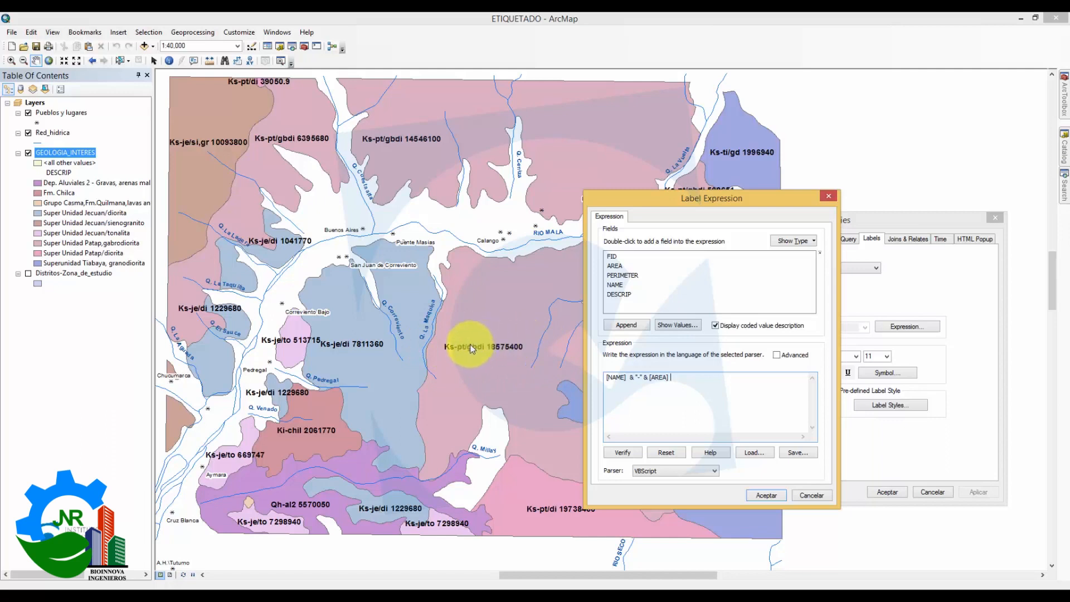
double_click(640, 378)
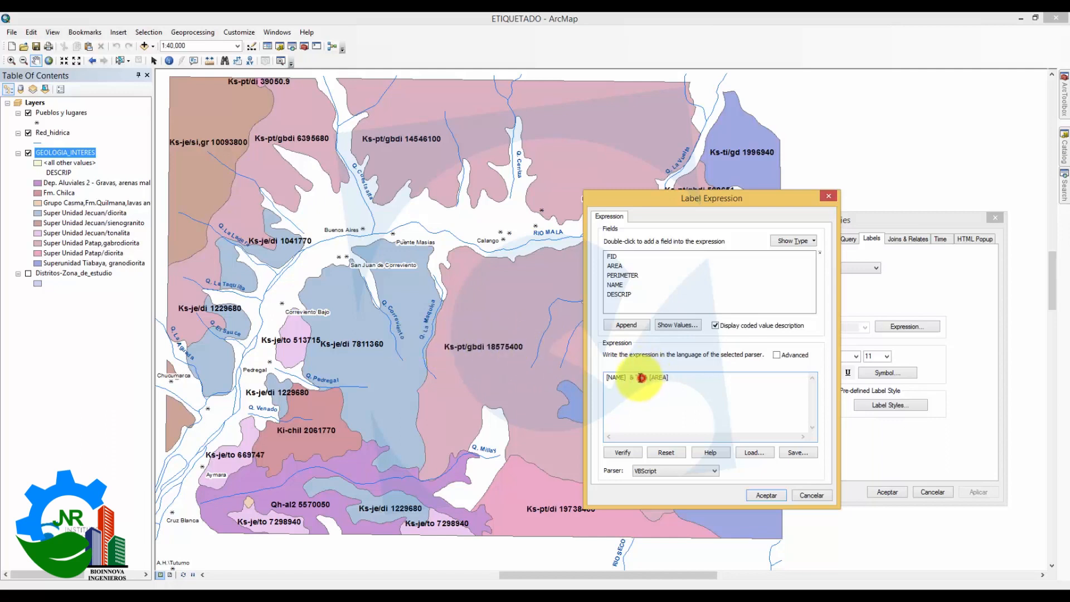
key(BackSpace)
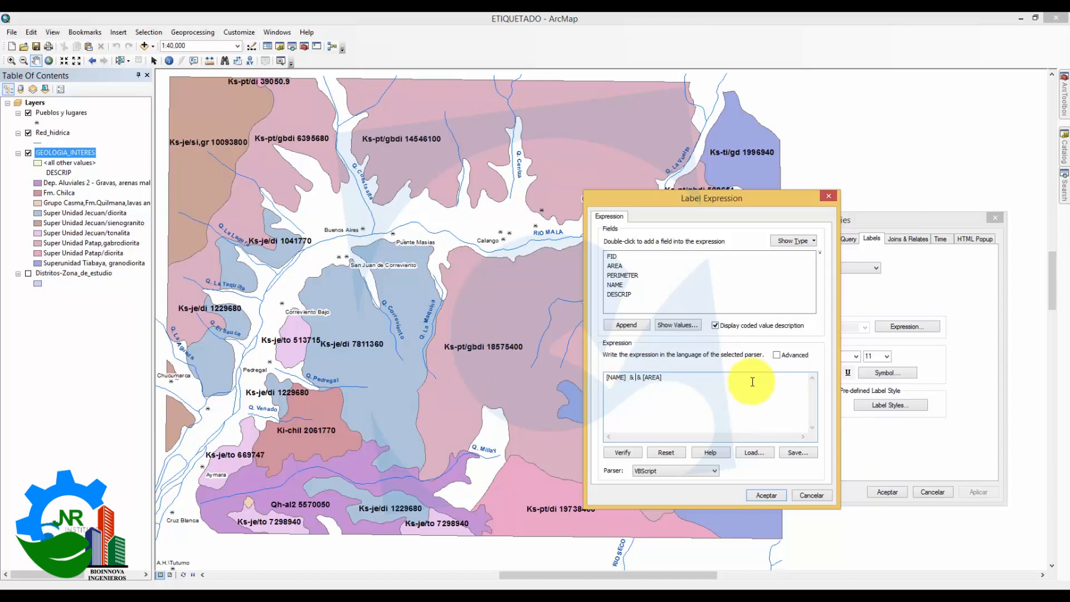
text(vbNewLine)
drag(666, 378, 638, 378)
click(647, 386)
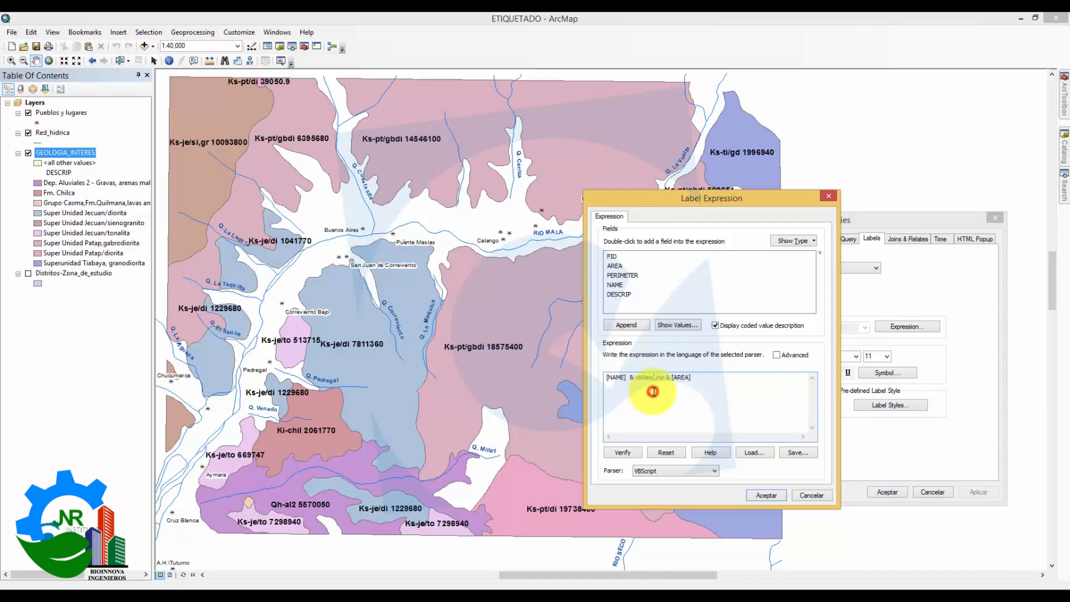
click(667, 379)
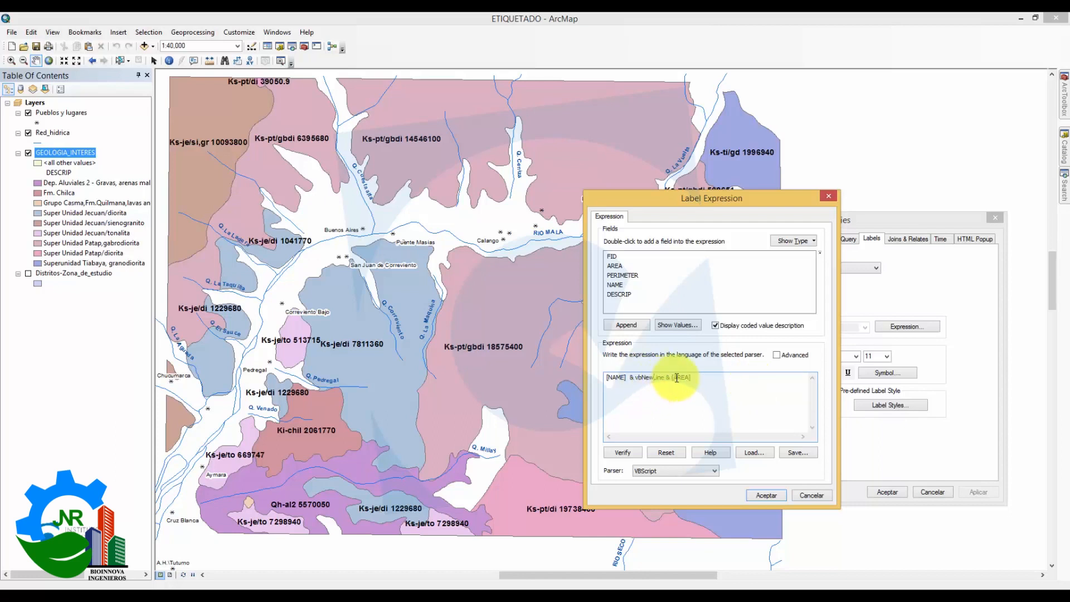
click(635, 378)
key(BackSpace)
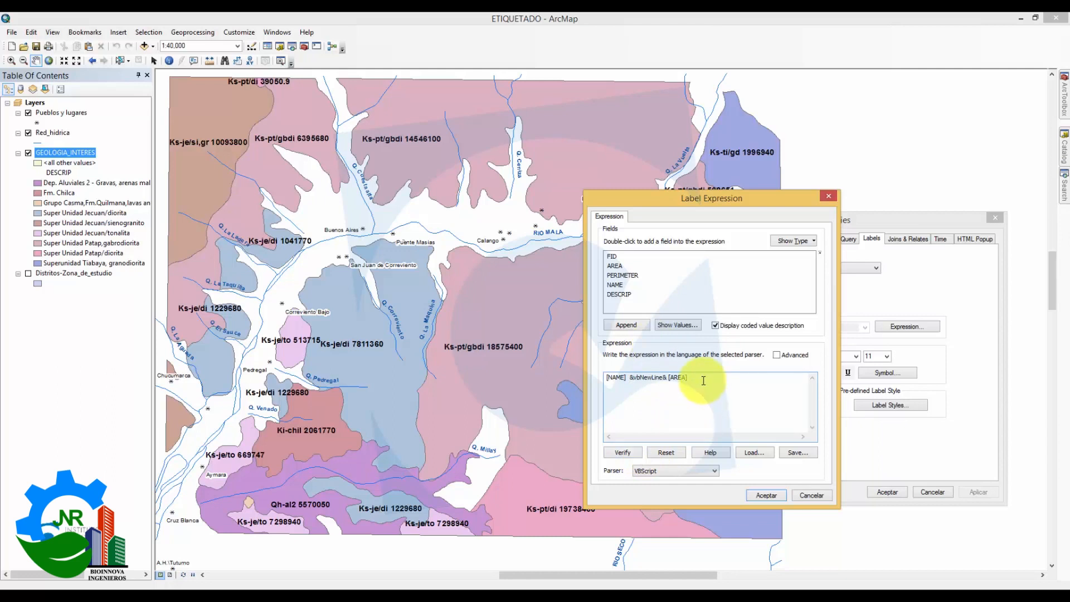
Step: Verify the line-break expression, then accept it and apply it to the map labels
click(639, 459)
drag(747, 274, 918, 236)
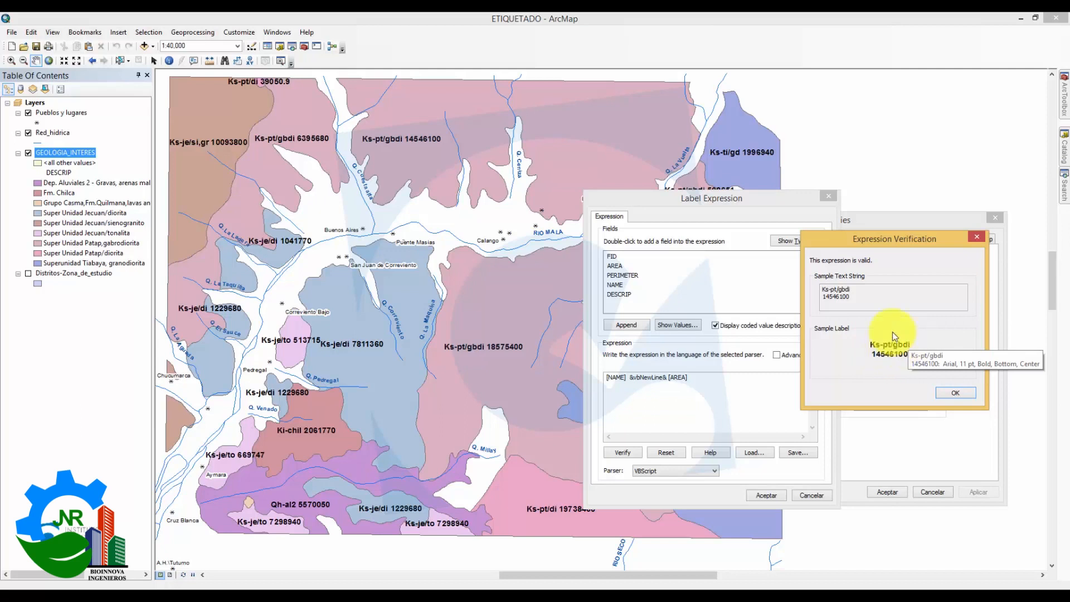
click(949, 391)
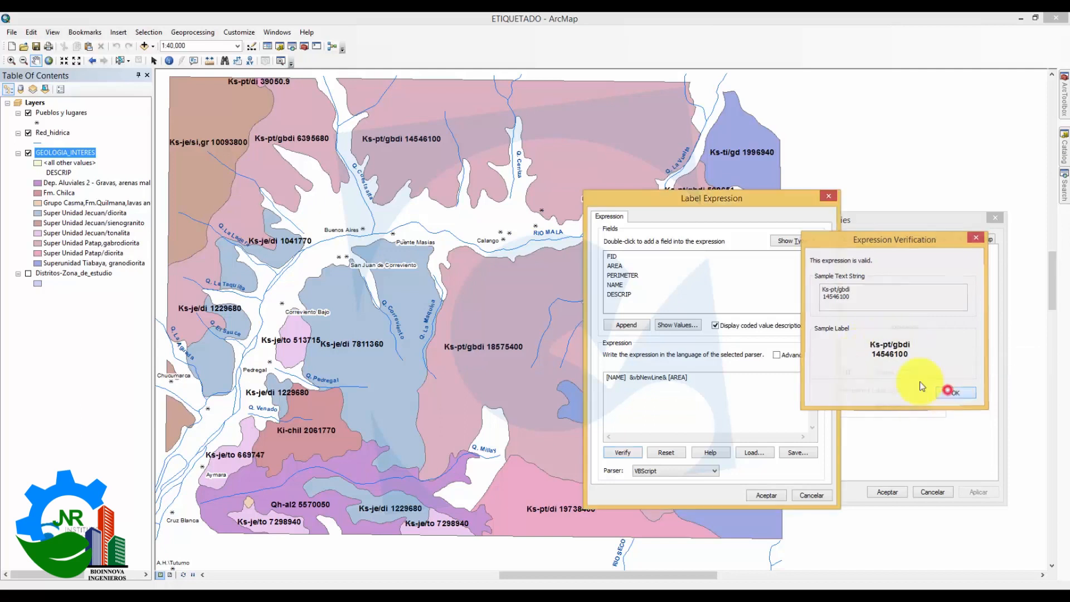
click(727, 383)
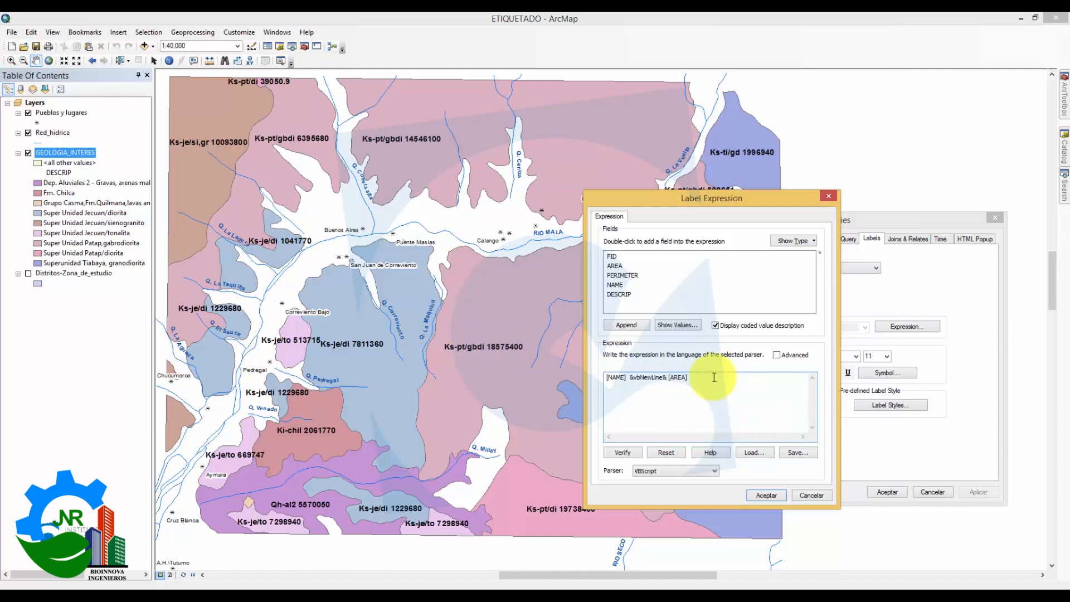
click(763, 494)
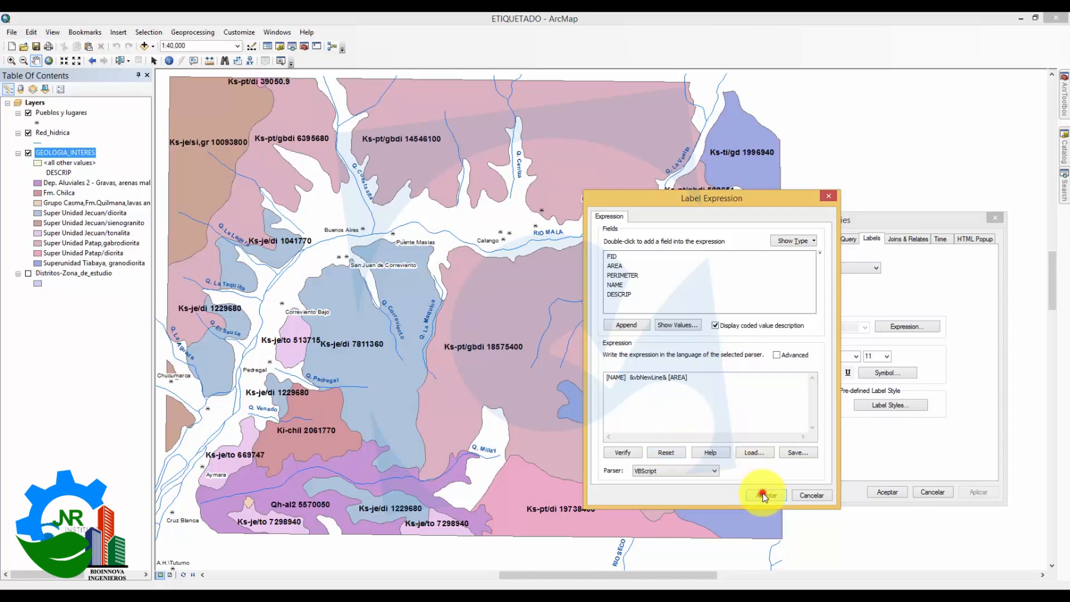
click(978, 491)
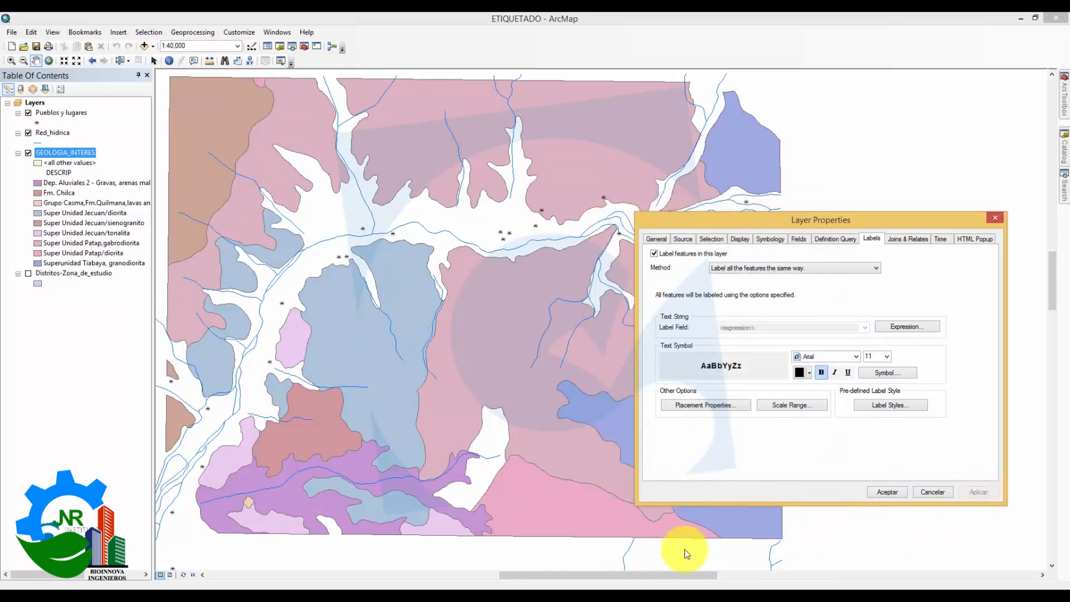
Step: Open the attribute table of the GEOLOGIA_INTERES layer and move it aside to uncover the map
right_click(77, 153)
click(116, 185)
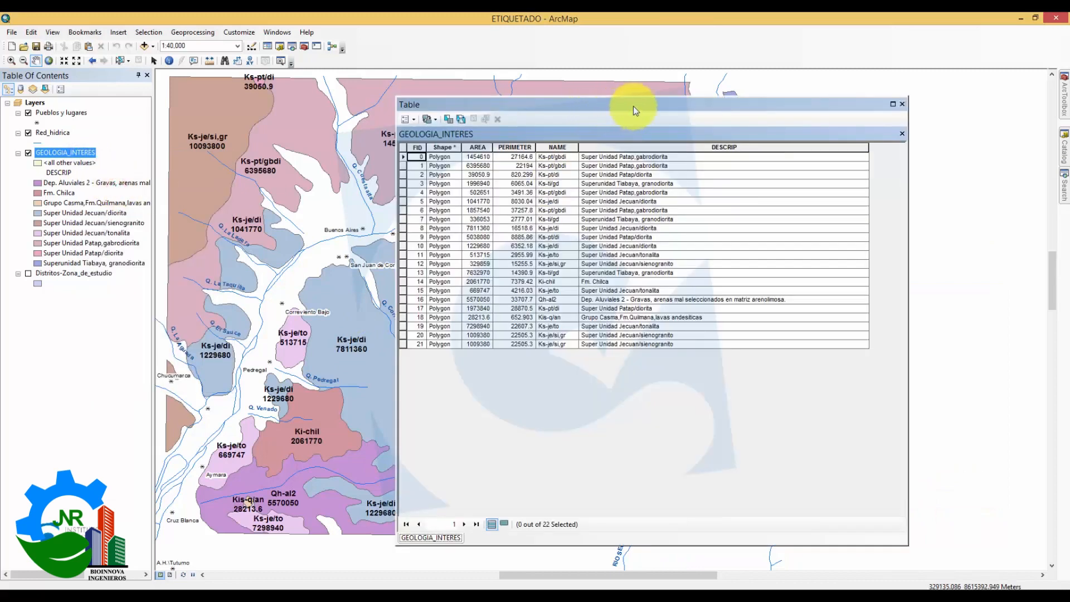
drag(634, 106, 731, 108)
Step: Recalculate the AREA field with Calculate Geometry in Square Meters, using the data source's coordinate system, and close the table
click(577, 151)
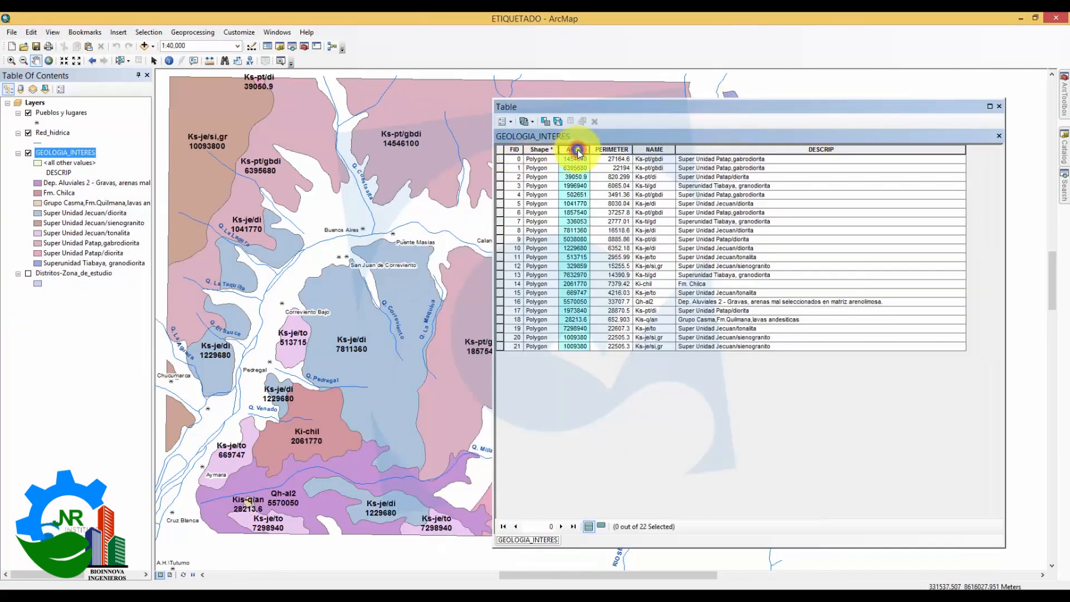
right_click(578, 151)
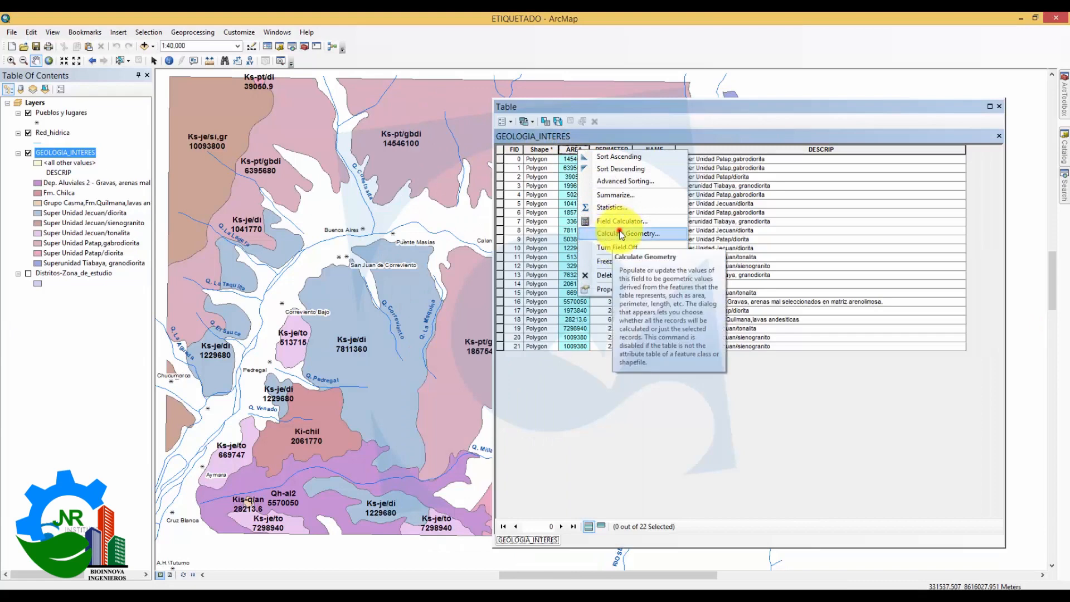
click(621, 234)
click(513, 331)
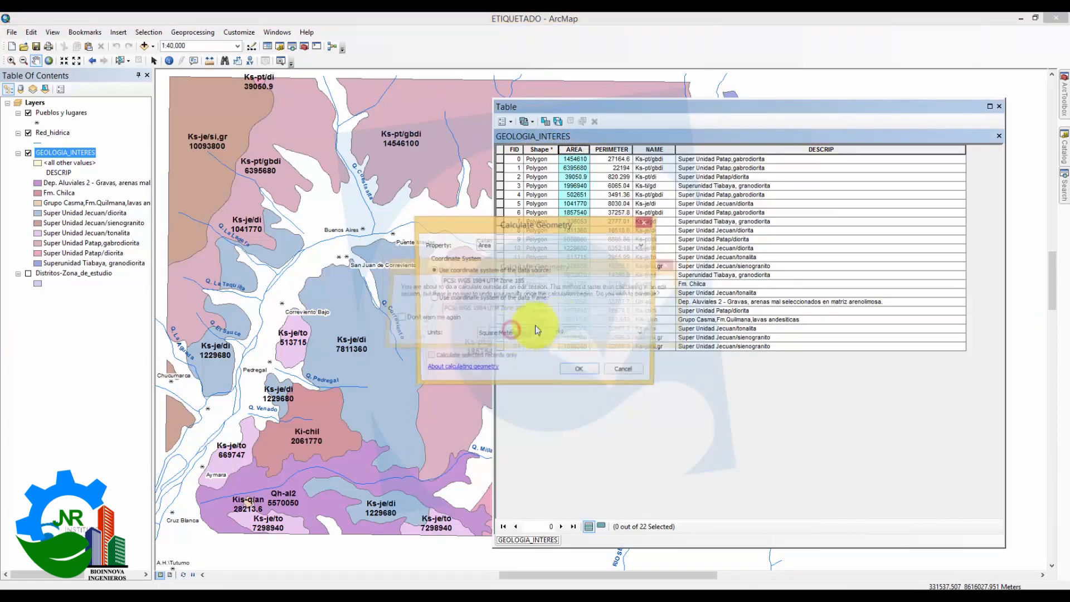
drag(564, 225, 752, 219)
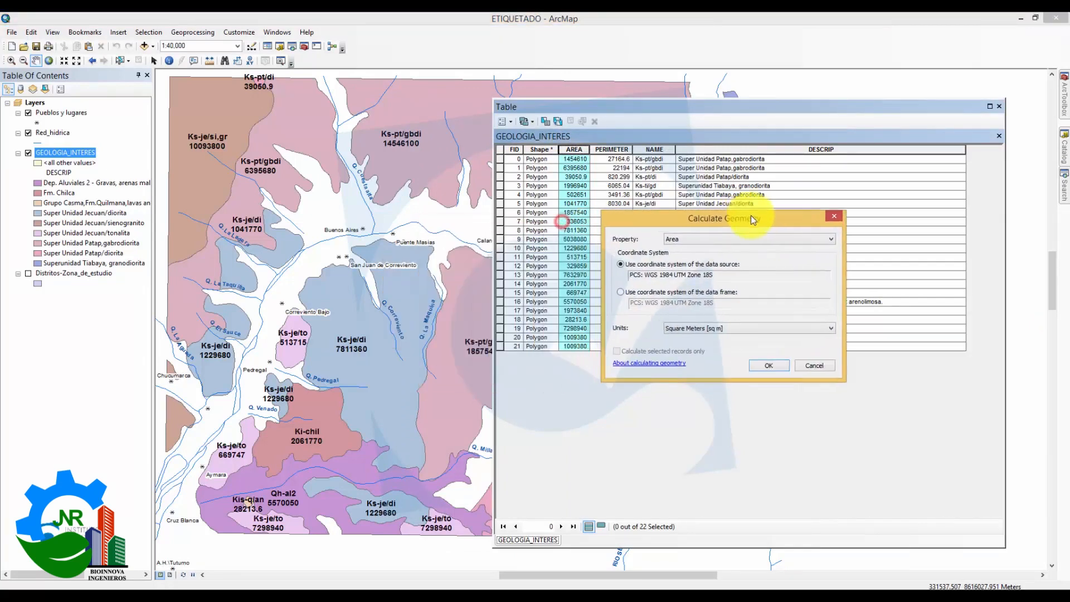
click(728, 329)
click(681, 382)
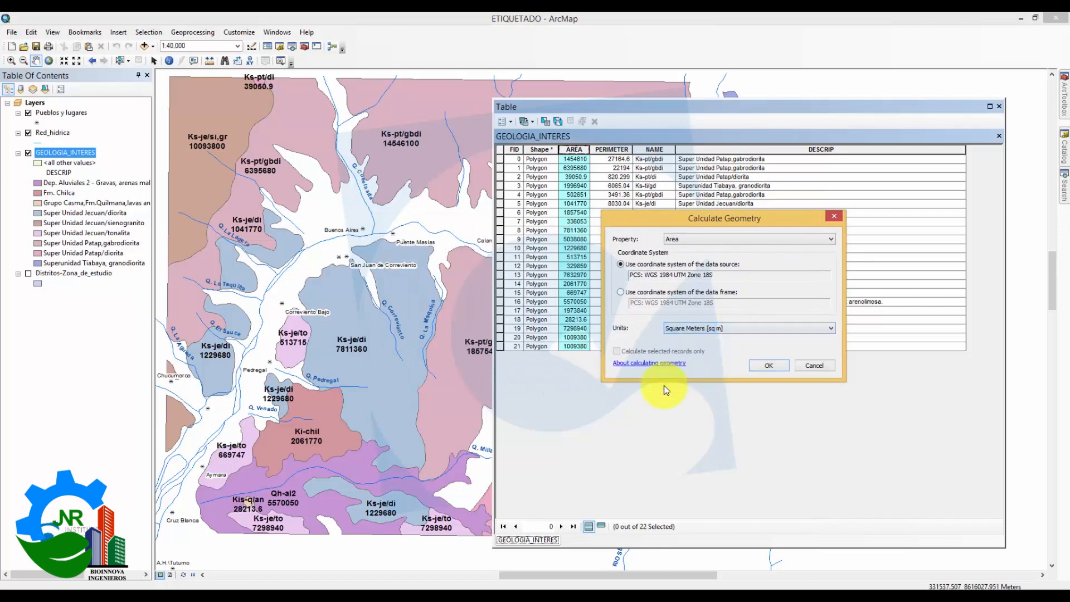
click(773, 366)
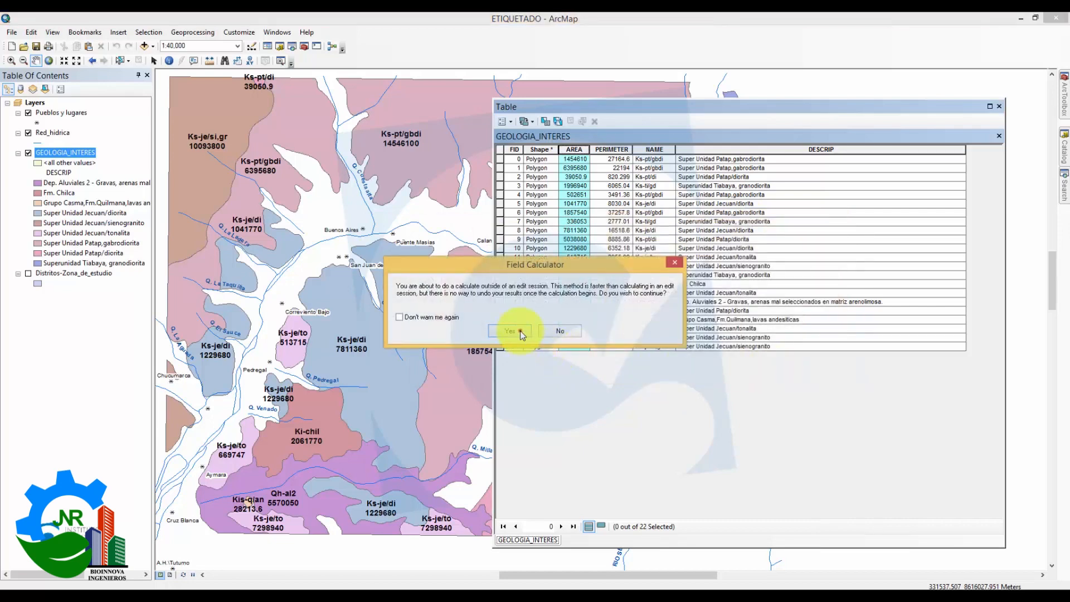
click(520, 330)
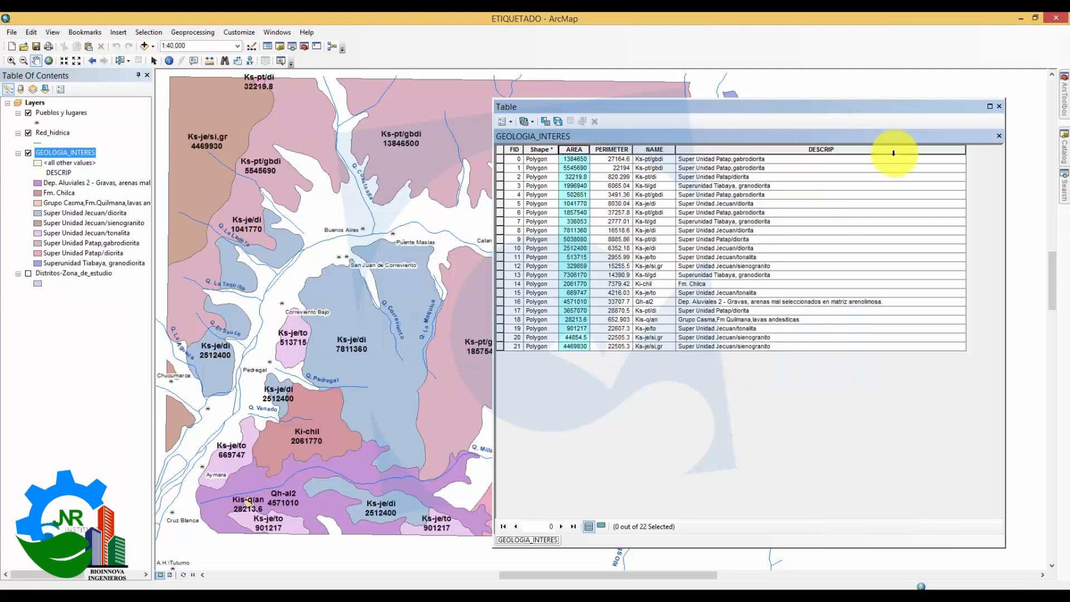
click(999, 107)
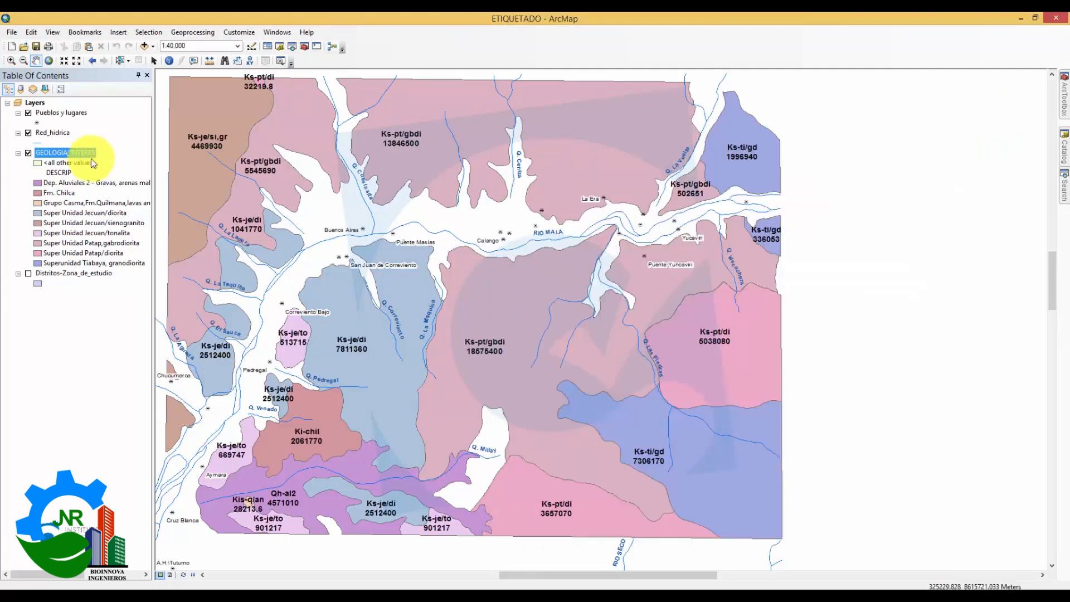
Step: Reopen the GEOLOGIA_INTERES label expression and append an m2 unit suffix, making it [NAME] &vbNewLine& [AREA] &"m2"&
right_click(84, 152)
click(121, 386)
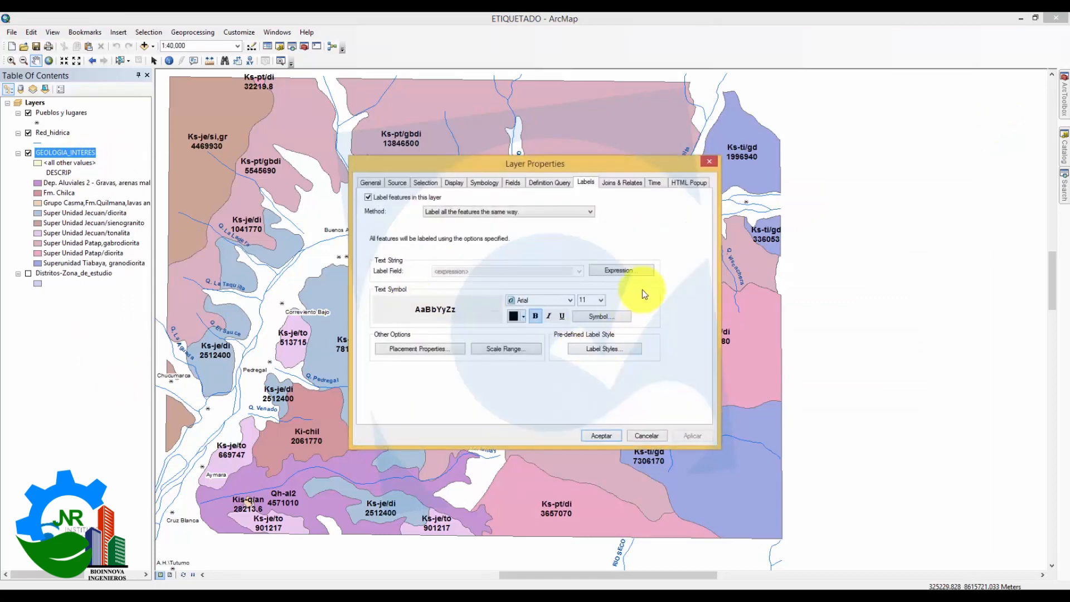
click(624, 269)
drag(595, 160, 895, 166)
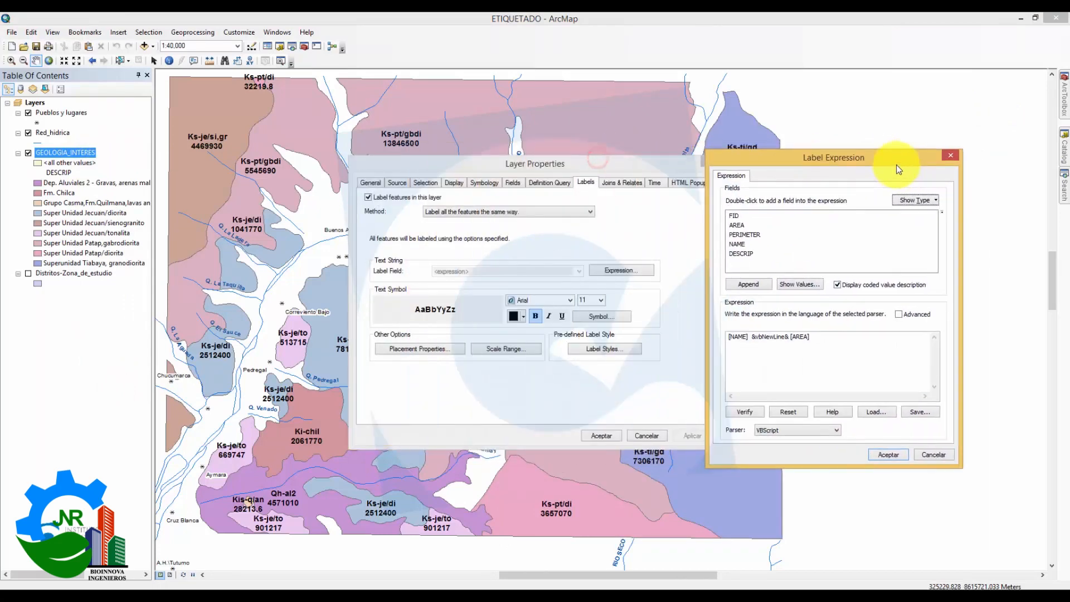
click(860, 336)
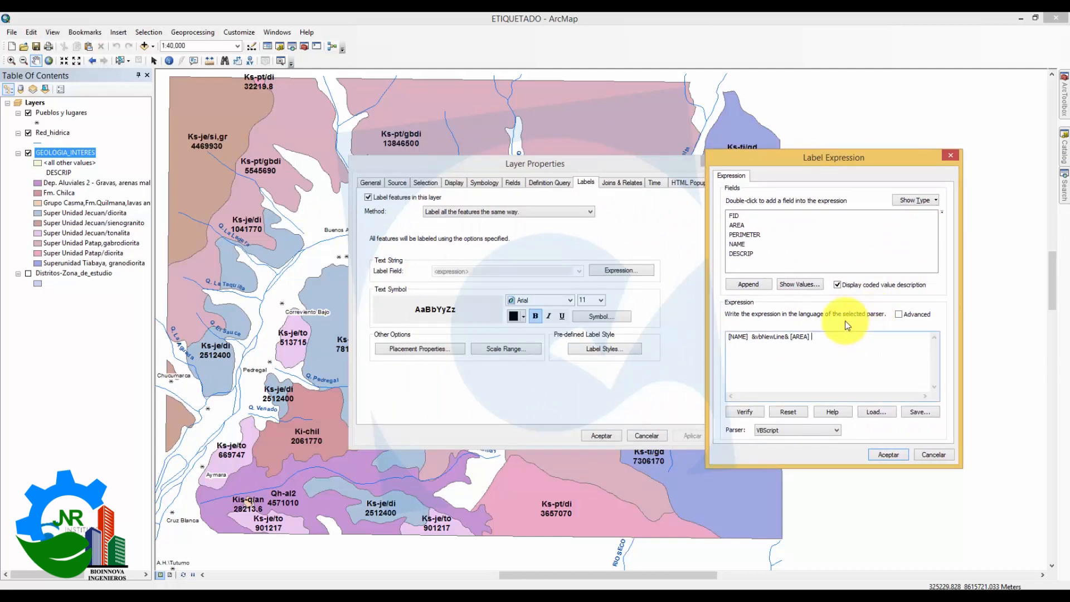
text(&)
text("")
text(m)
text(2"&)
drag(833, 336, 819, 336)
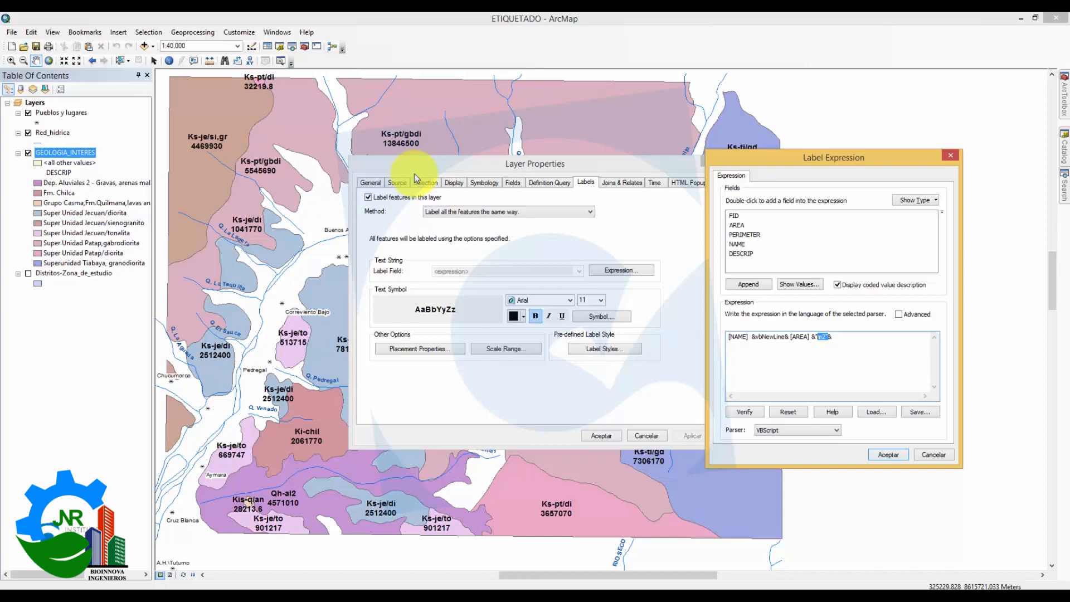
click(839, 337)
Step: Verify the label expression with the m2 suffix and go back to its suffix part
click(754, 414)
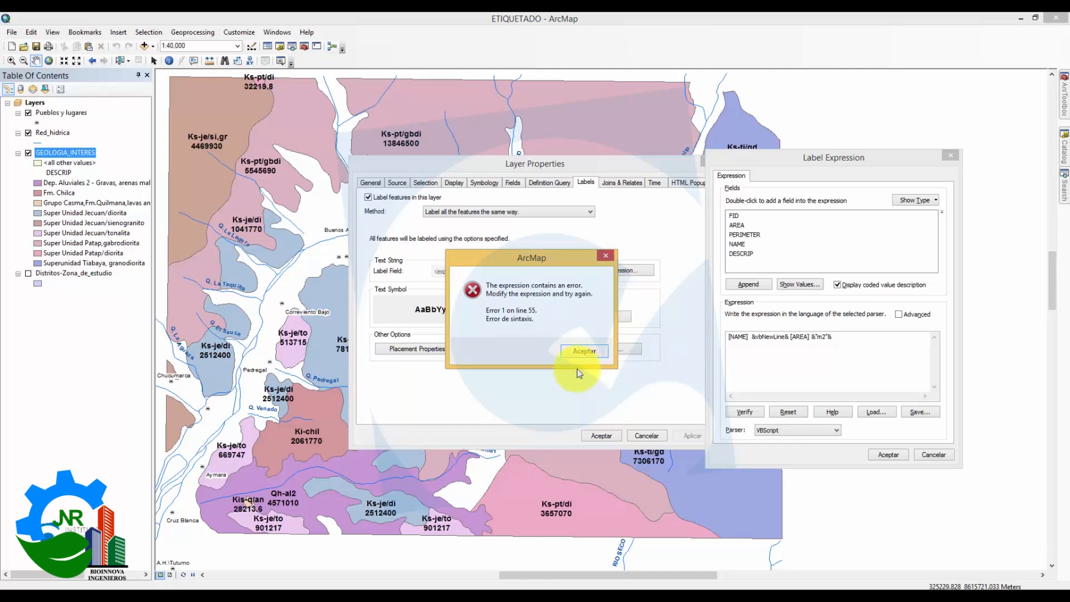
click(586, 351)
drag(811, 341, 827, 345)
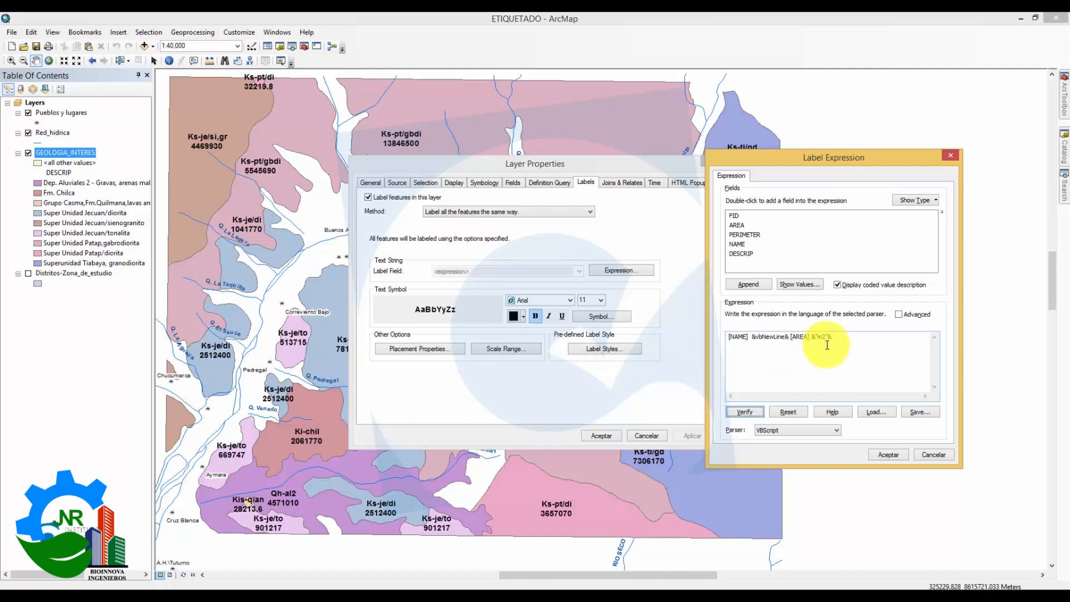
Step: Remove the surplus spaces before &vbNewLine& and before &"m2" in the label expression, checking its field and unit parts
click(753, 338)
drag(753, 338, 775, 339)
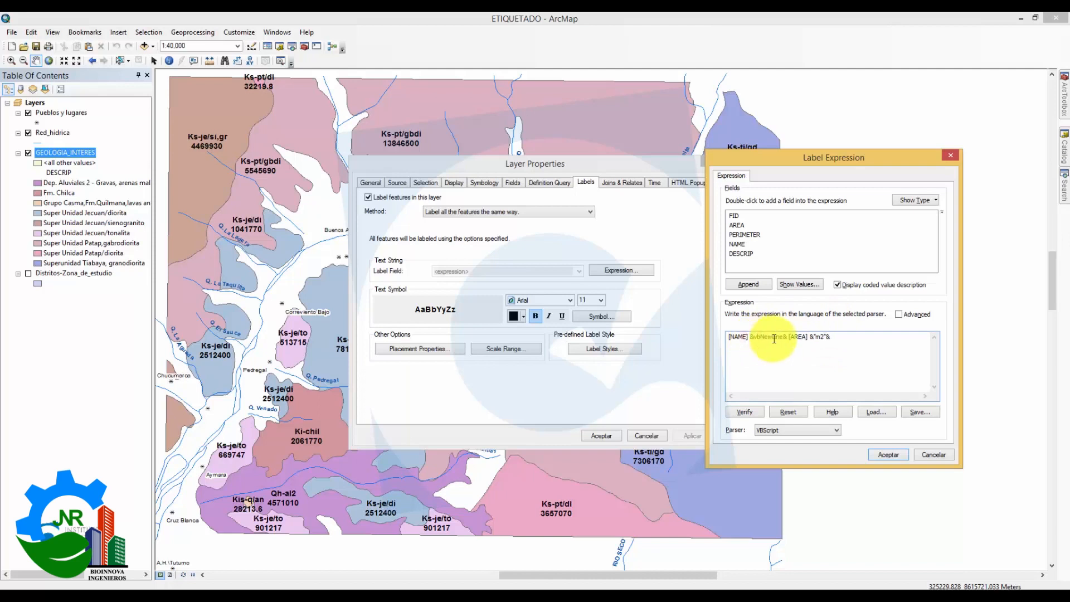
click(811, 336)
drag(810, 337, 790, 339)
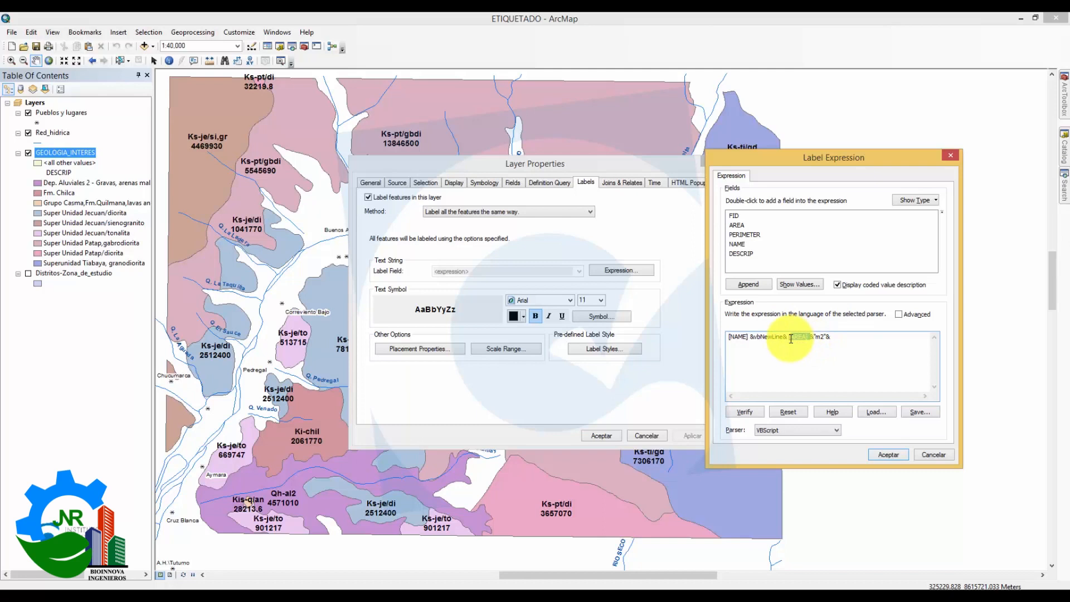
click(790, 337)
drag(809, 337, 755, 337)
click(769, 338)
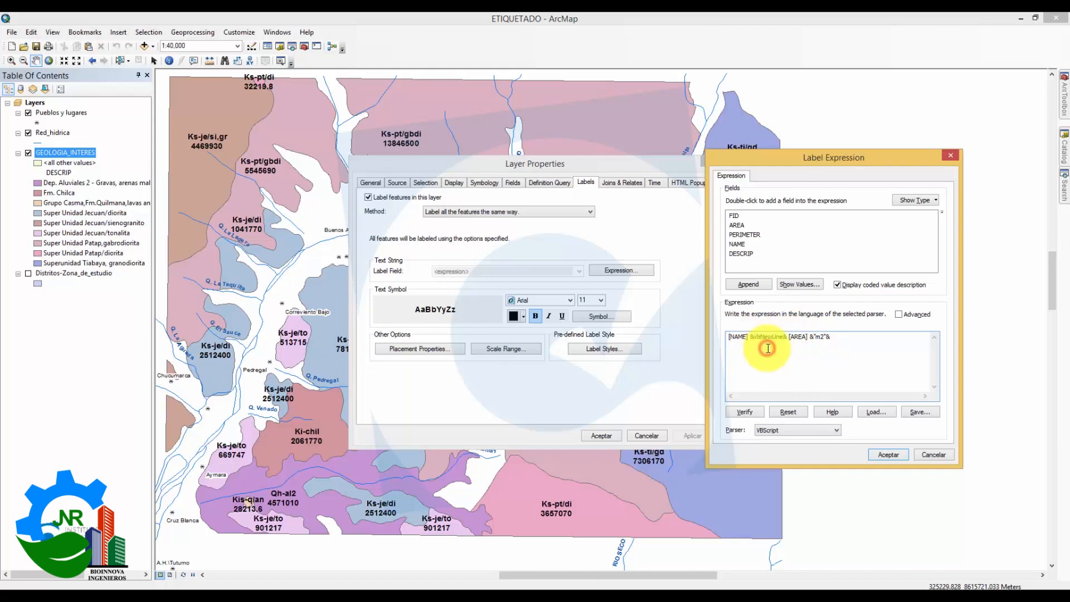
click(810, 338)
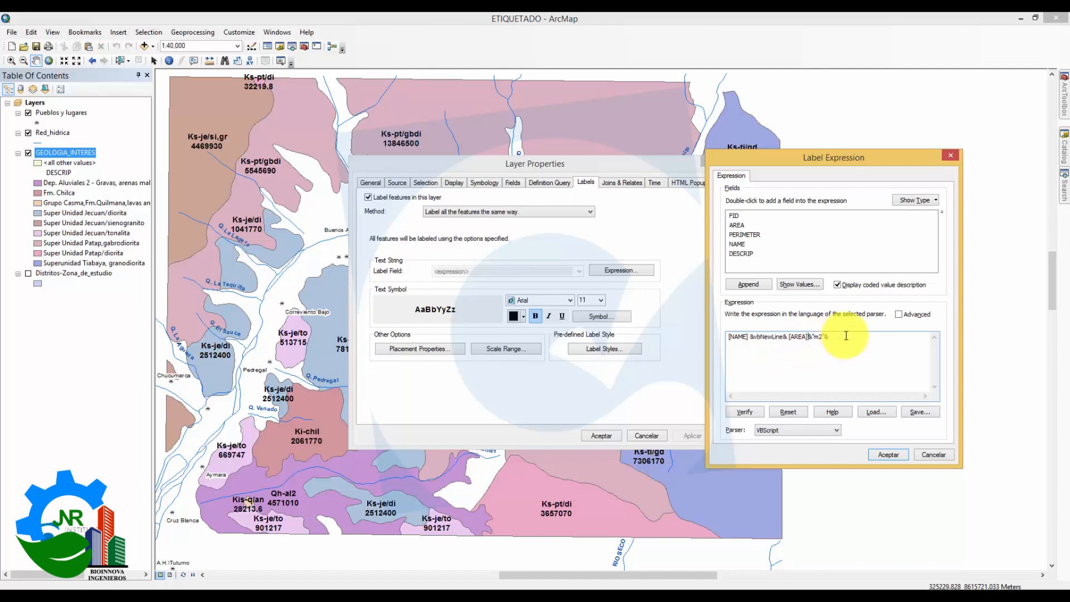
drag(813, 337, 822, 338)
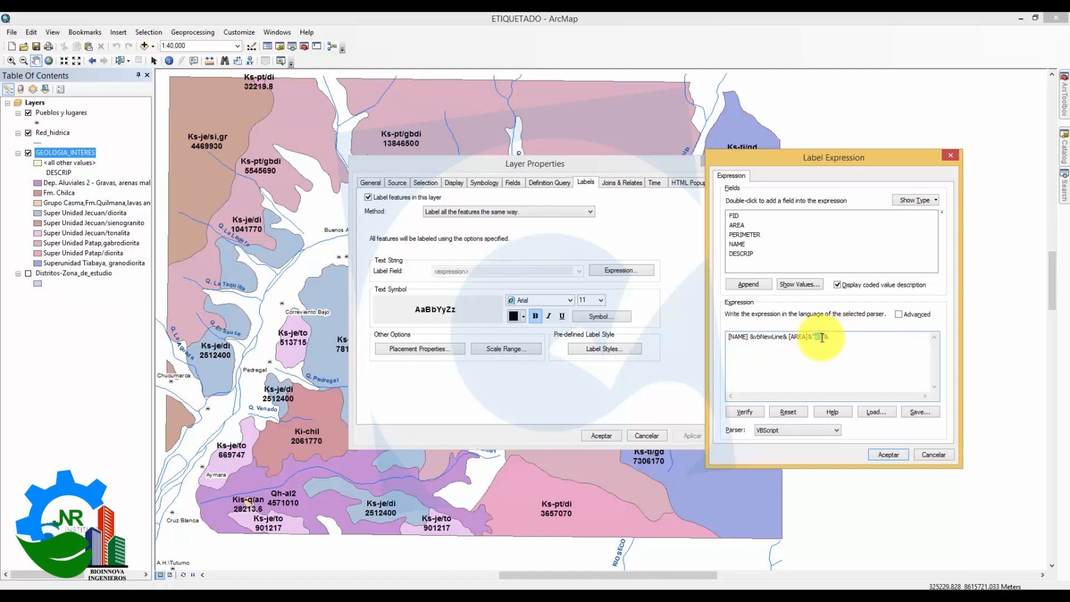
click(830, 338)
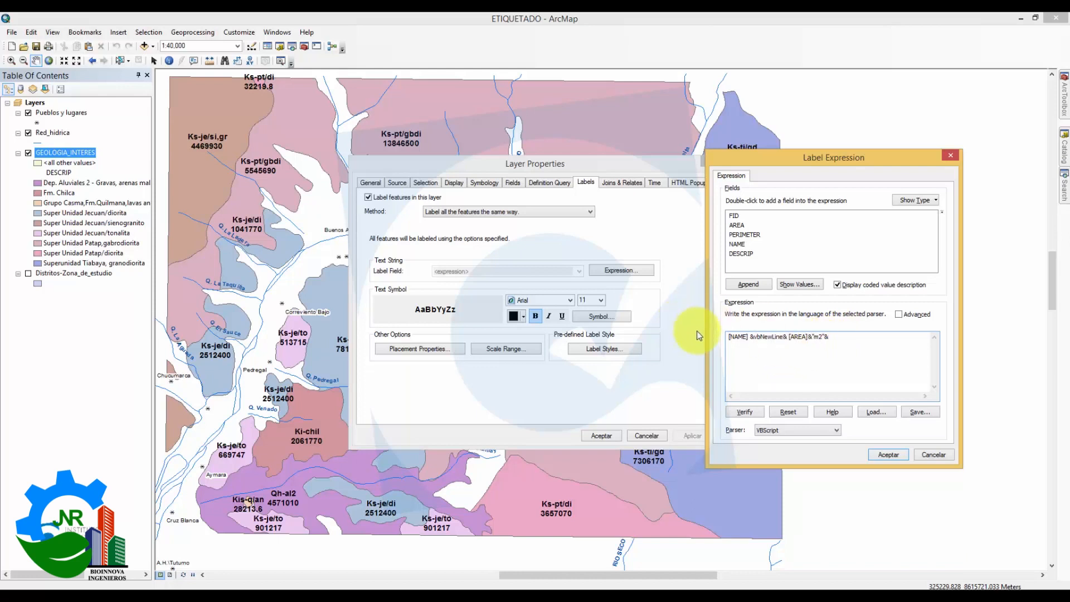
Step: Delete the trailing ampersand from the label expression, leaving [NAME] &vbNewLine& [AREA]&"m2"
text(&)
drag(830, 338, 827, 338)
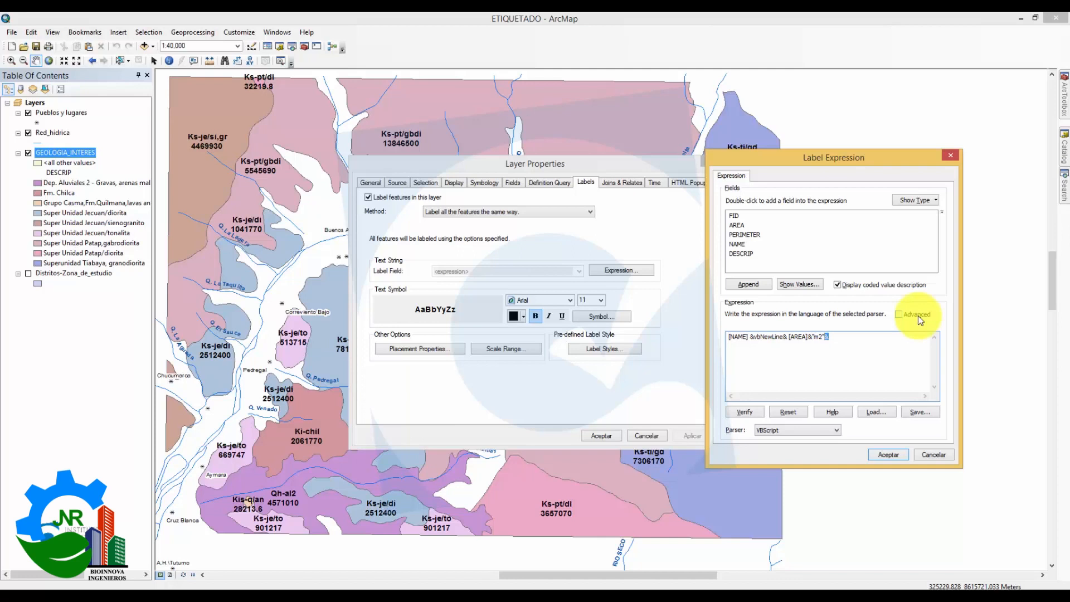
click(865, 343)
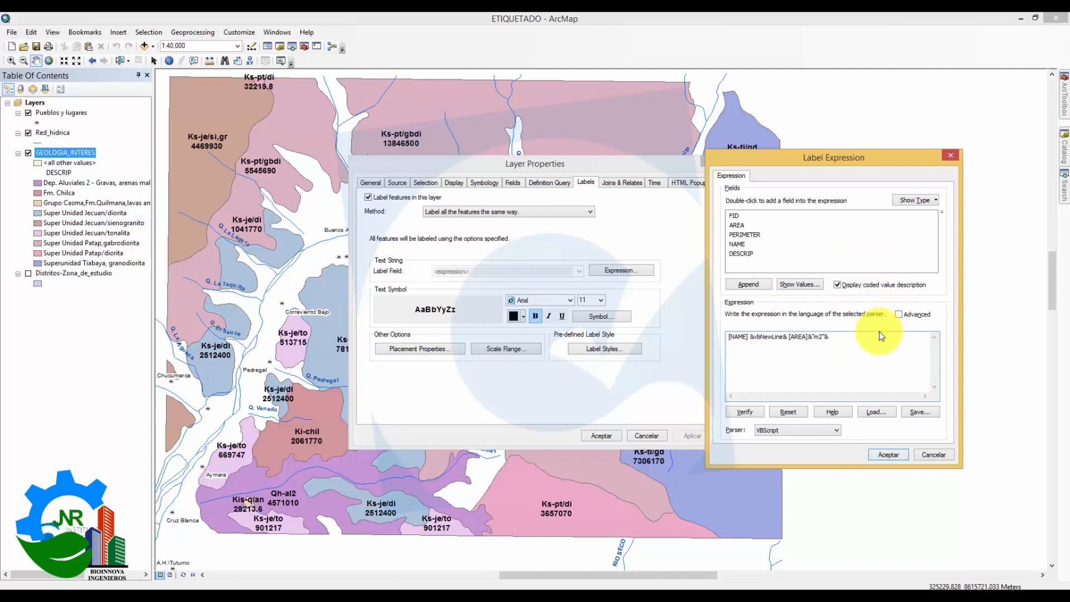
click(836, 339)
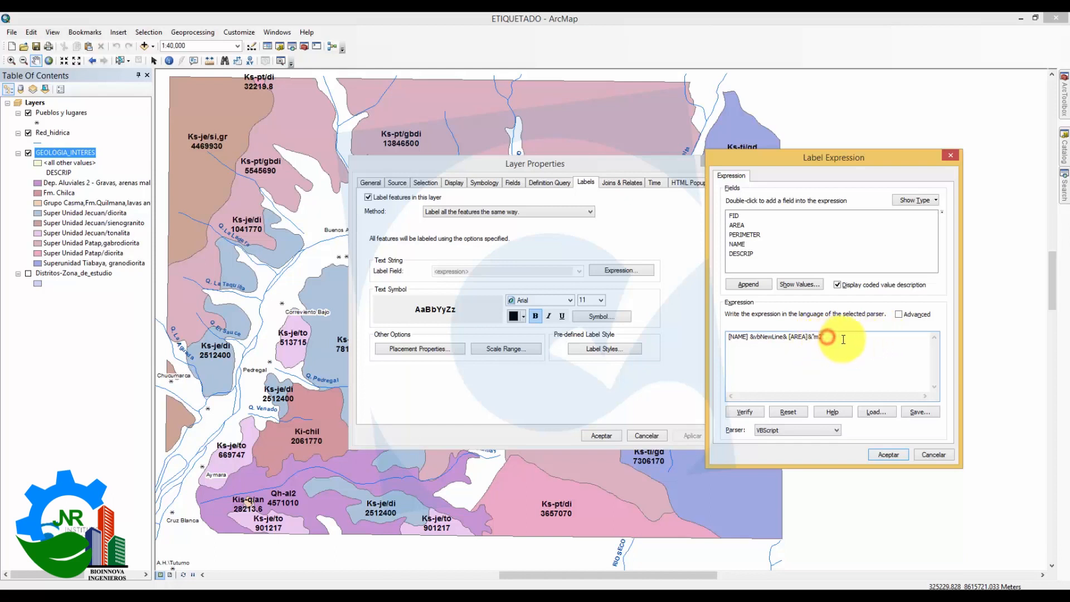
drag(843, 340, 809, 338)
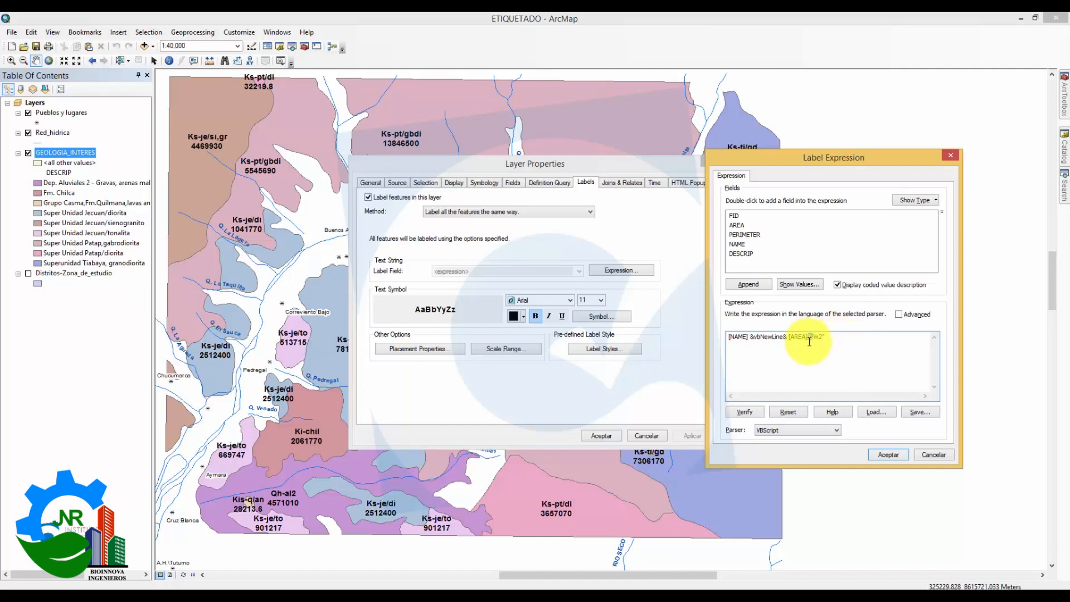
click(828, 336)
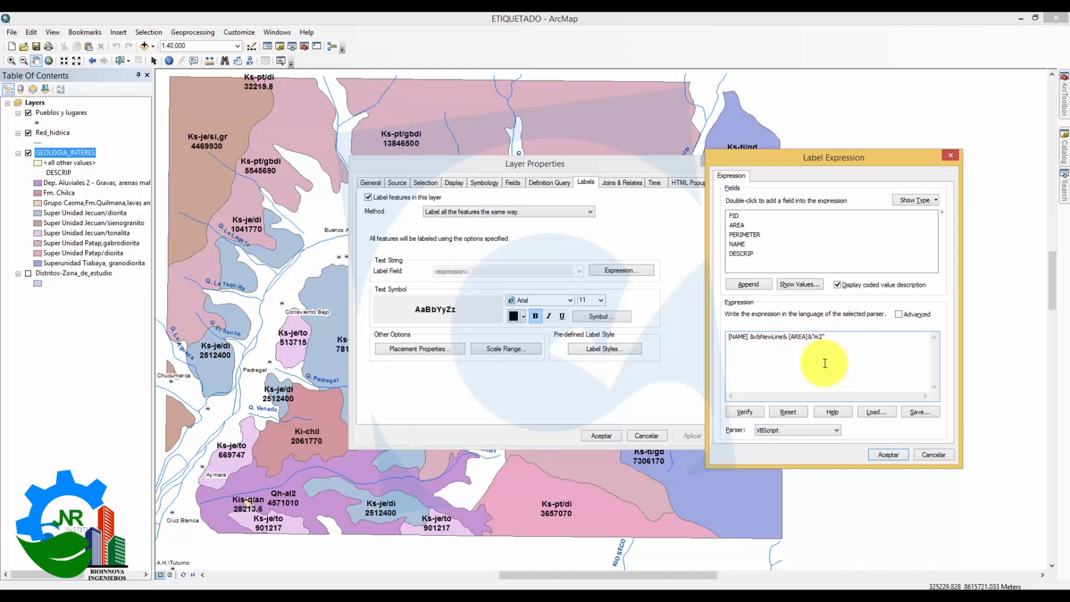
Step: Insert a space before m2 inside the quotes, making the suffix " m2", and verify the label expression
click(813, 337)
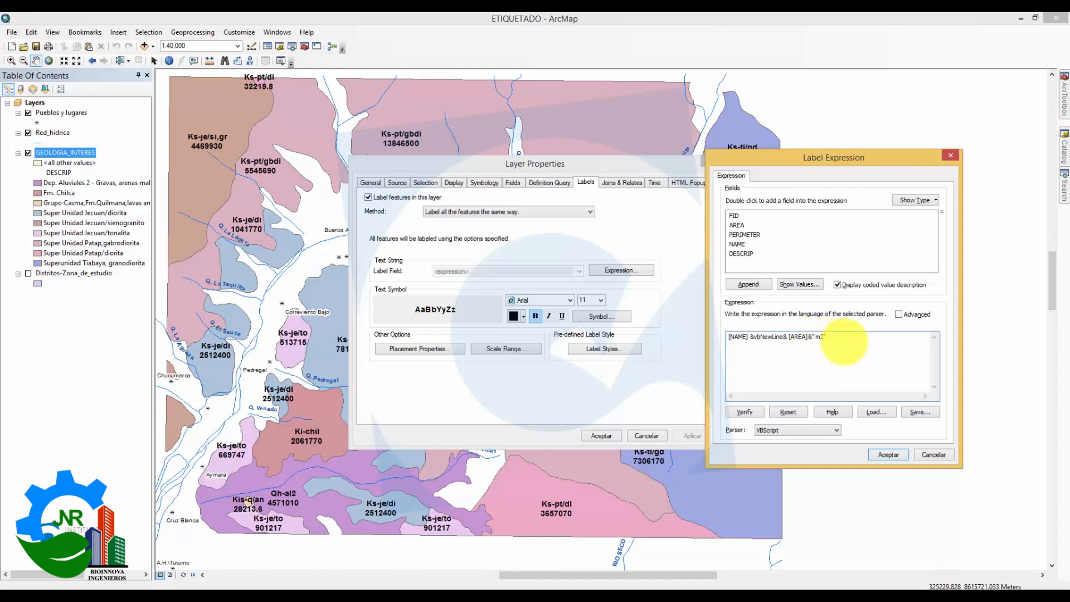
click(817, 337)
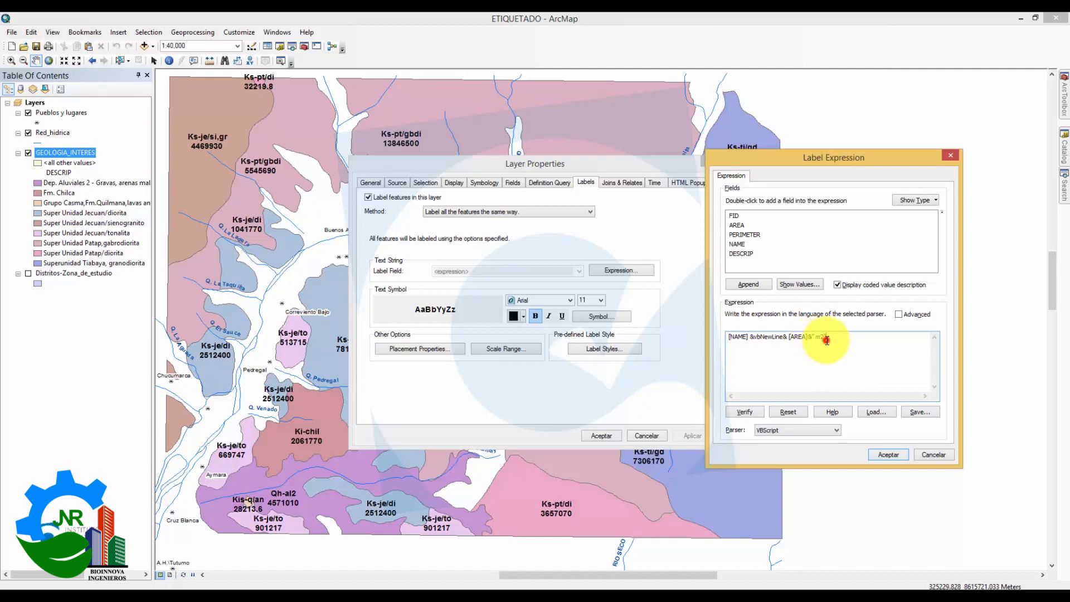
click(762, 413)
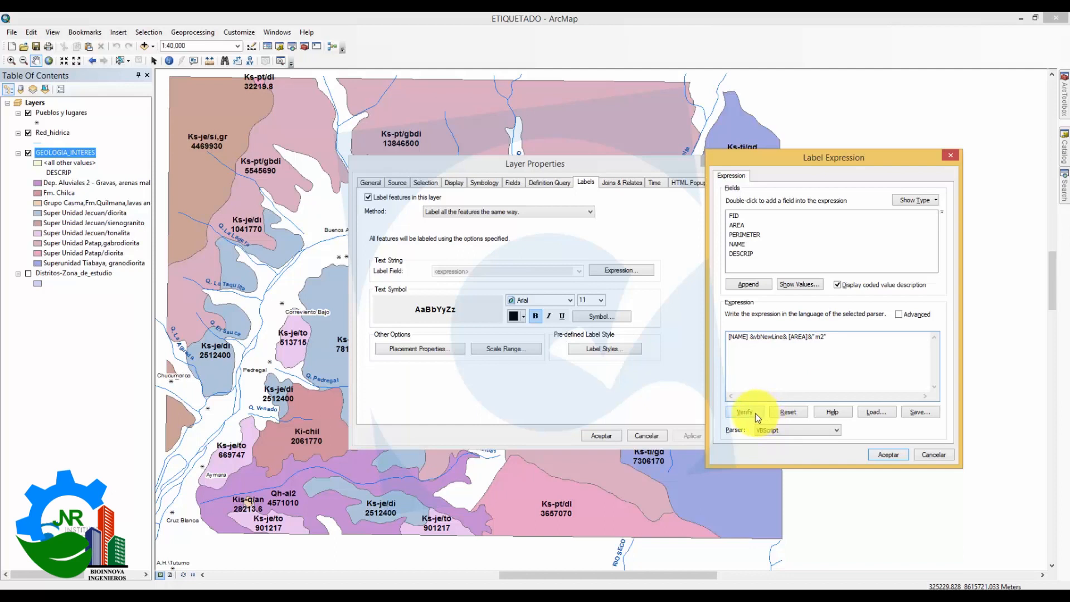
drag(814, 230, 577, 222)
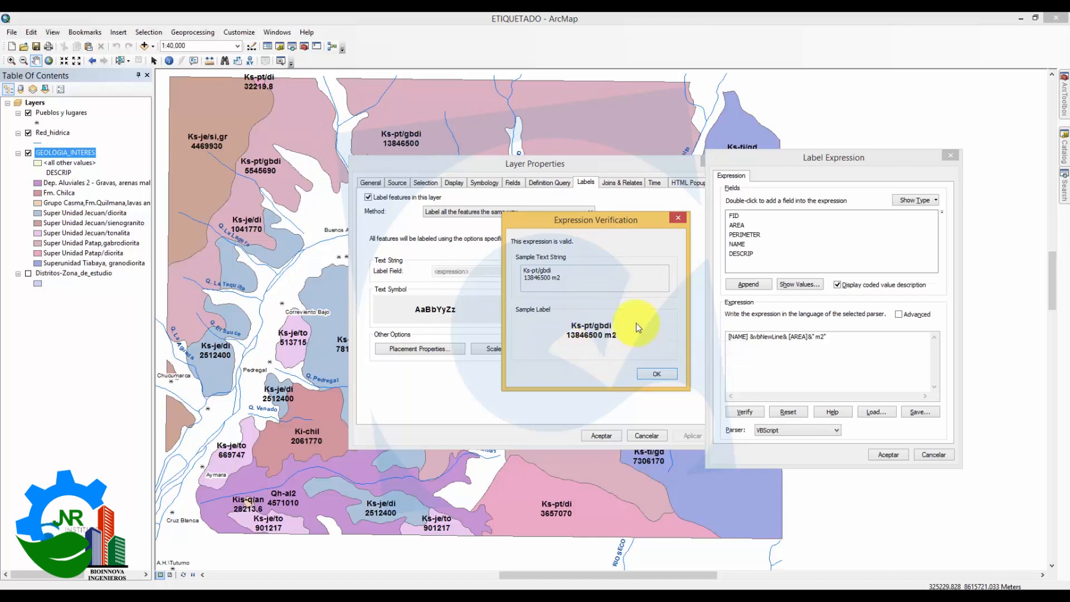
click(657, 374)
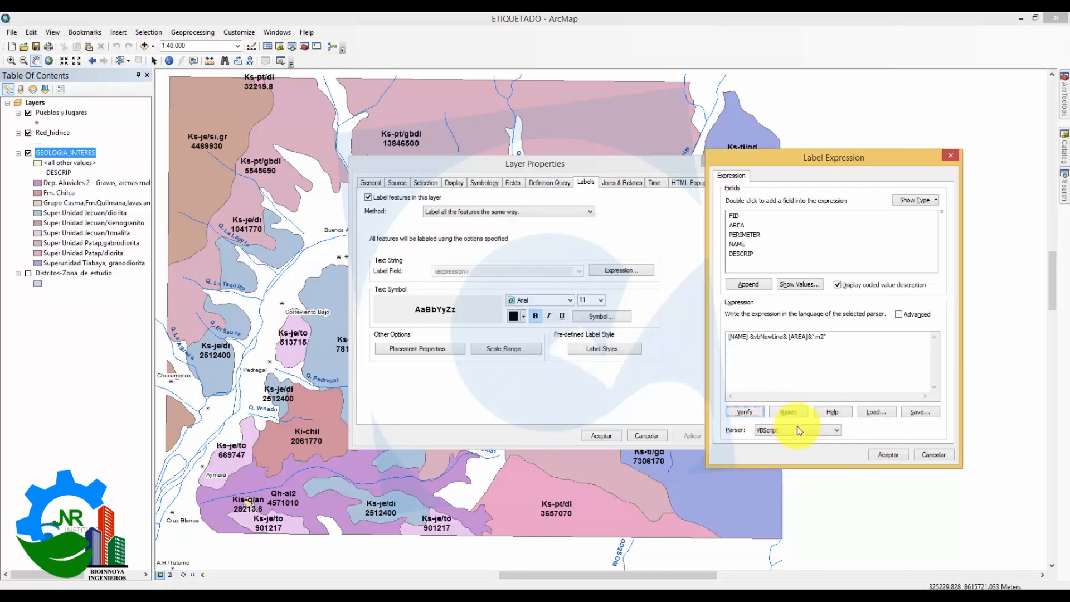
Step: Accept the label expression, apply it to the layer, and move the layer properties aside to uncover the map
click(891, 454)
click(696, 435)
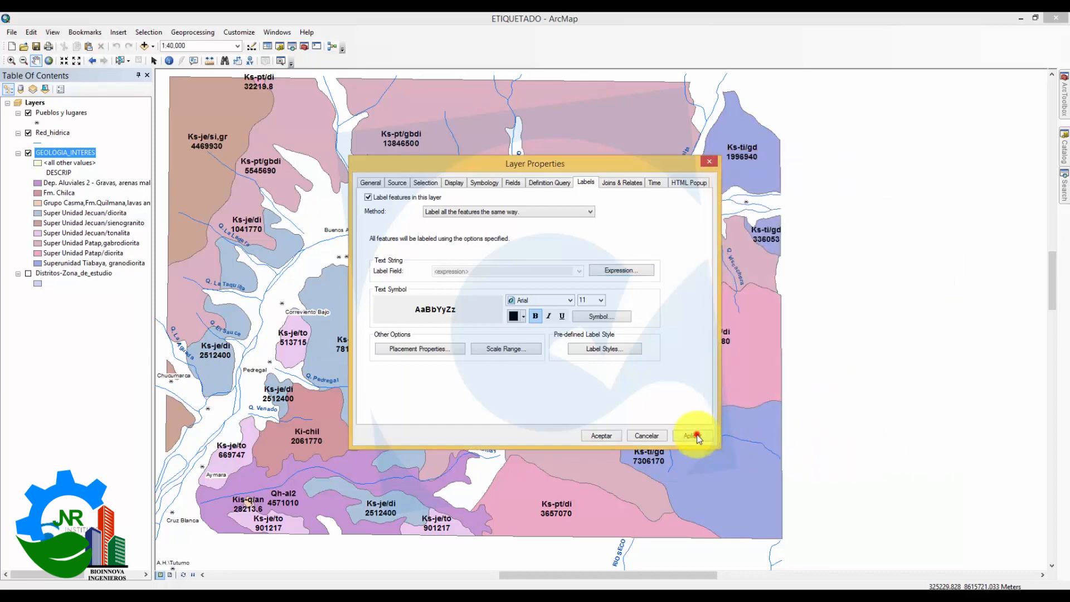
drag(551, 161, 791, 205)
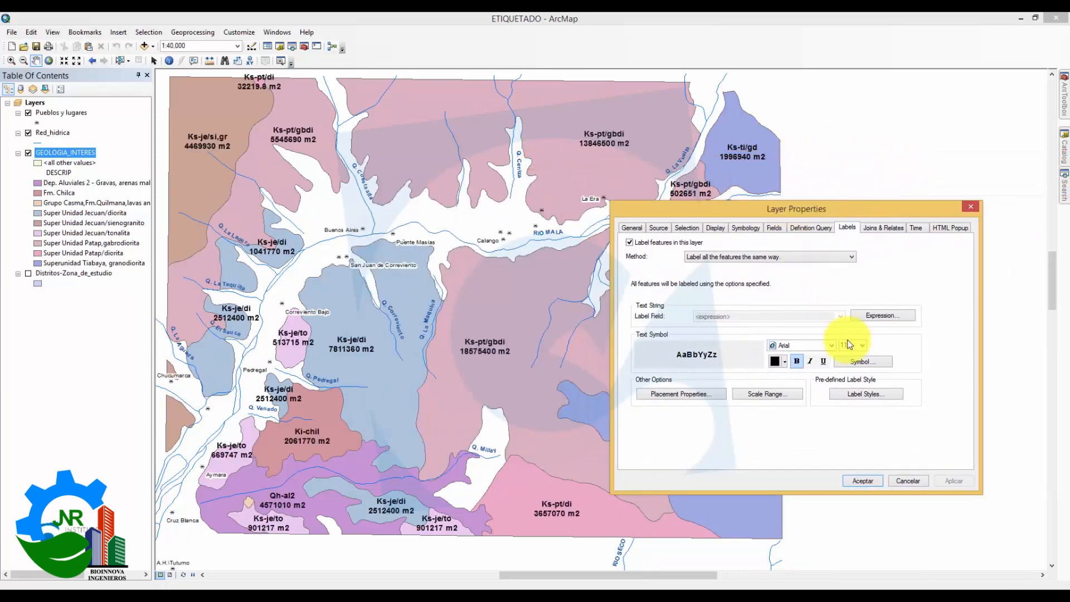
Step: Set the label font size to 10, apply it, and close the layer properties
click(861, 345)
drag(863, 374, 862, 371)
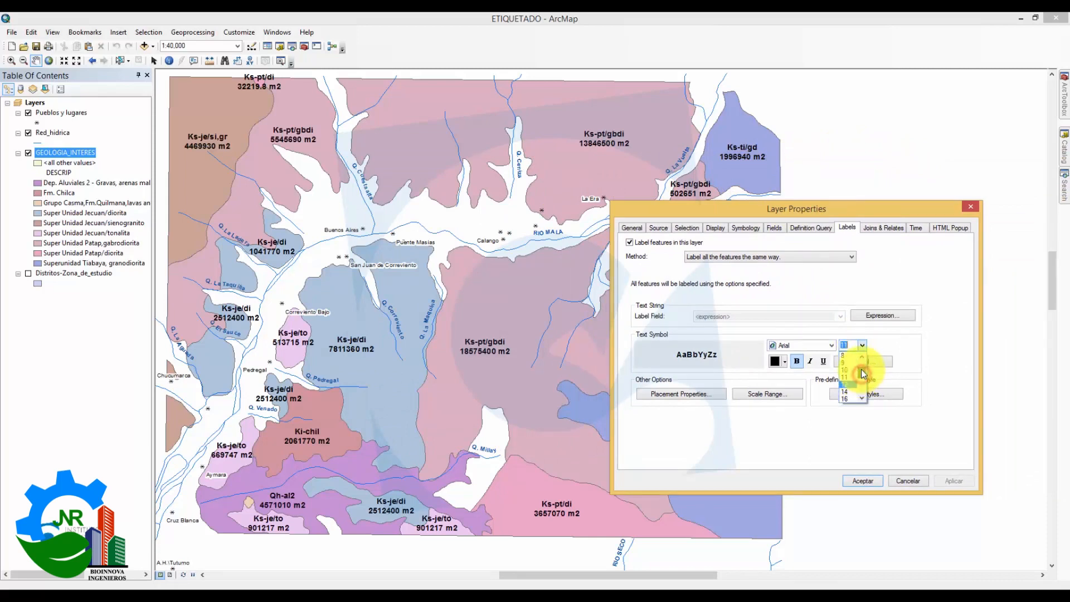
click(842, 371)
click(957, 477)
click(865, 481)
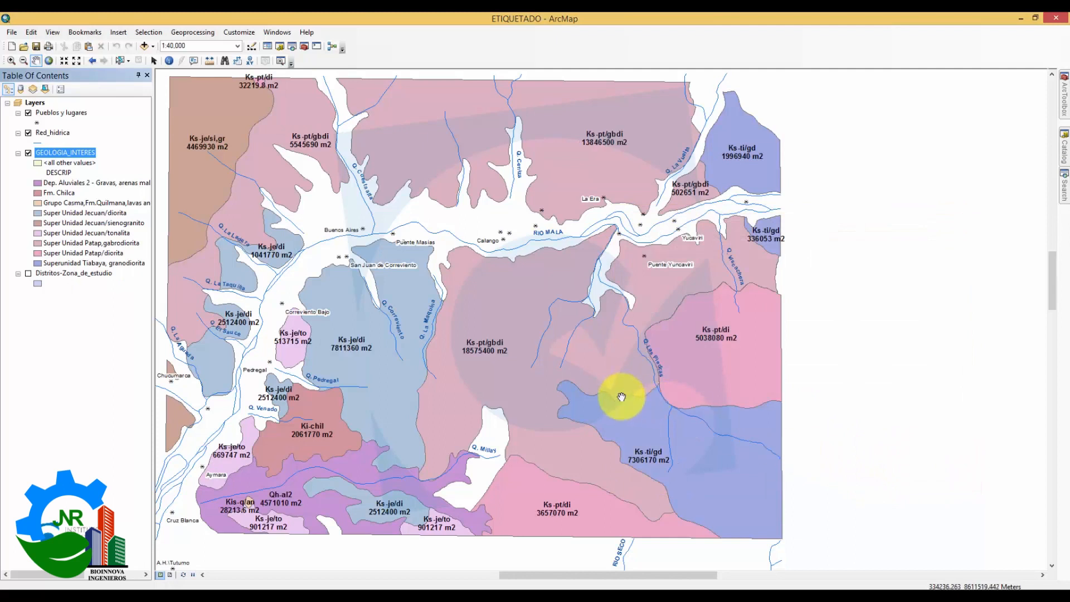
drag(564, 260, 562, 260)
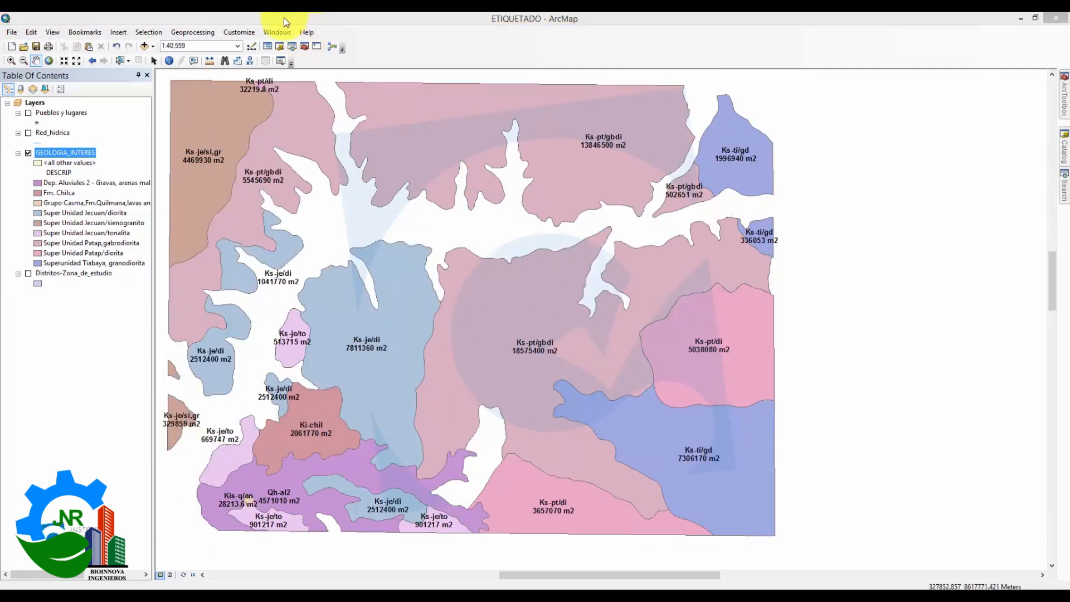
Step: Reopen the GEOLOGIA_INTERES label expression, review it in full, and leave the expression and layer properties without changes
right_click(89, 152)
click(125, 384)
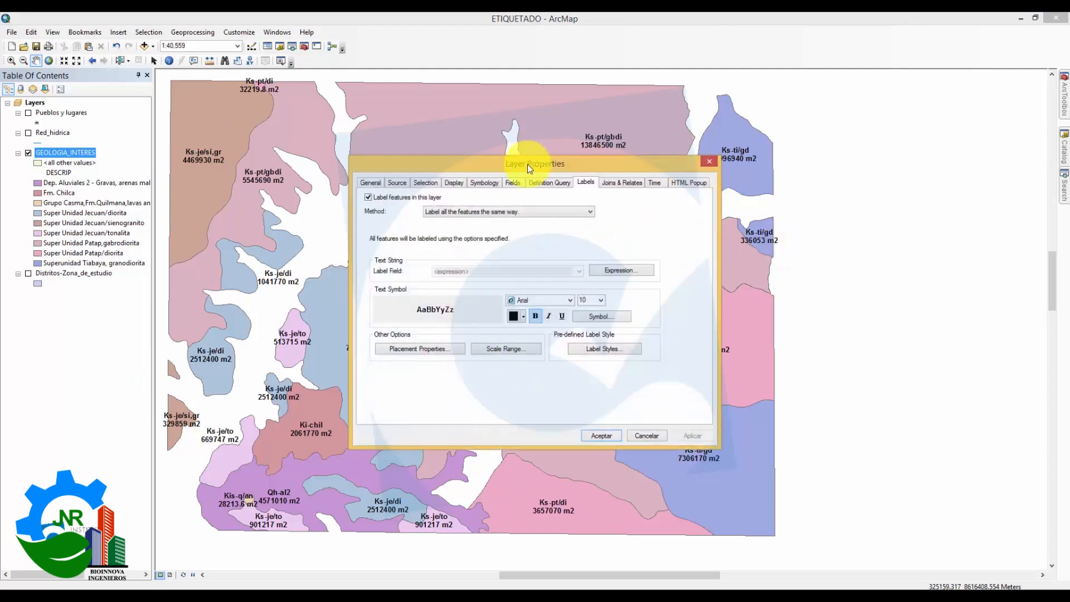
drag(529, 166, 652, 167)
click(896, 292)
drag(798, 175, 844, 210)
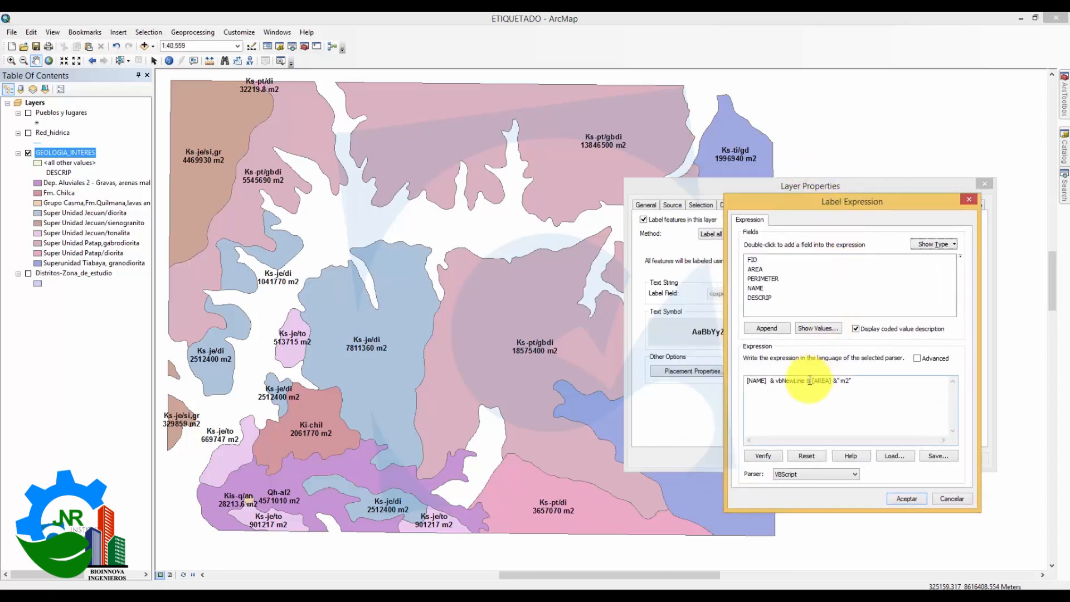
drag(848, 388, 746, 383)
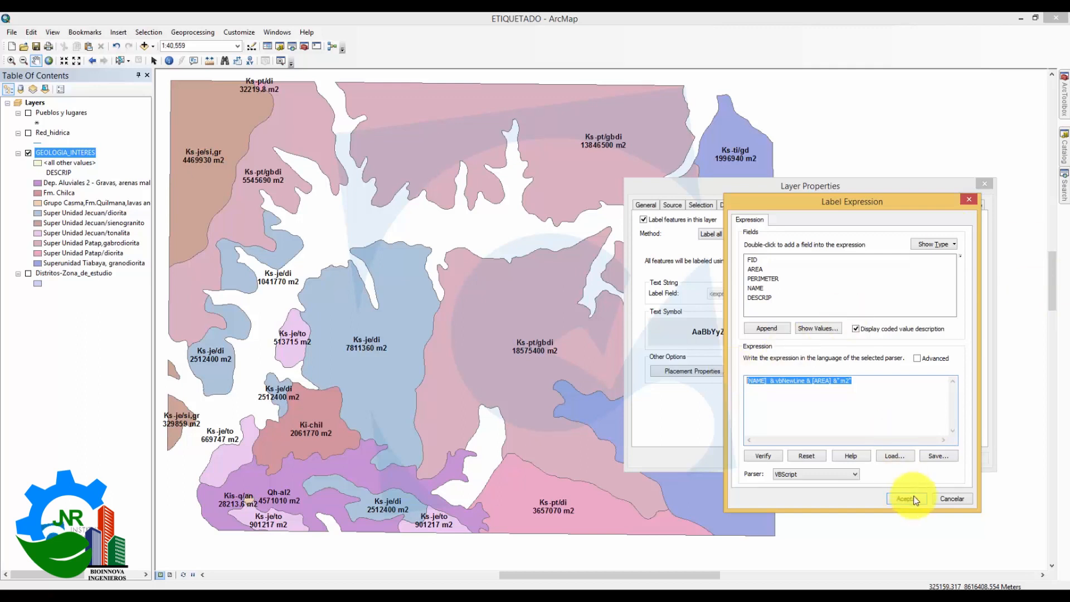
click(952, 500)
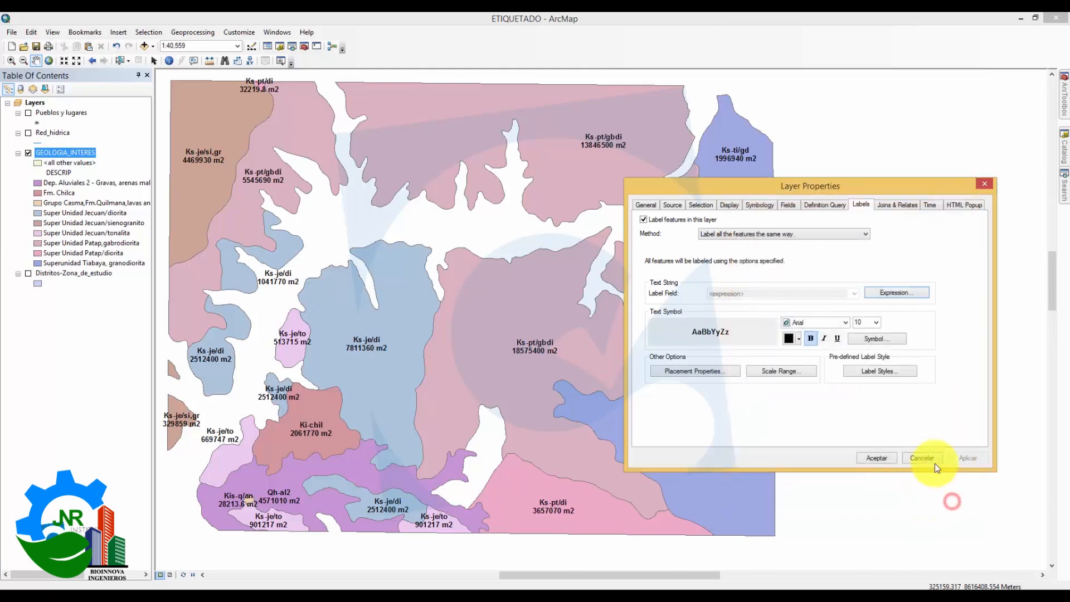
click(930, 458)
Step: Open the GEOLOGIA_INTERES attribute table, widen the PERIMETER column to examine its values, and close the table
right_click(69, 154)
click(120, 189)
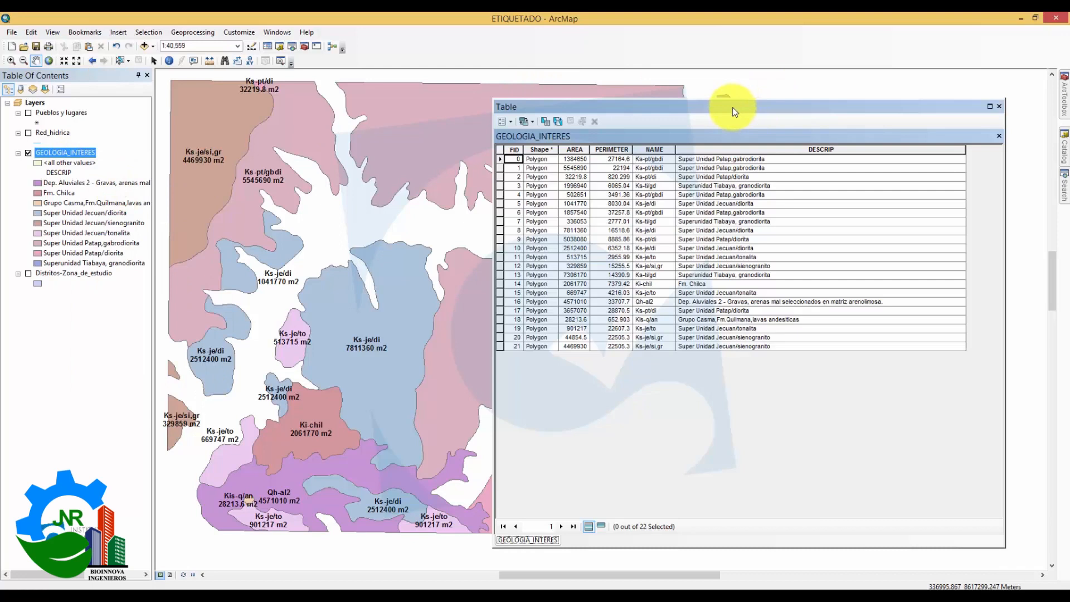
click(619, 150)
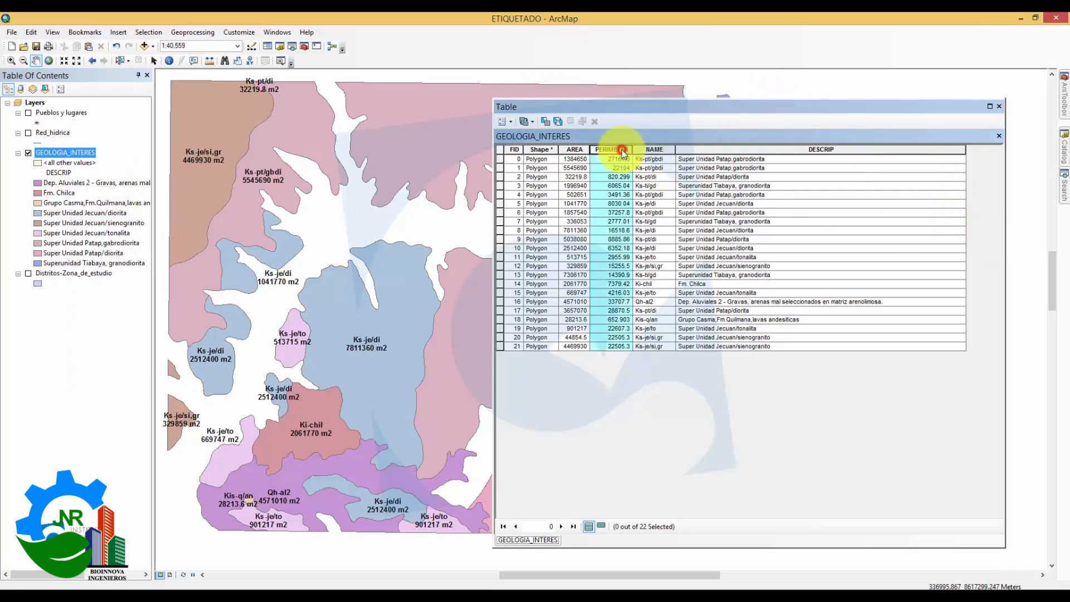
drag(631, 150, 660, 150)
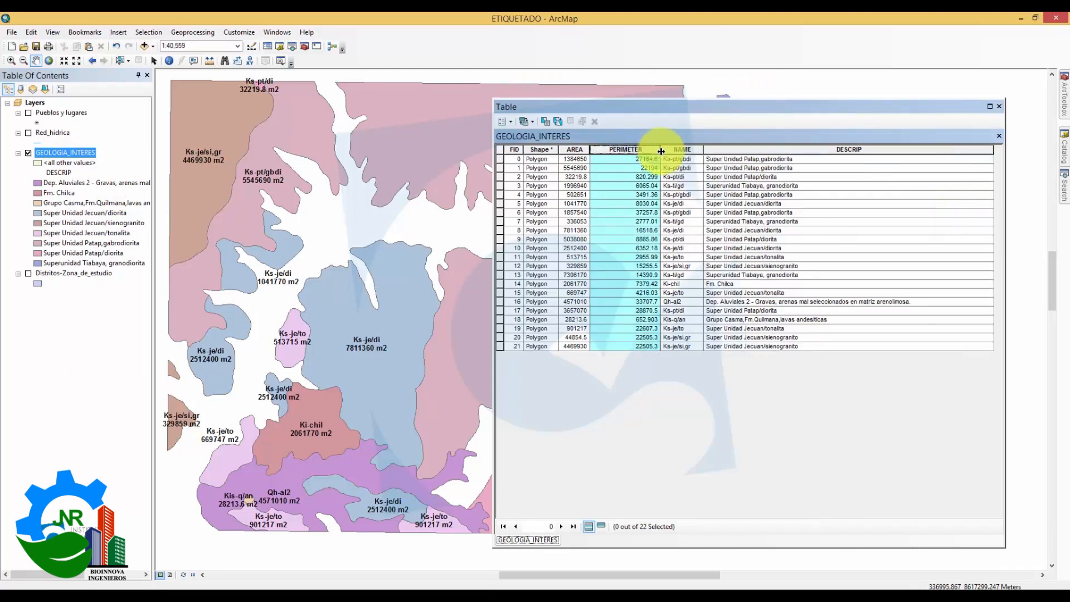
click(627, 158)
click(637, 212)
click(643, 292)
click(647, 195)
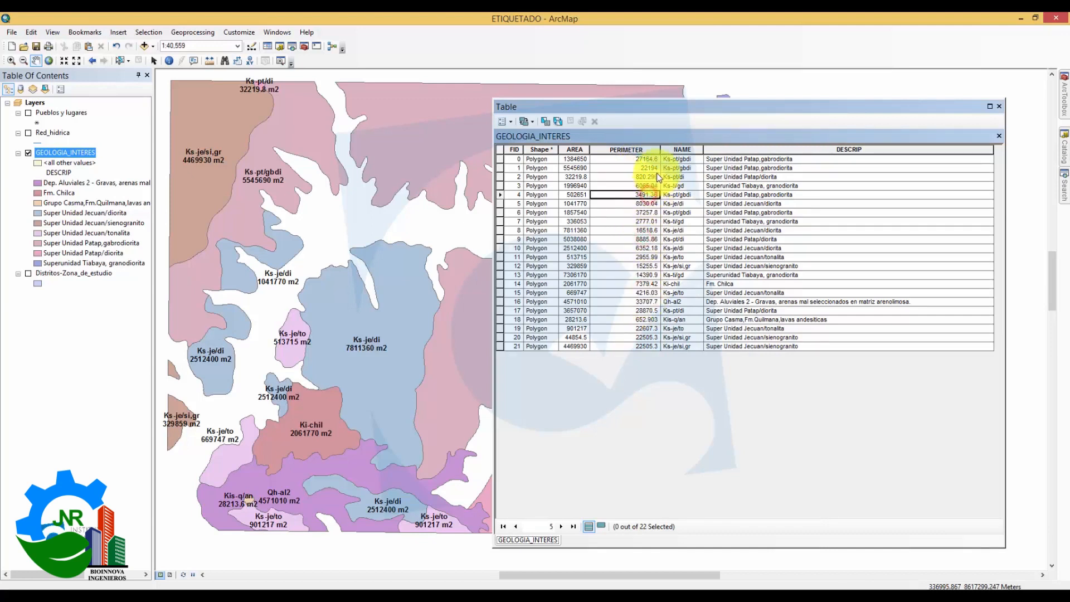
click(617, 204)
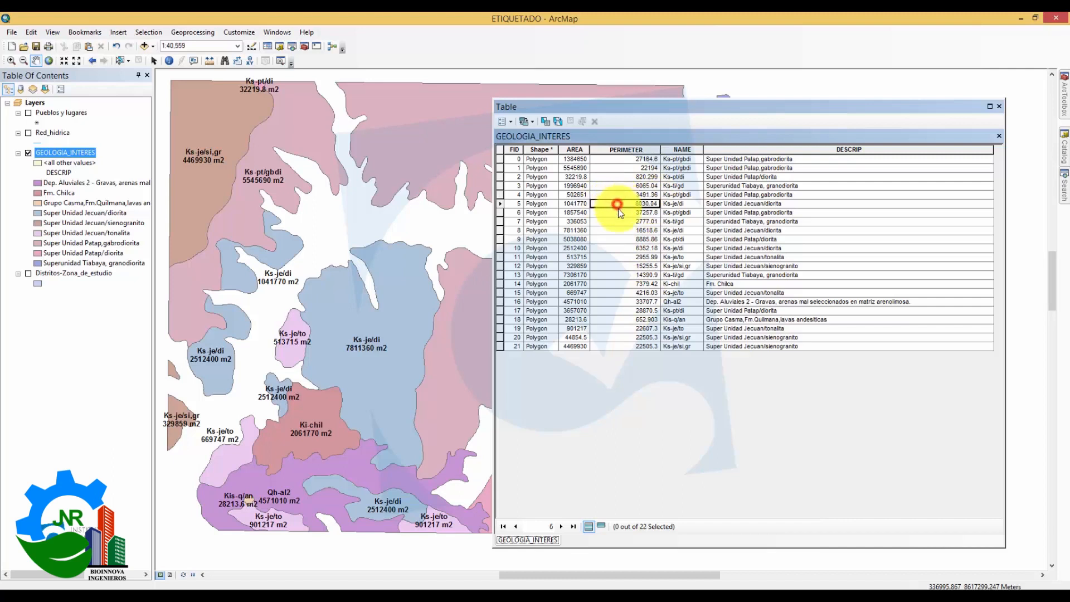
click(627, 215)
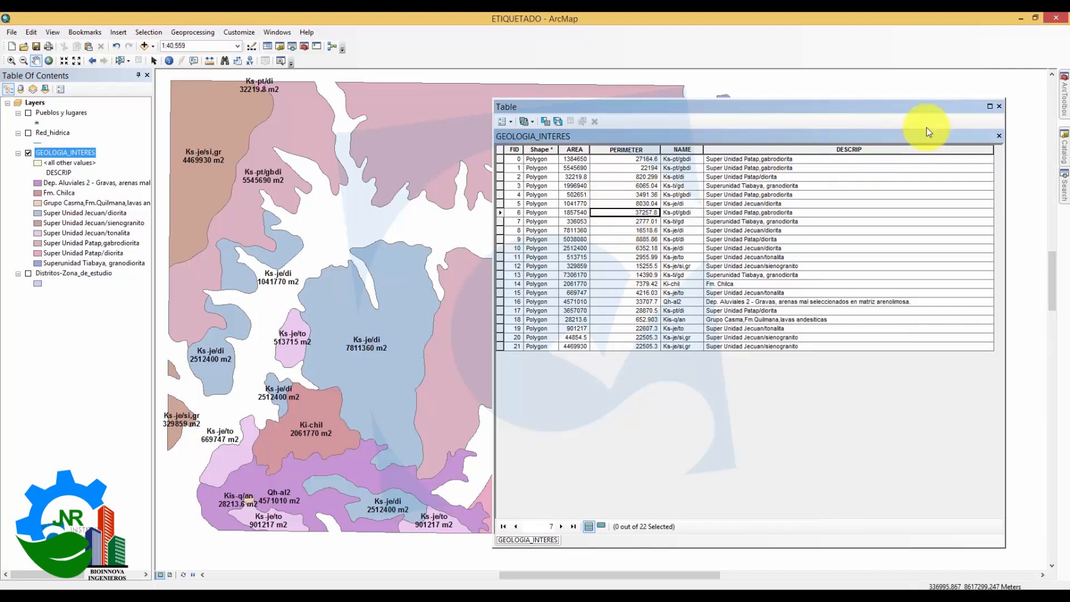
click(999, 107)
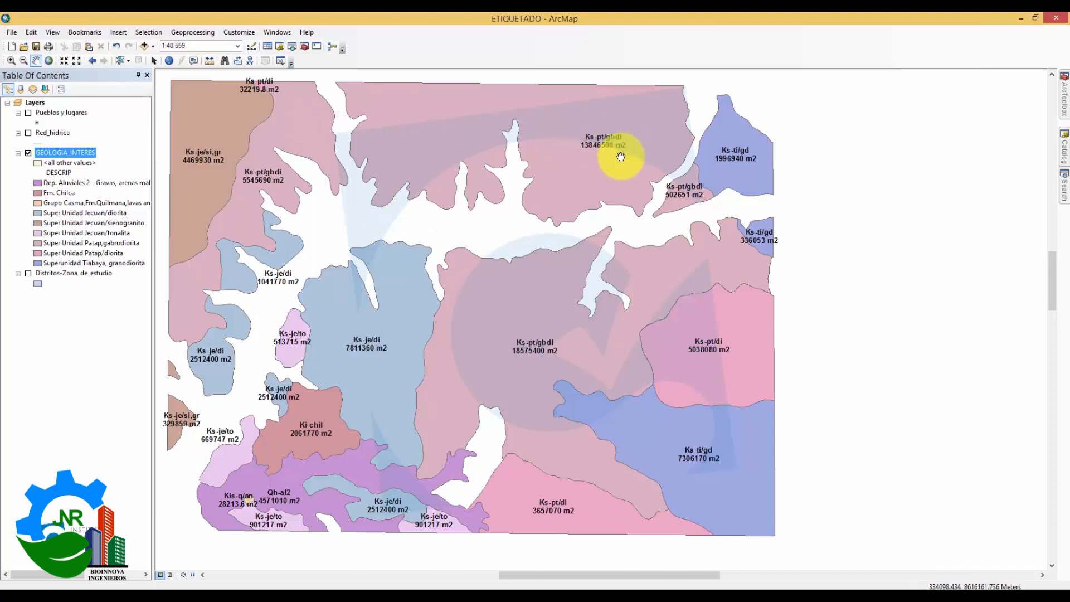
Step: Open the GEOLOGIA_INTERES label expression from the layer properties and delete its existing content
right_click(77, 152)
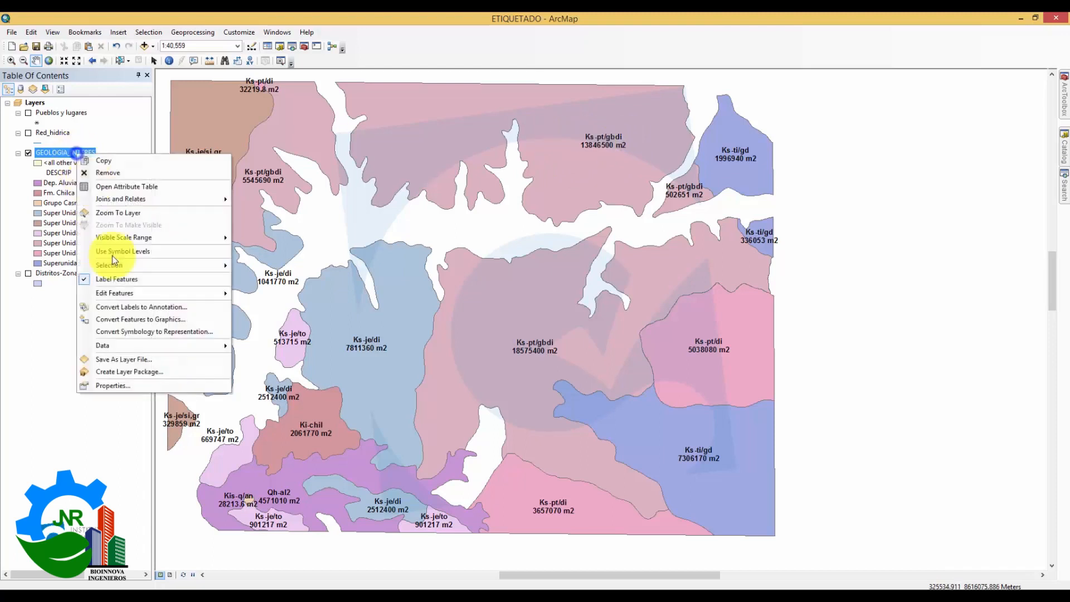
click(125, 385)
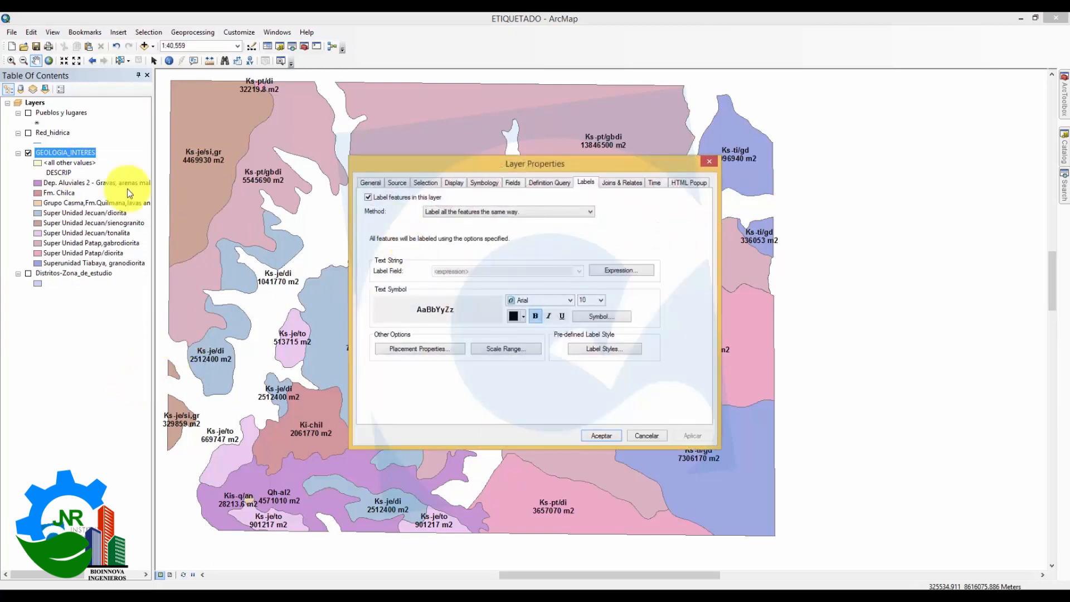
click(622, 276)
drag(567, 155, 760, 169)
drag(748, 338, 631, 339)
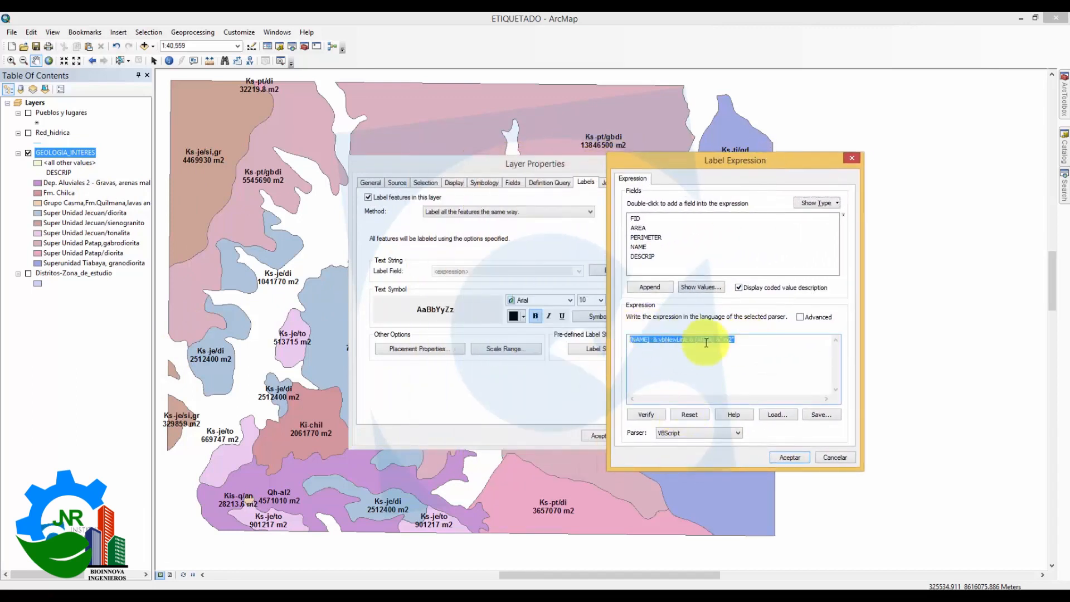
key(Delete)
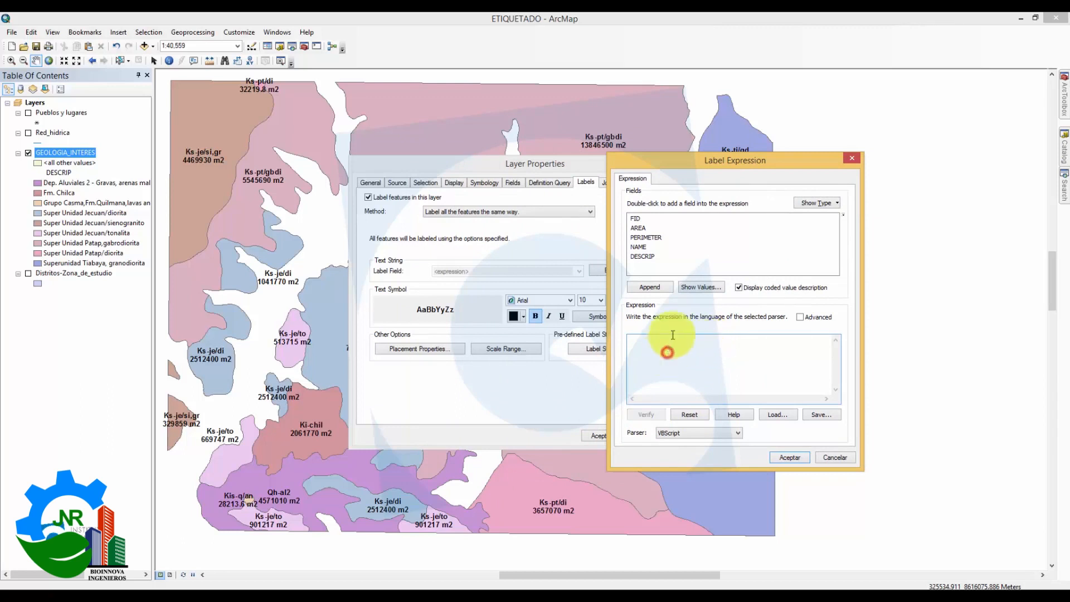
drag(730, 161, 856, 160)
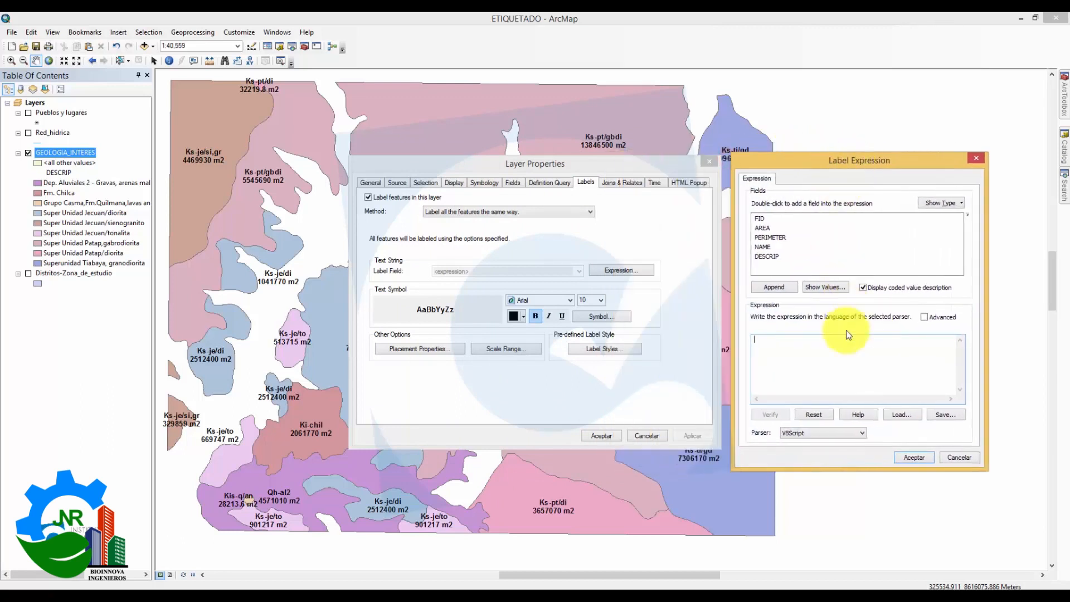
click(801, 350)
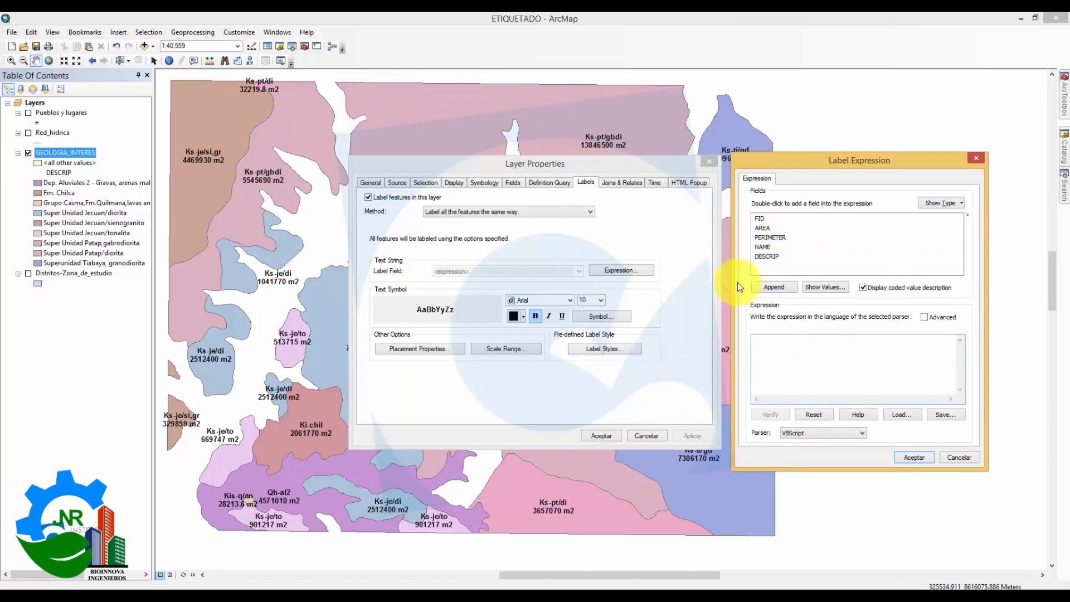
click(763, 345)
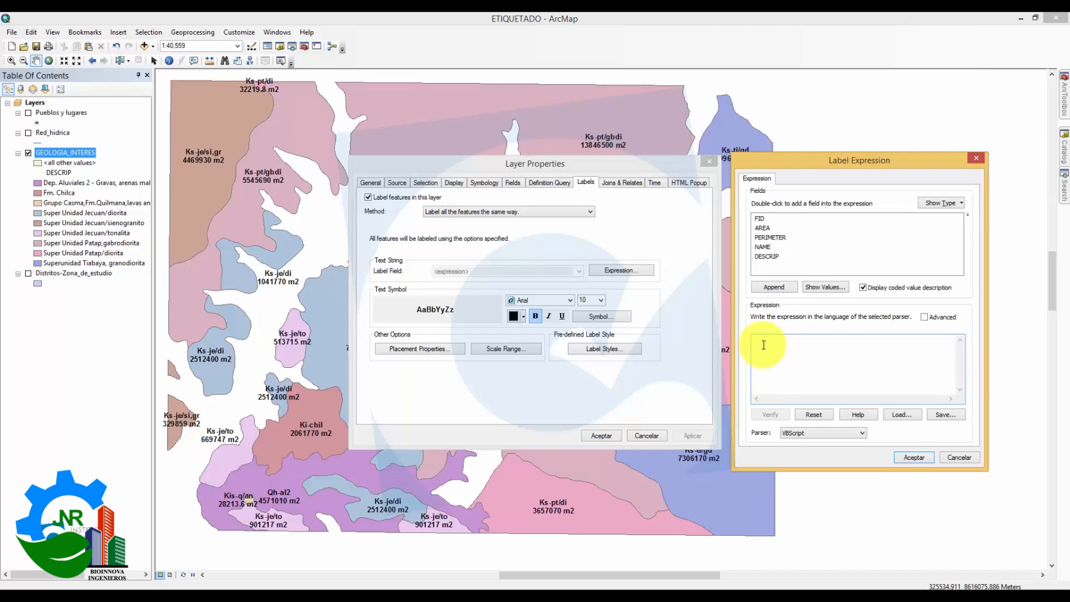
Step: Paste the all-caps template "<ACP>" & [LABELFIELD] & "</ACP>" into the expression and replace [LABELFIELD] with the NAME field
right_click(771, 346)
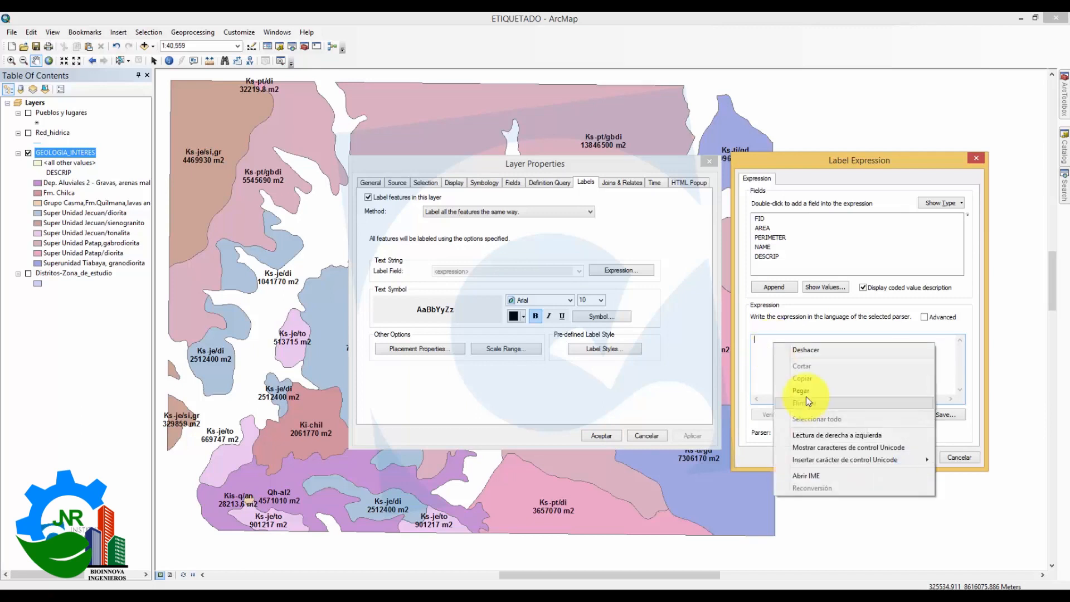
click(805, 394)
drag(875, 338, 748, 331)
click(824, 375)
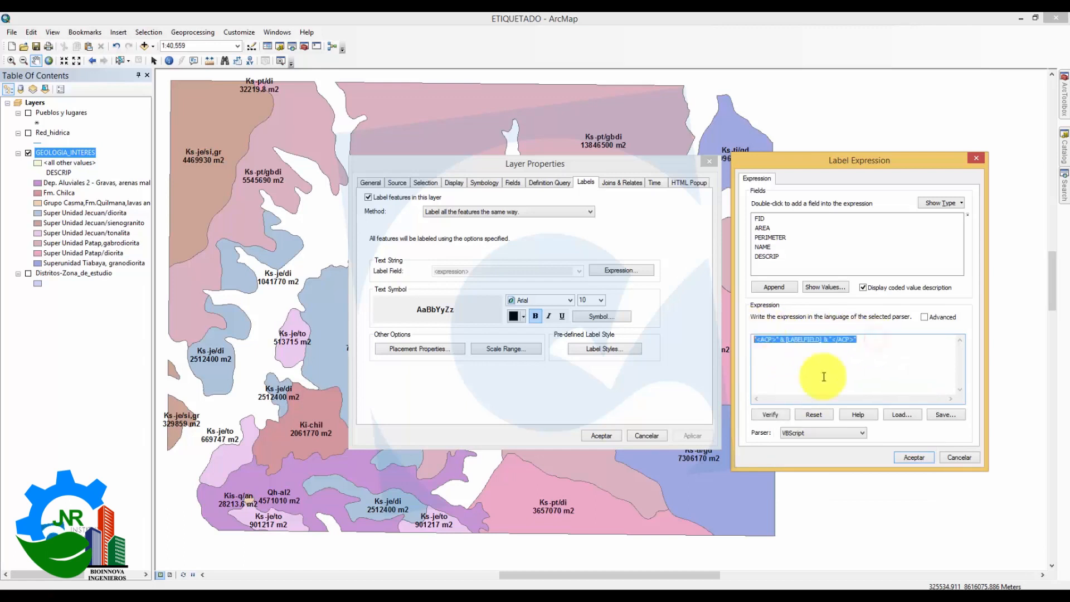
click(823, 341)
drag(824, 341, 774, 337)
key(Delete)
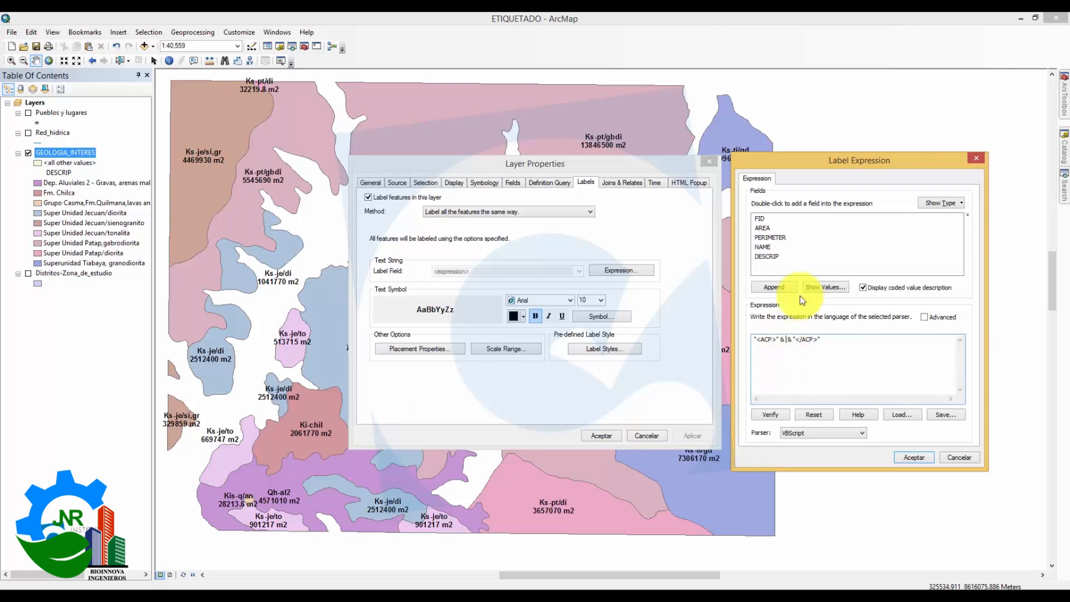
double_click(761, 246)
click(855, 344)
click(888, 352)
drag(842, 338, 760, 340)
click(876, 338)
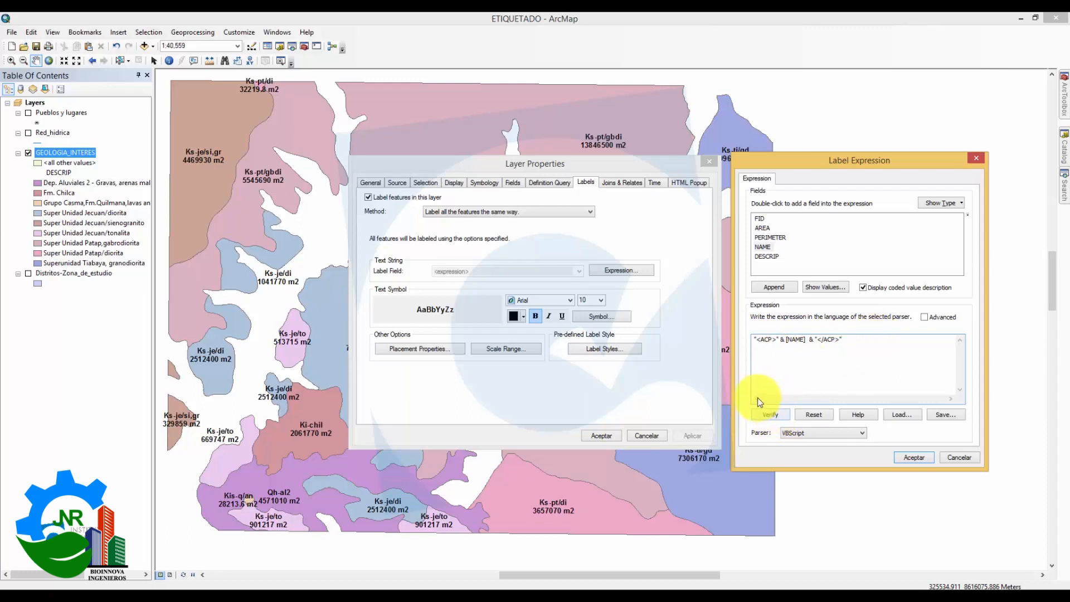
Step: Verify the all-caps NAME expression, examine its sample label, and dismiss the verification
click(776, 417)
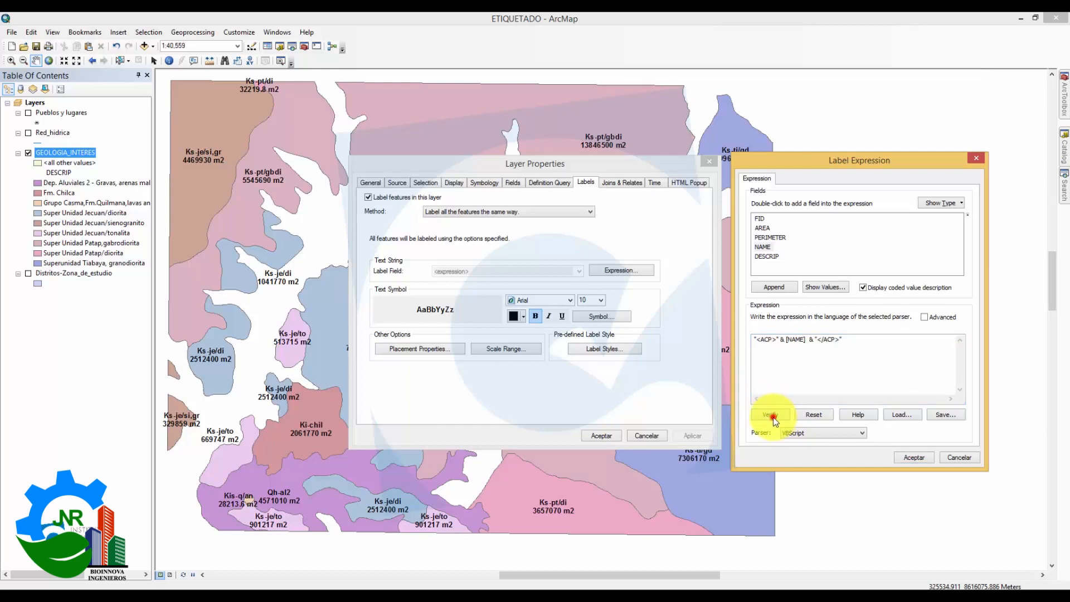
drag(892, 232, 606, 213)
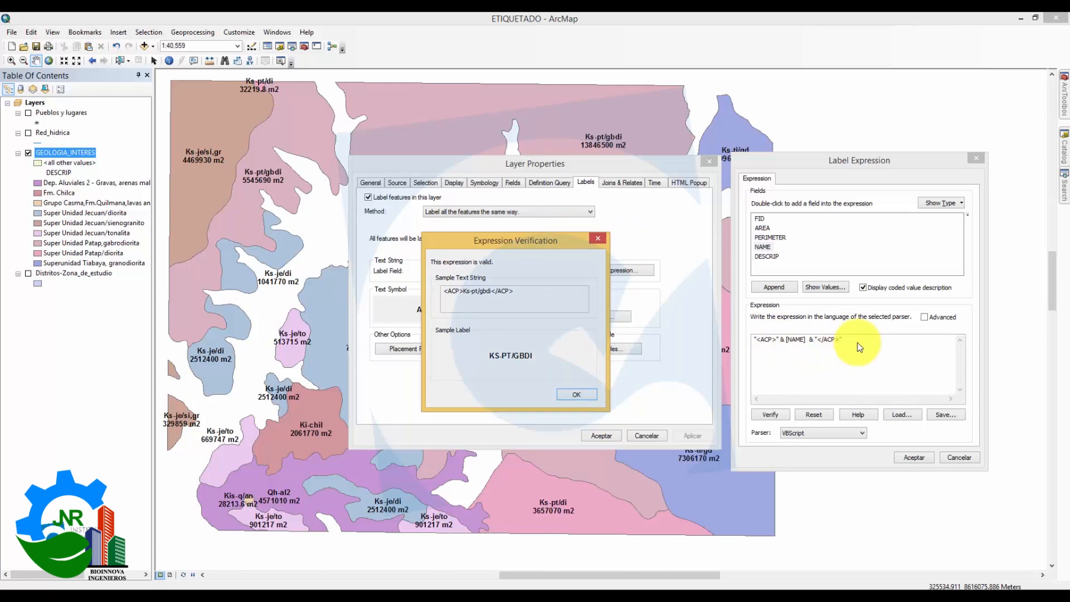
click(582, 397)
Step: Append &vbNewLine& after the closing "</ACP>" tag to add a line break to the label expression
click(865, 342)
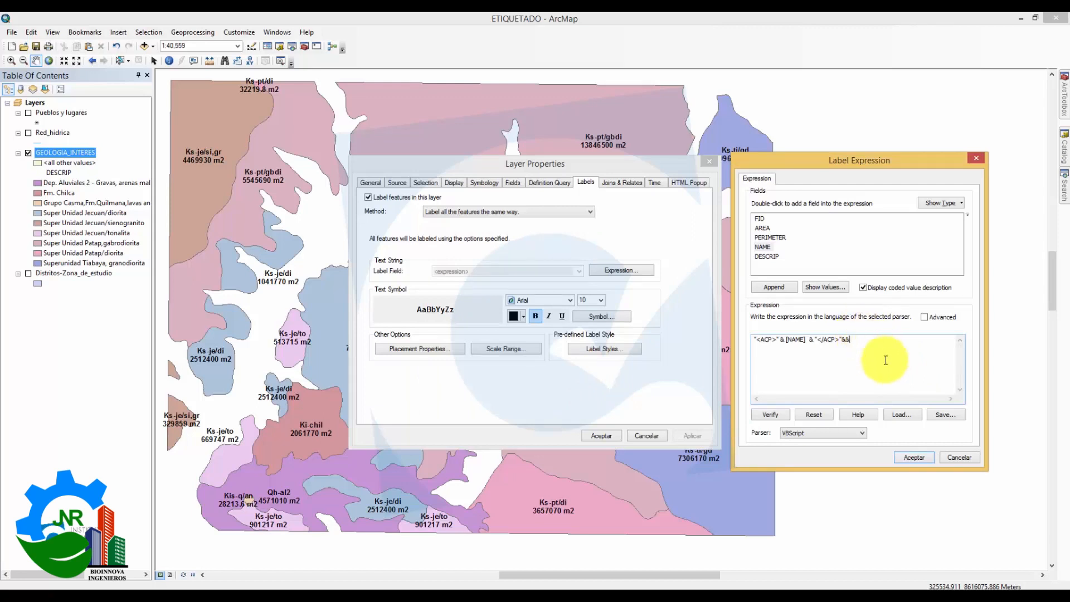
click(846, 339)
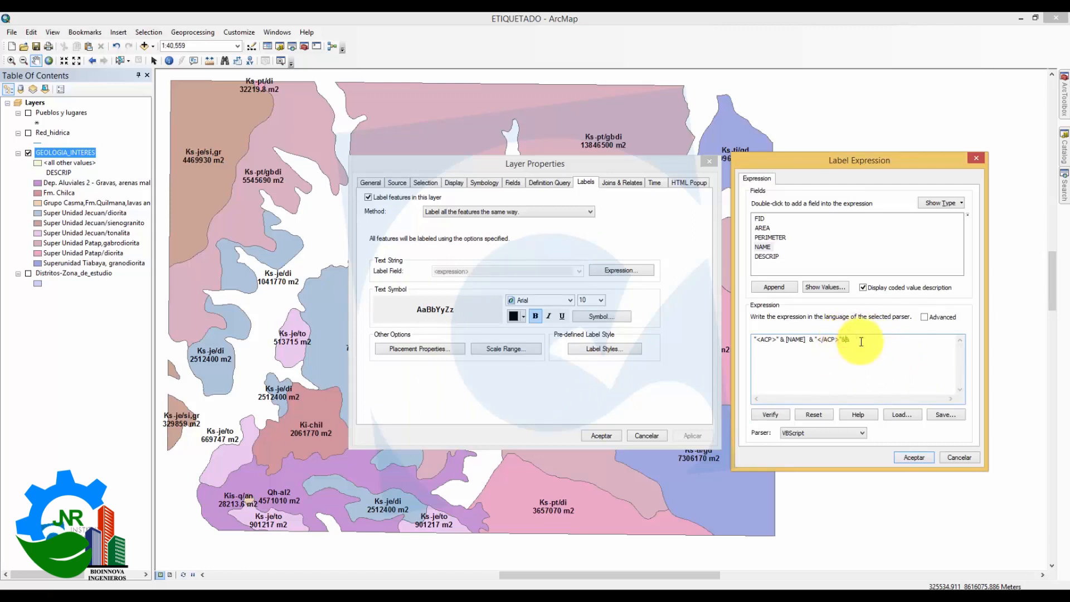
text(vbNewLine&)
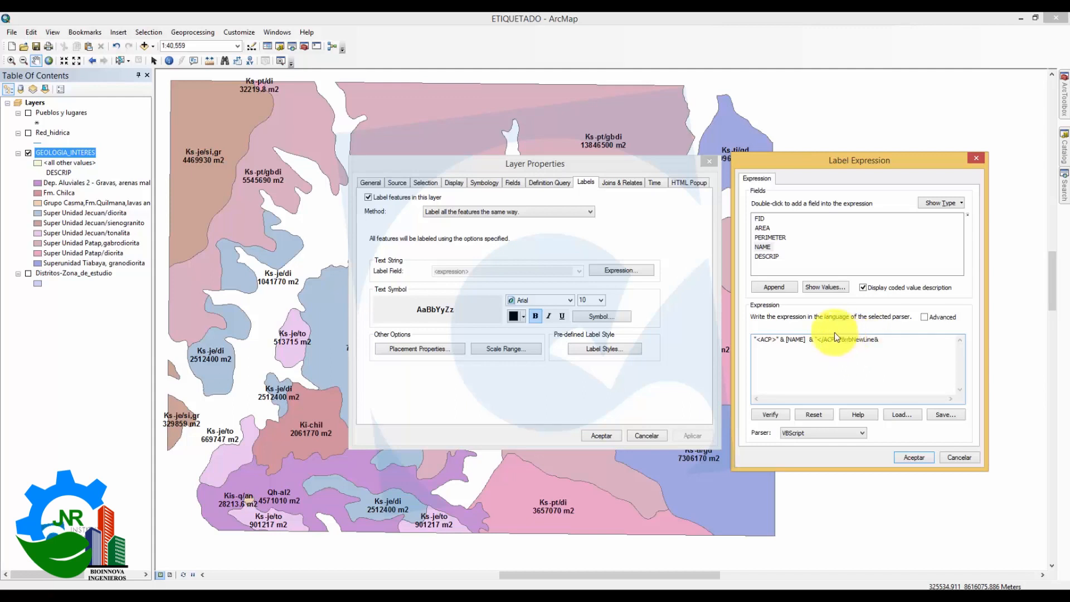
drag(806, 342, 786, 342)
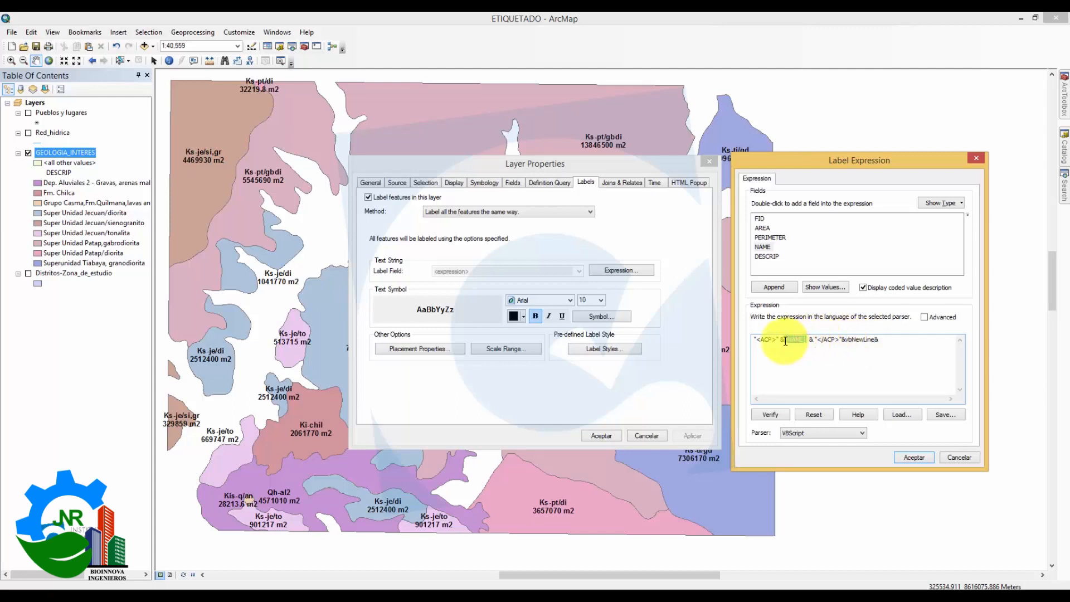
click(808, 341)
text(&)
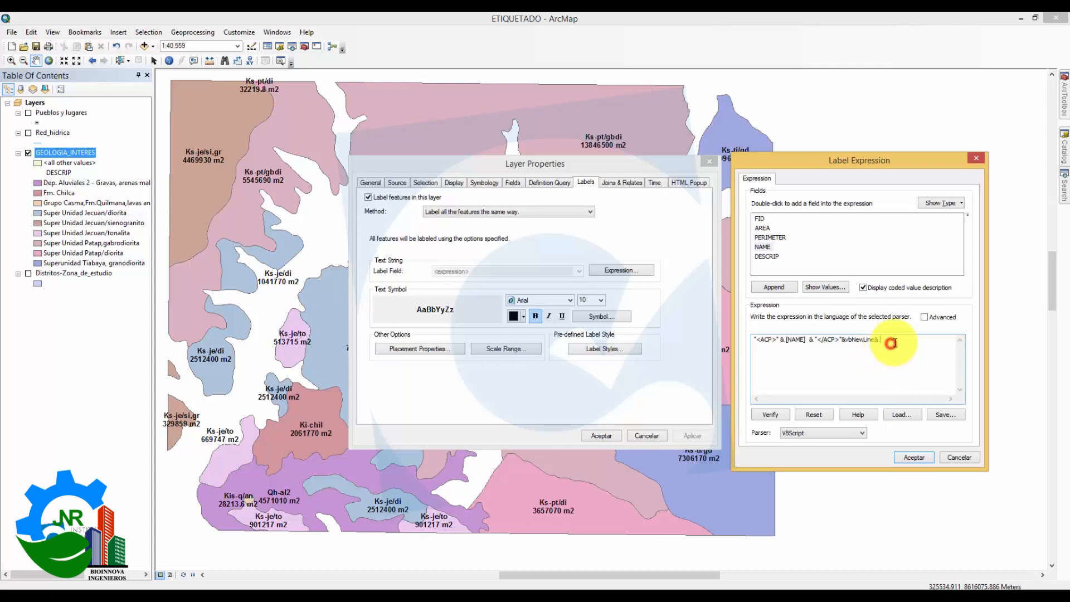
Step: Add Round ([AREA], 1) at the end of the label expression, after the line break
text(Round ([AREA], 1))
click(842, 340)
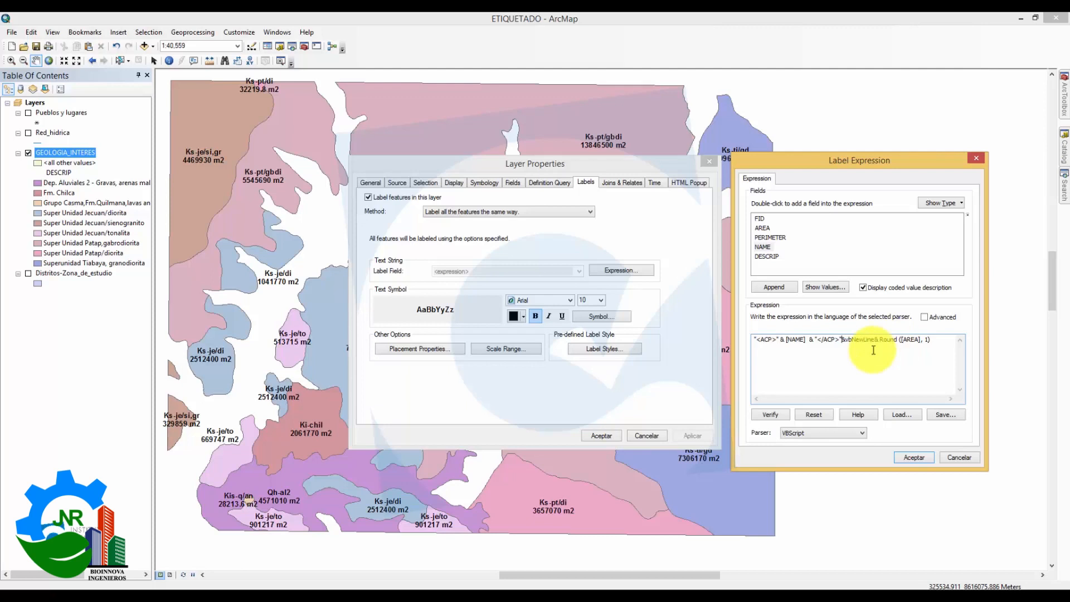
key(BackSpace)
click(942, 341)
drag(930, 340, 840, 340)
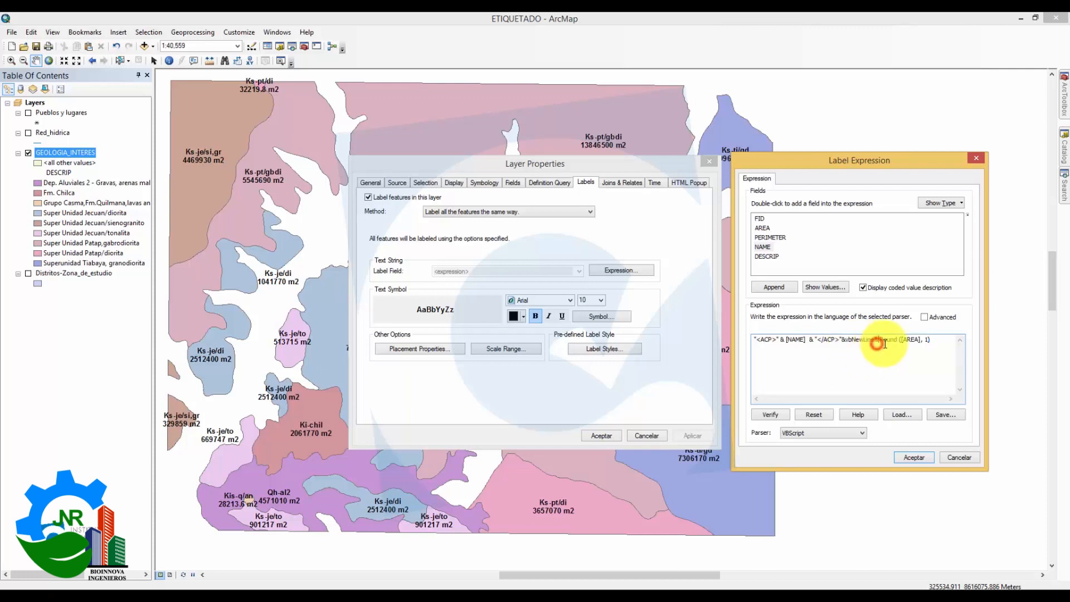
Step: Remove everything before the Round function and replace its AREA field with PERIMETER, giving Round ( [PERIMETER] , 1)
drag(878, 340, 754, 340)
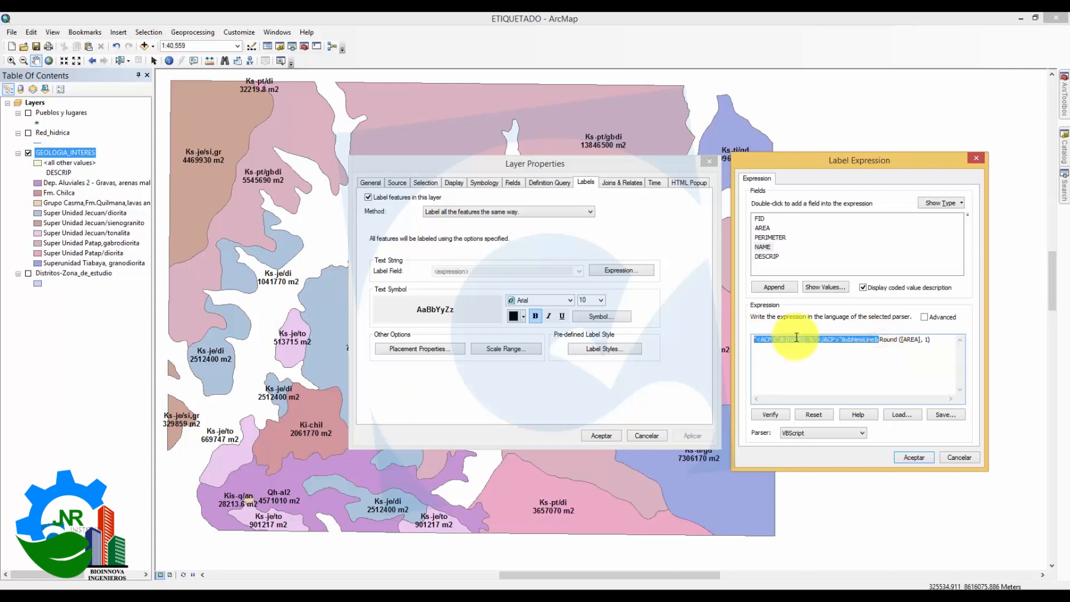
key(Delete)
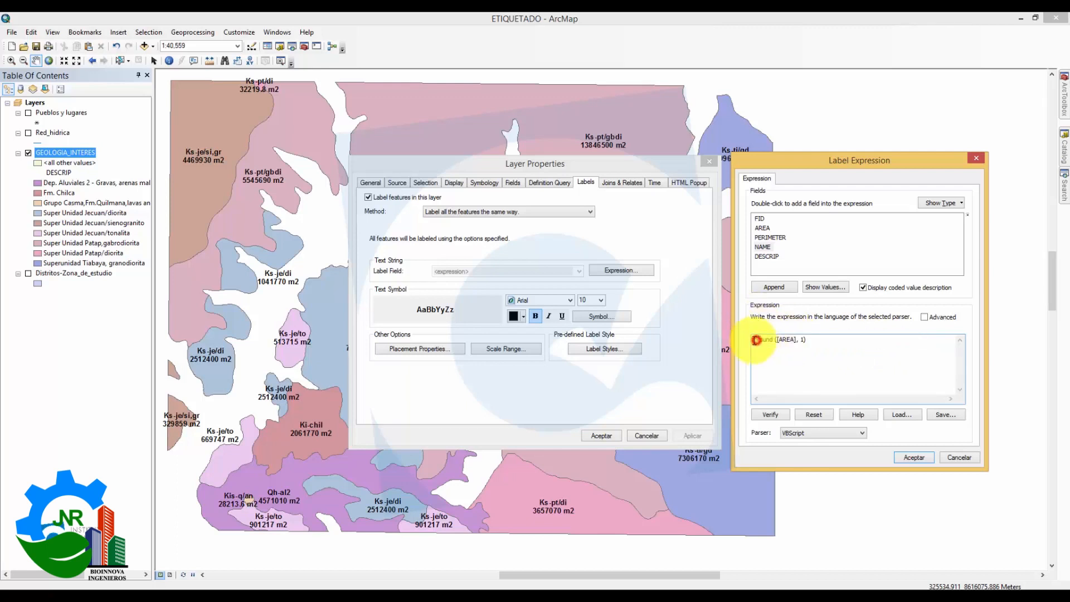
drag(794, 340, 777, 340)
key(Delete)
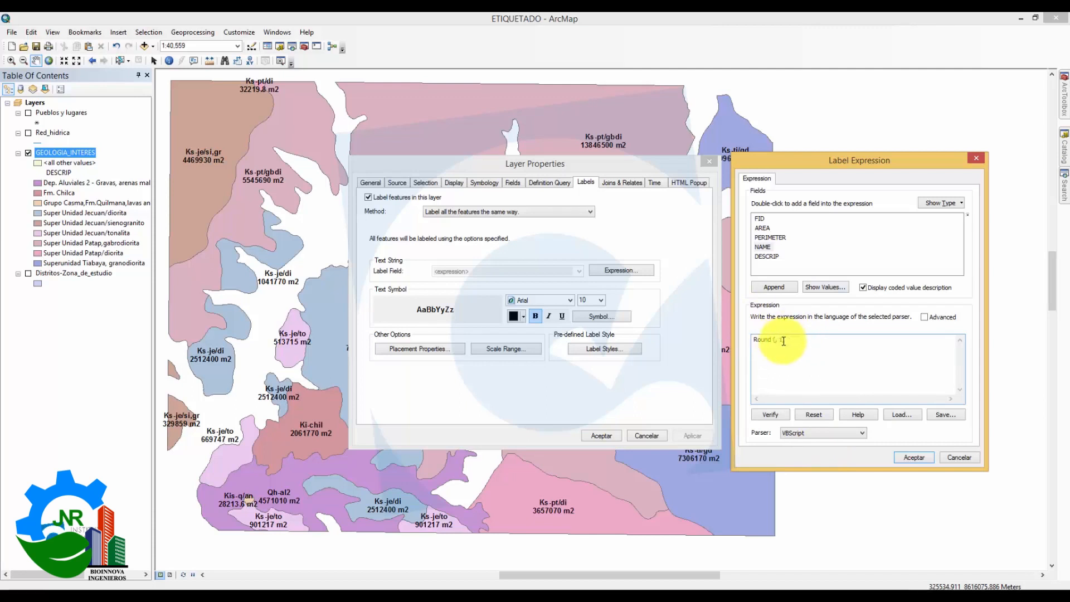
text(,)
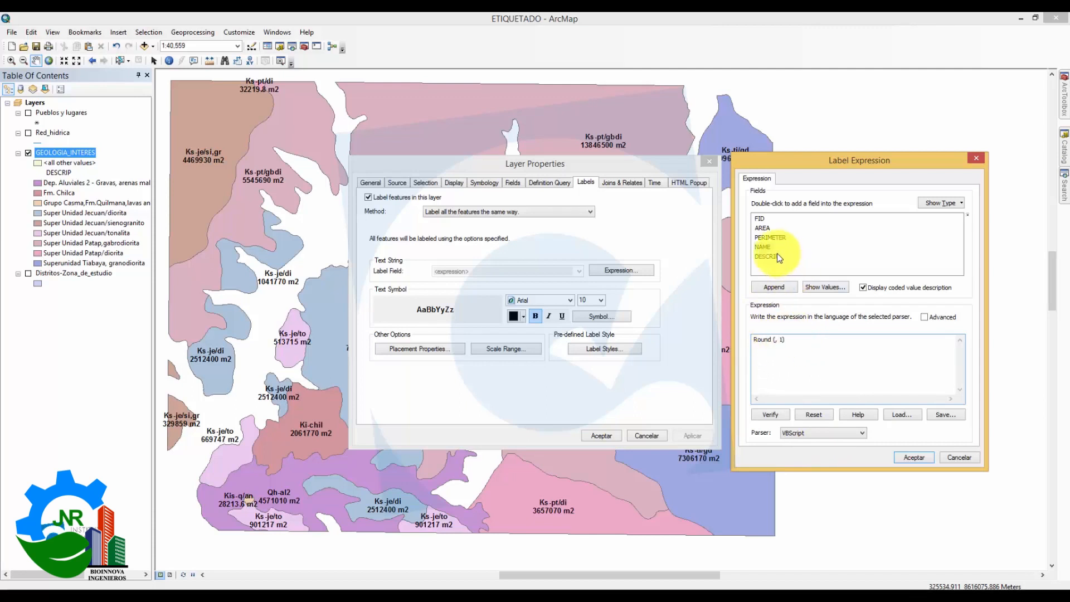
click(770, 238)
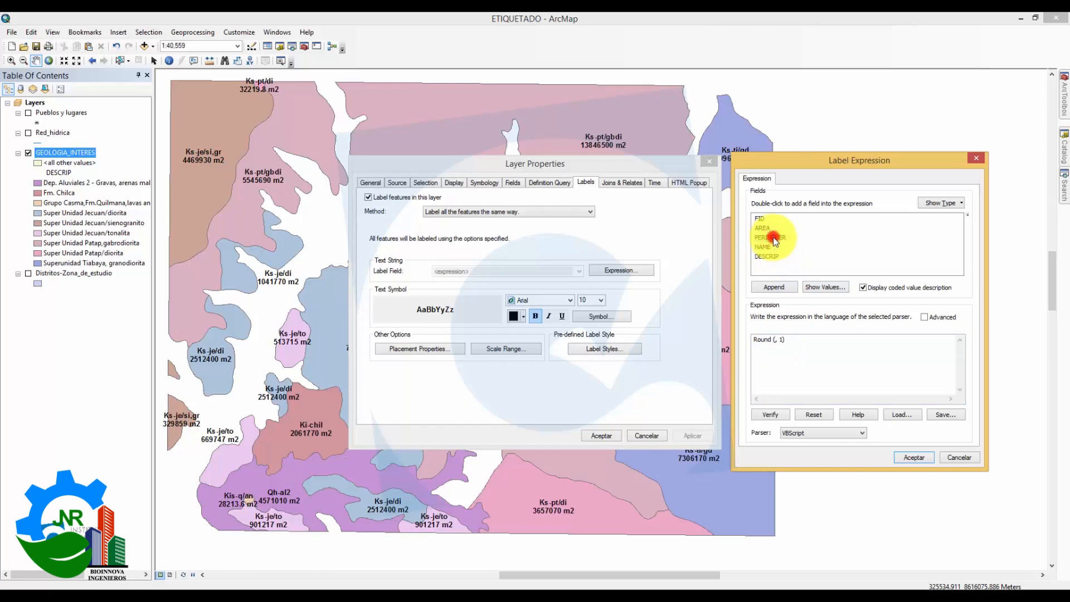
double_click(773, 237)
click(829, 340)
Step: Verify the rounded PERIMETER expression, examine its sample label, and dismiss the verification
click(778, 413)
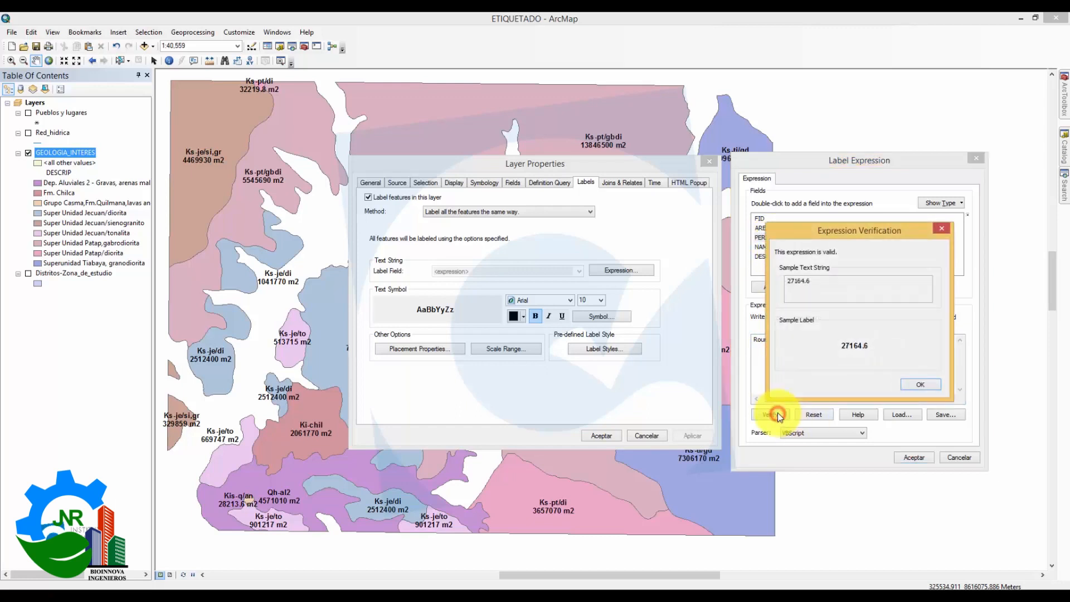
drag(886, 230, 540, 170)
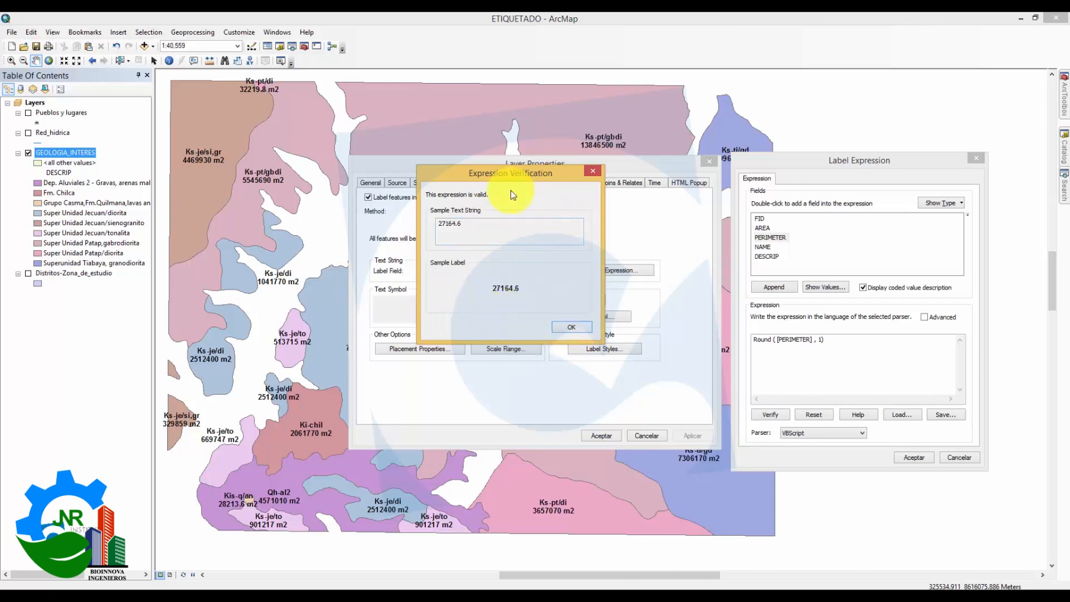
click(575, 328)
Step: Insert "<ACP>" & [NAME] & "</ACP>"&vbNewLine& before the Round function and verify the combined expression
drag(848, 341, 753, 340)
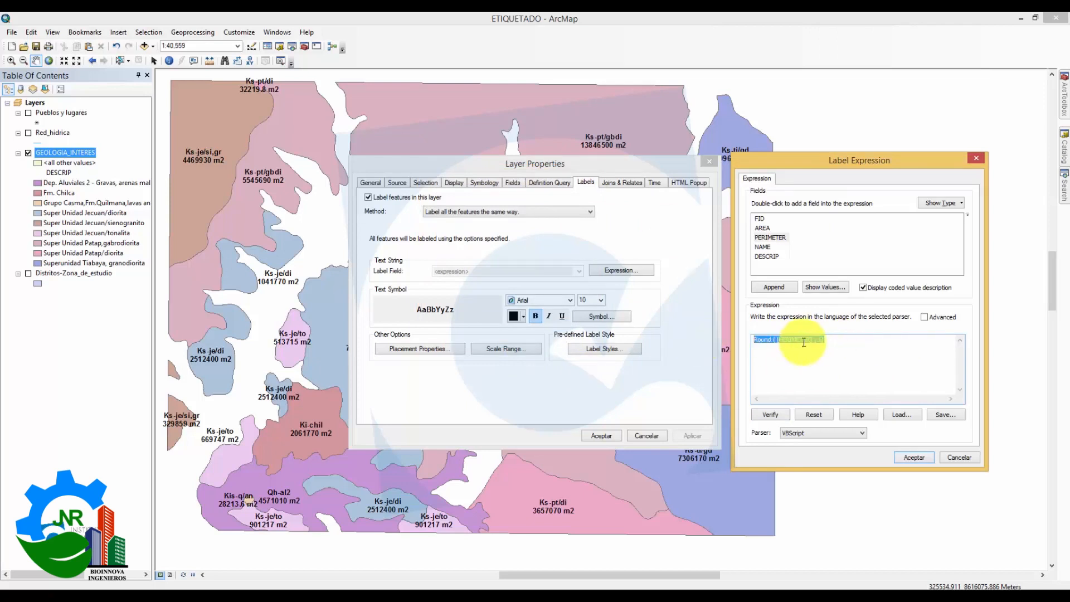
click(755, 339)
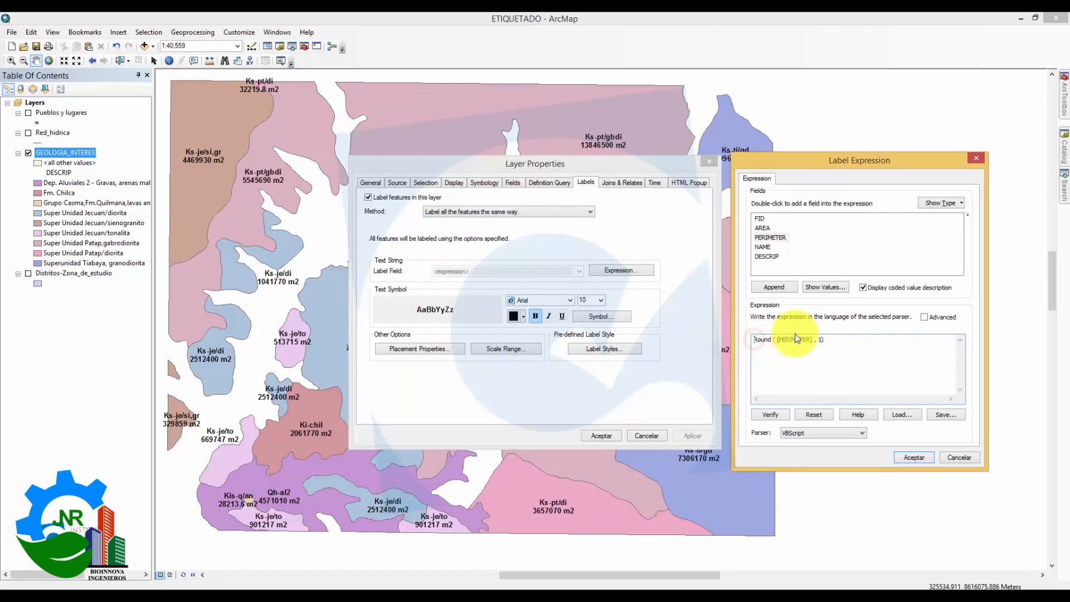
text("<ACP>" & [NAME]  & "</ACP>"&vbNewLine&)
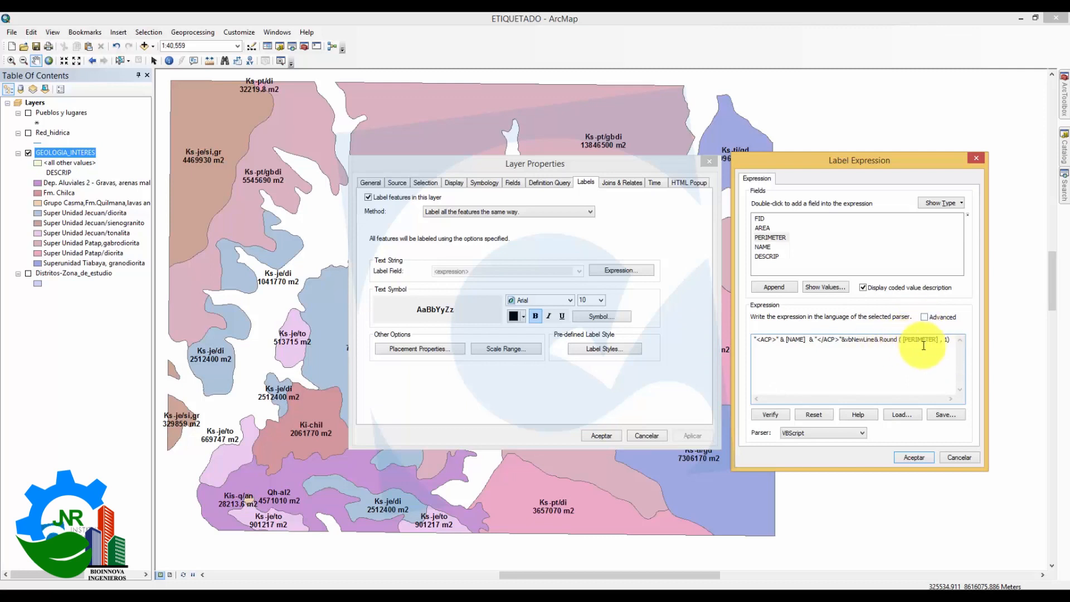
drag(953, 341, 753, 339)
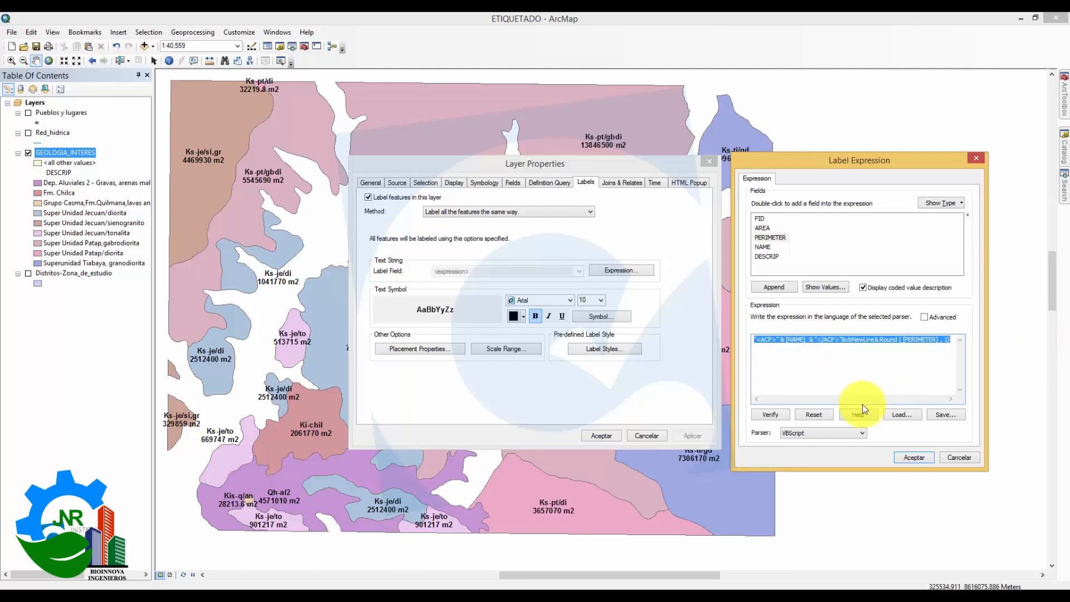
click(782, 415)
drag(858, 233, 539, 233)
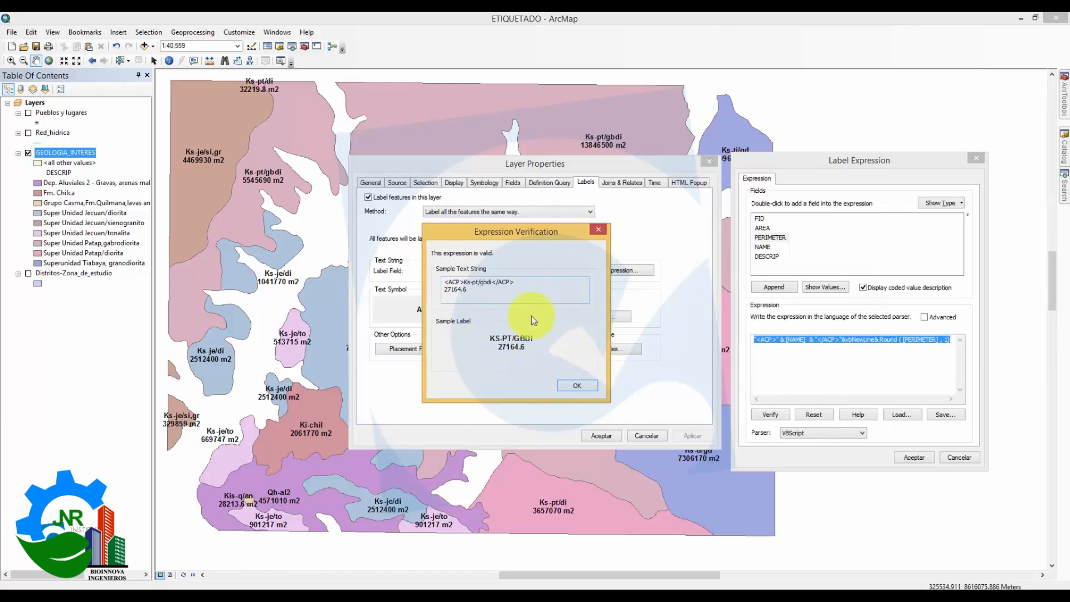
click(582, 388)
Step: Accept the combined NAME and PERIMETER expression, apply it to the layer, and close the layer properties
click(919, 457)
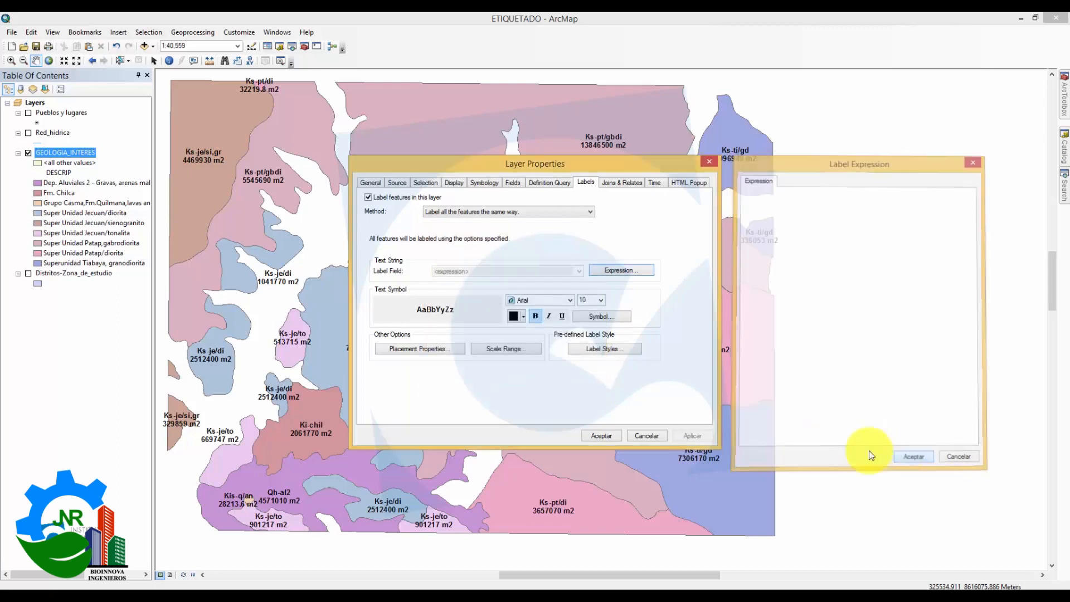
click(693, 435)
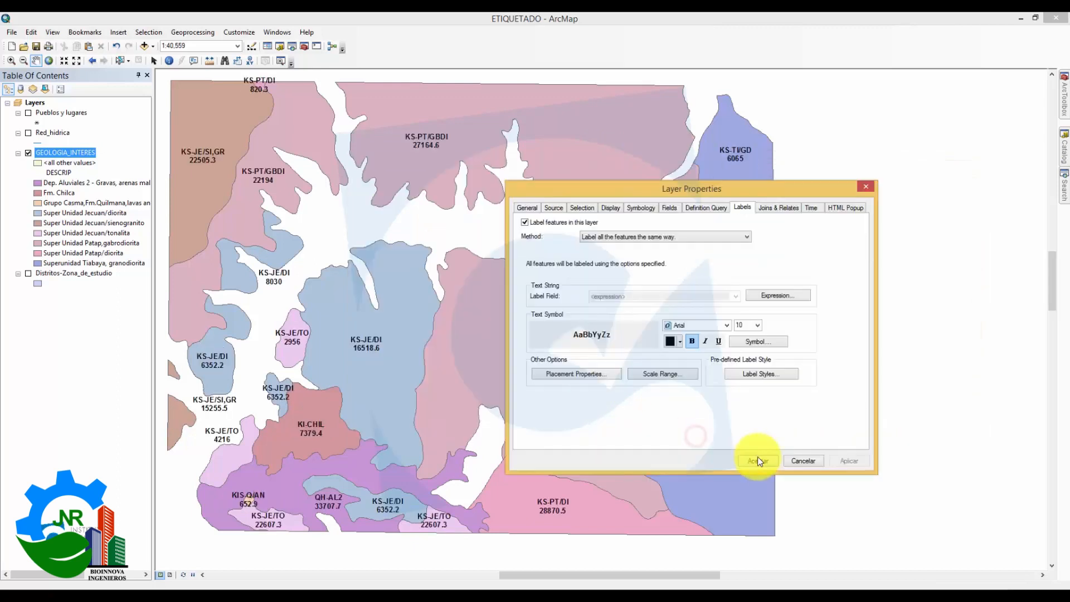
click(758, 461)
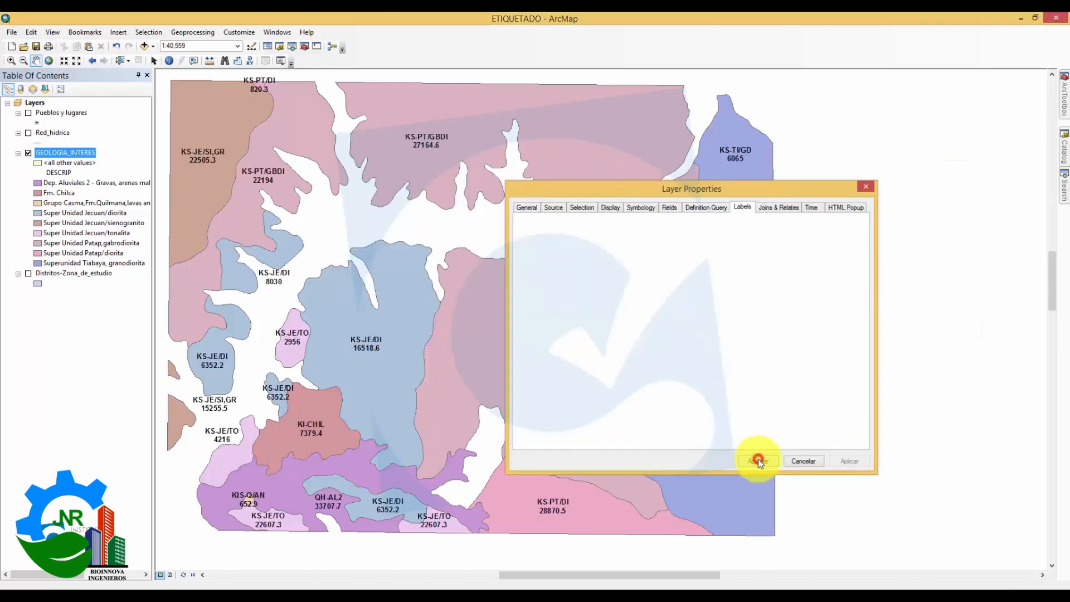
scroll(484, 363, down, 1)
scroll(484, 364, up, 1)
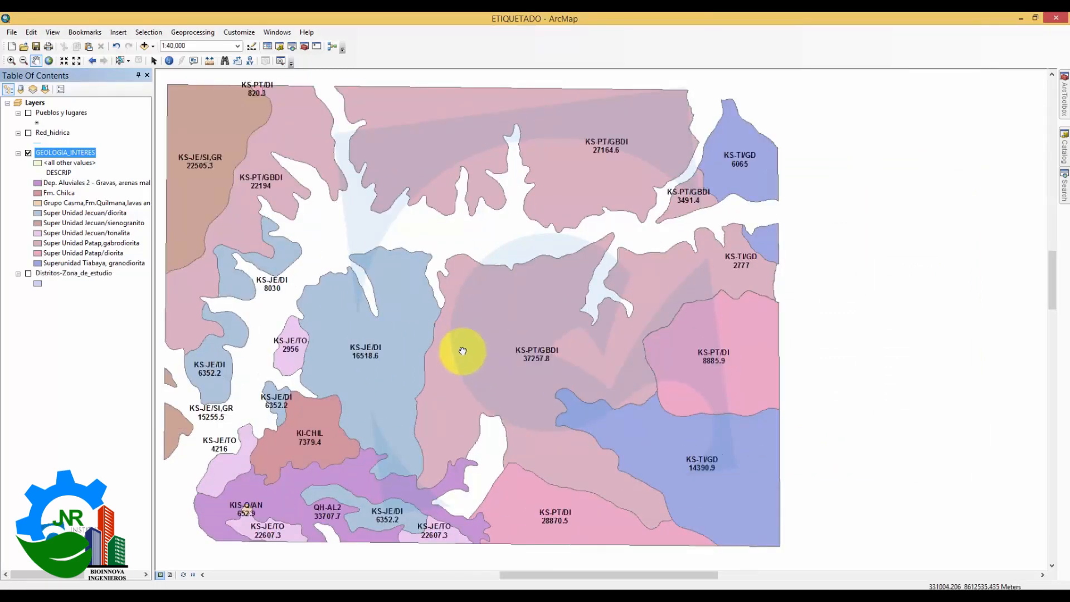
drag(461, 352, 469, 346)
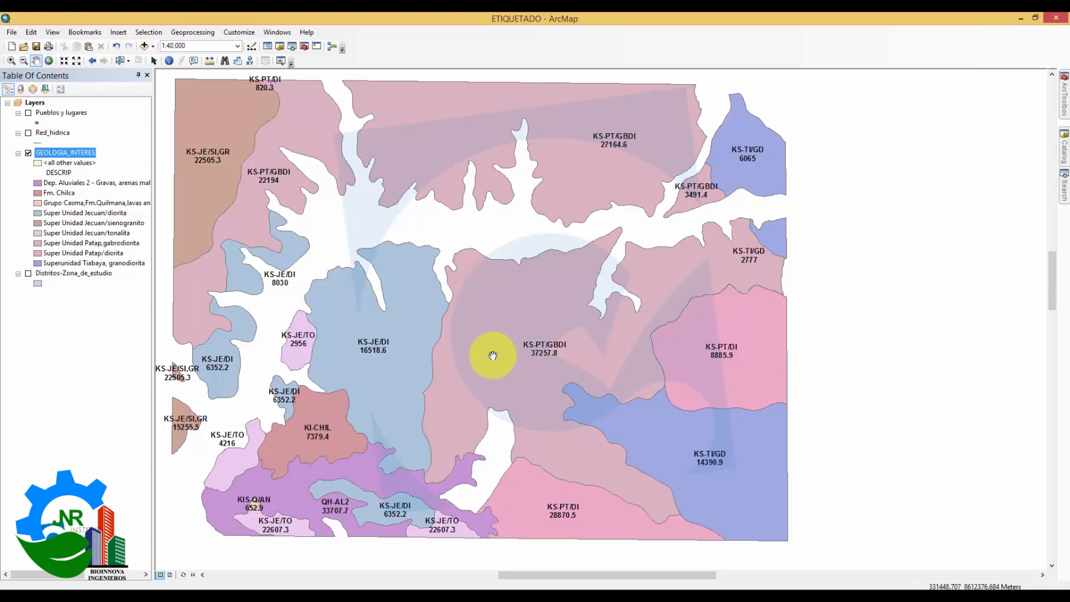
Step: Review the label expression and parser in the GEOLOGIA_INTERES layer properties, and close the dialogs without changing the expression
right_click(79, 152)
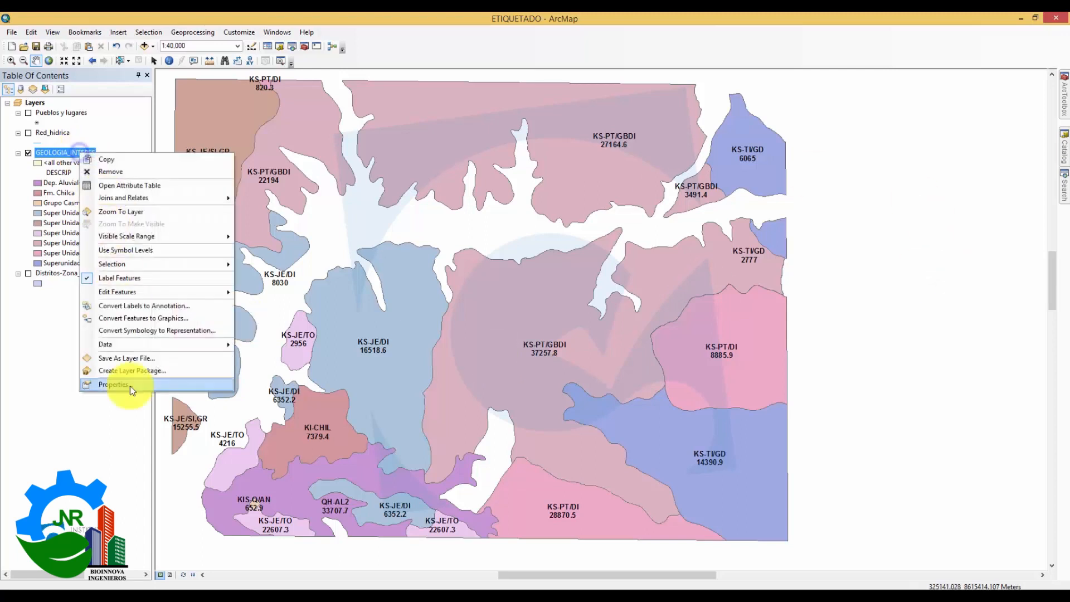
click(123, 384)
click(616, 271)
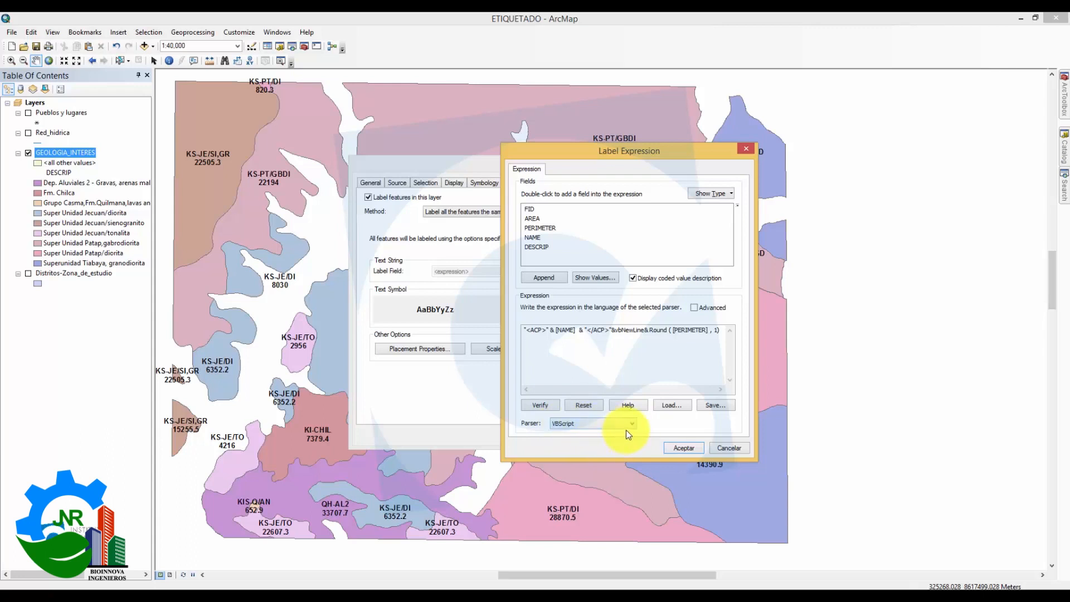
click(686, 448)
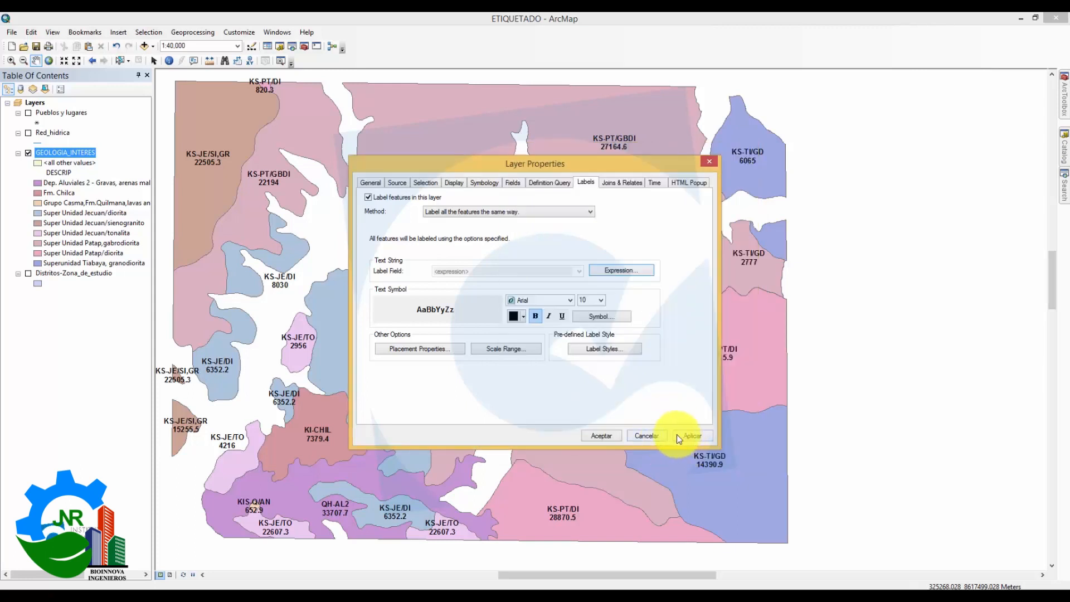
click(694, 435)
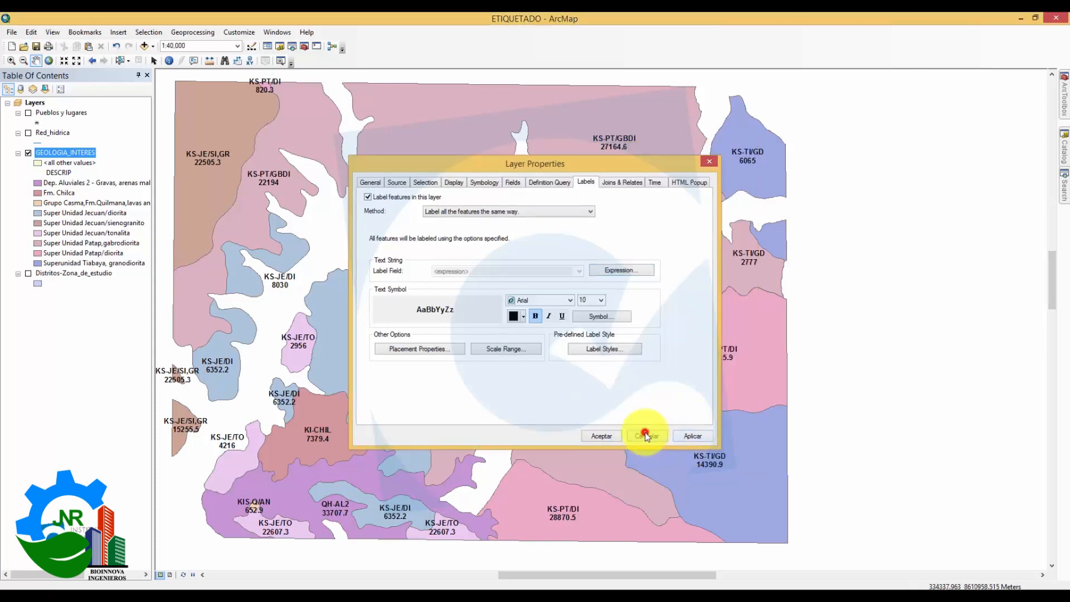
click(645, 432)
drag(464, 254, 458, 259)
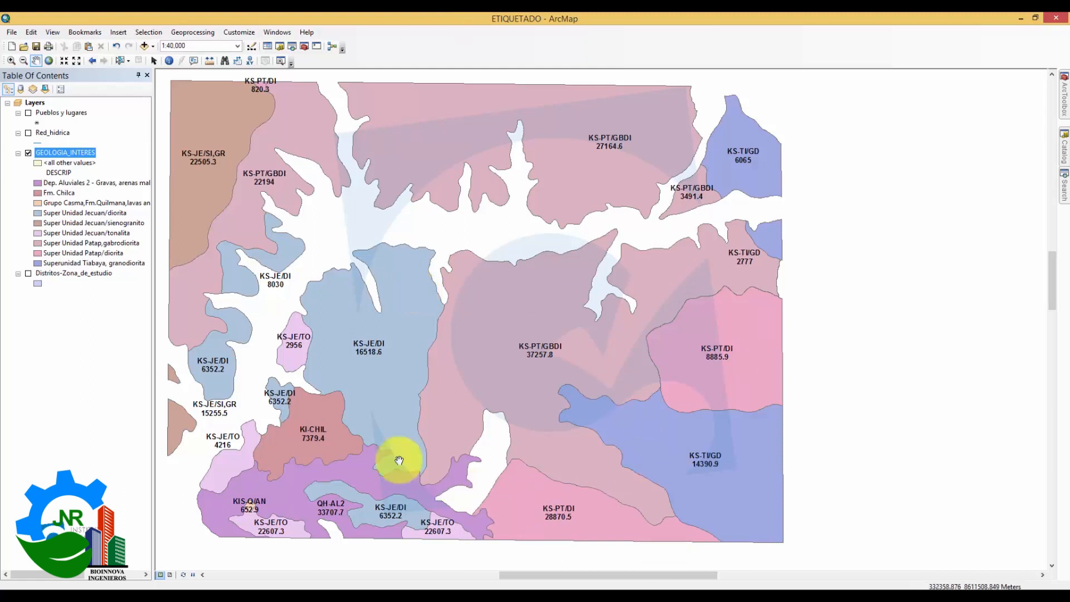
Step: Switch to the Chrome window with the "Generar expresiones de etiqueta" search and open the Desktop Help 10.0 result
mouse_move(201, 590)
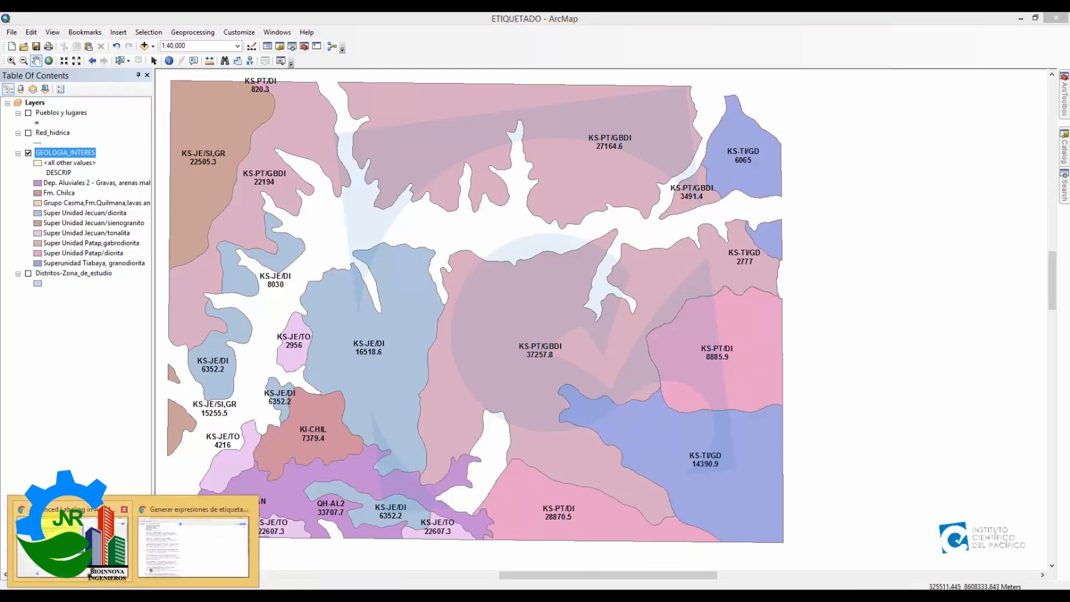
click(234, 536)
triple_click(239, 76)
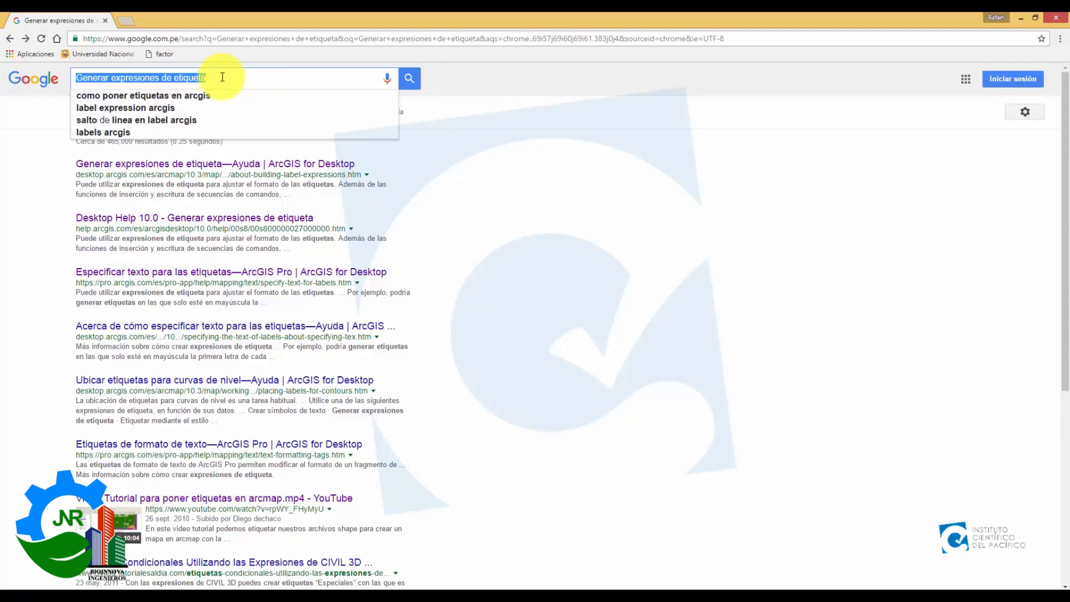
click(437, 187)
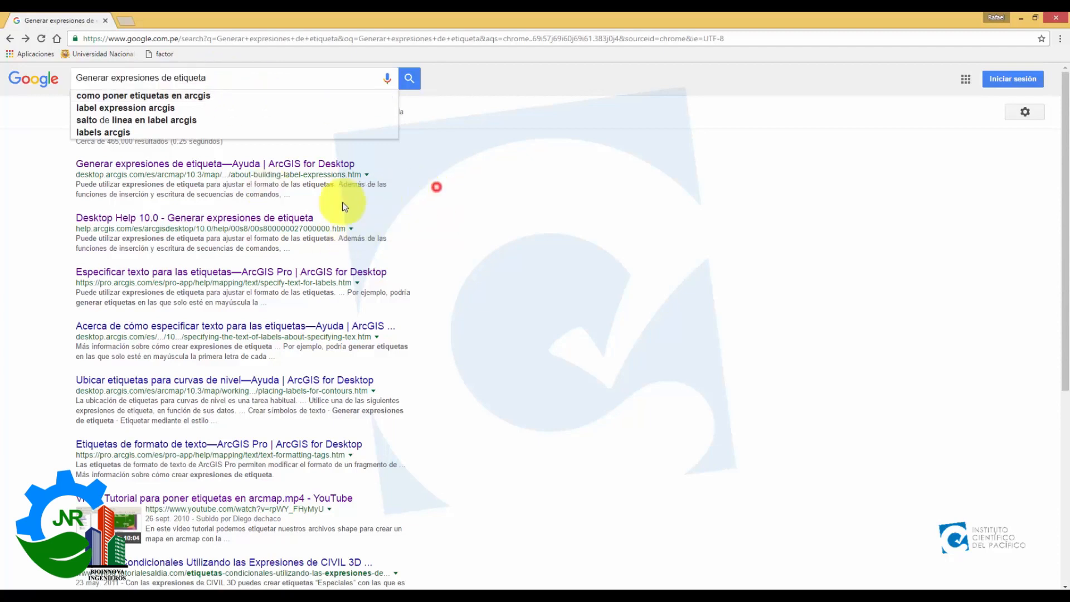
click(145, 222)
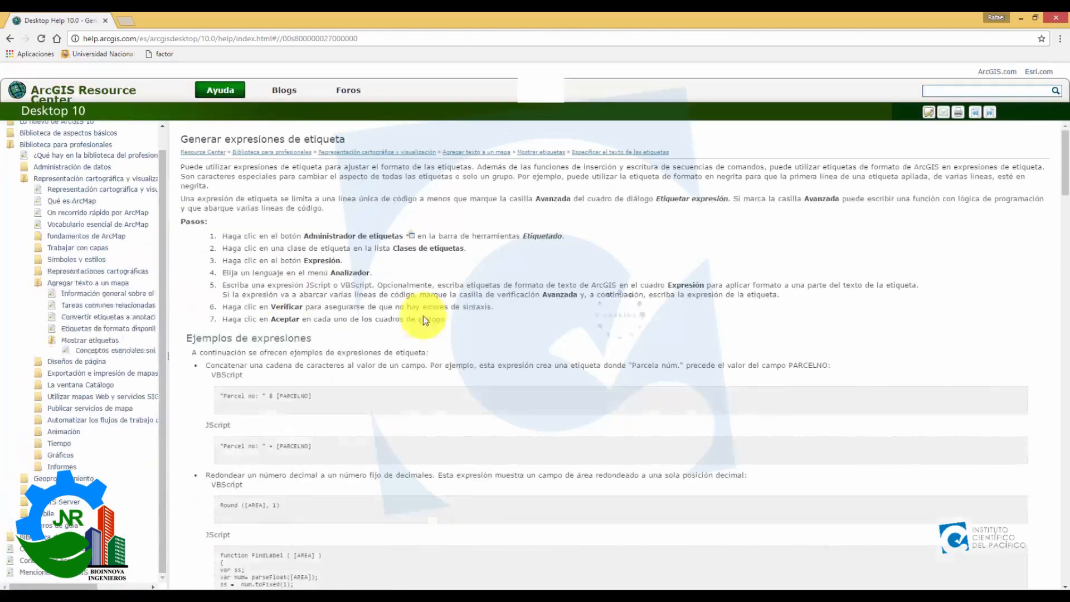
Step: Examine the VBScript and JScript label expression examples and the text formatting tags on the help page
scroll(464, 352, down, 2)
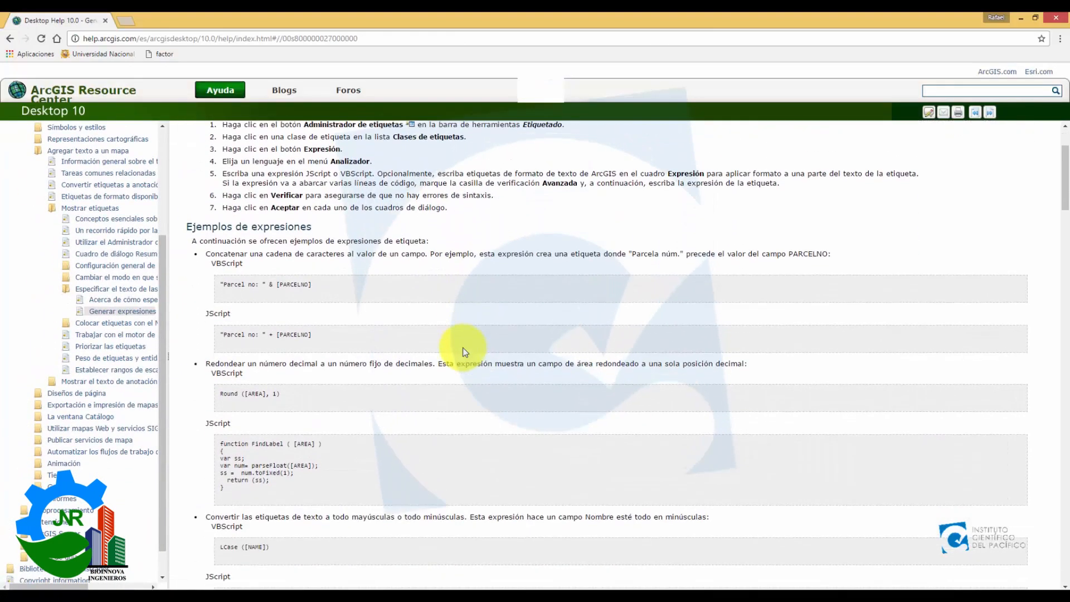
scroll(468, 349, down, 15)
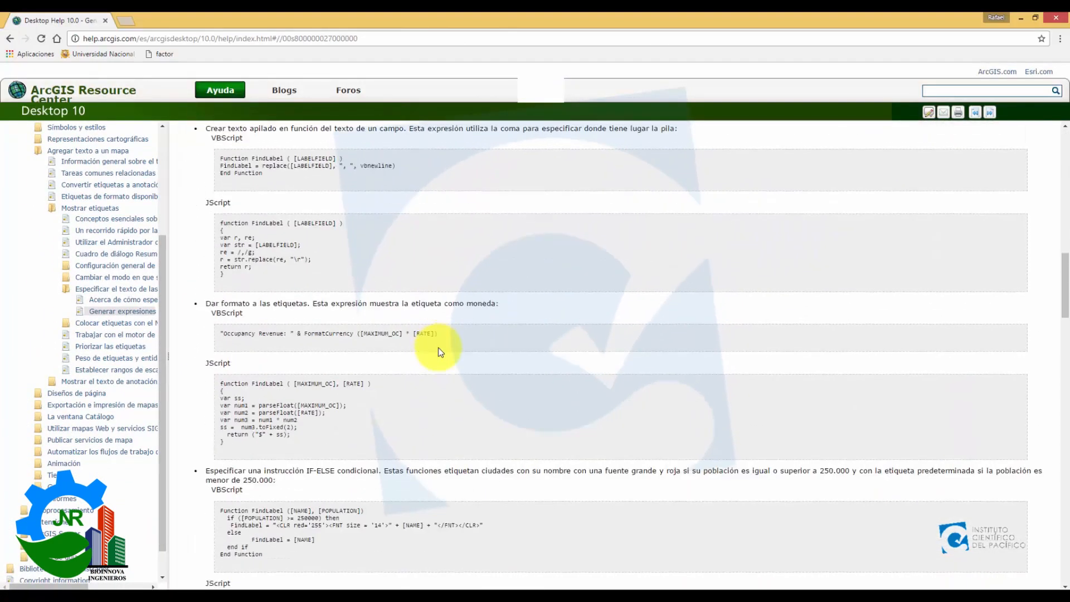
scroll(438, 347, down, 7)
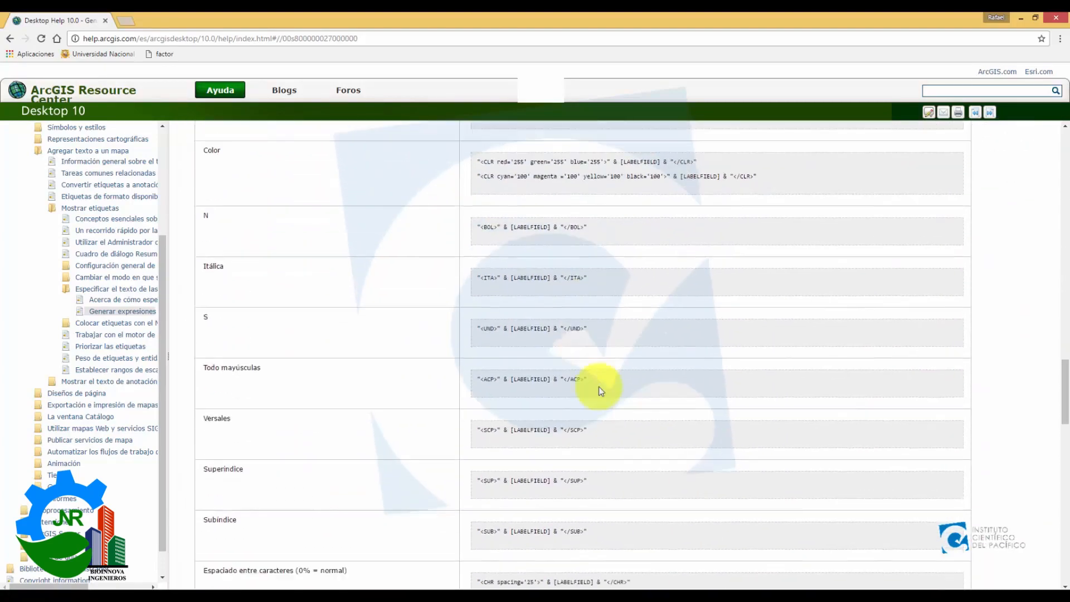
scroll(589, 460, down, 3)
scroll(581, 461, up, 15)
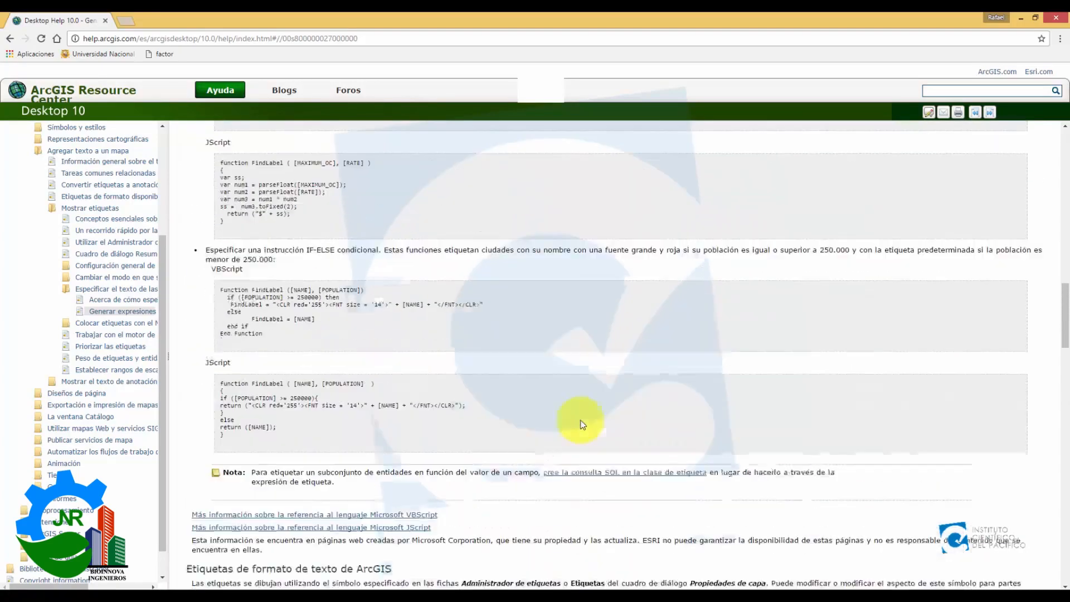
scroll(581, 422, up, 10)
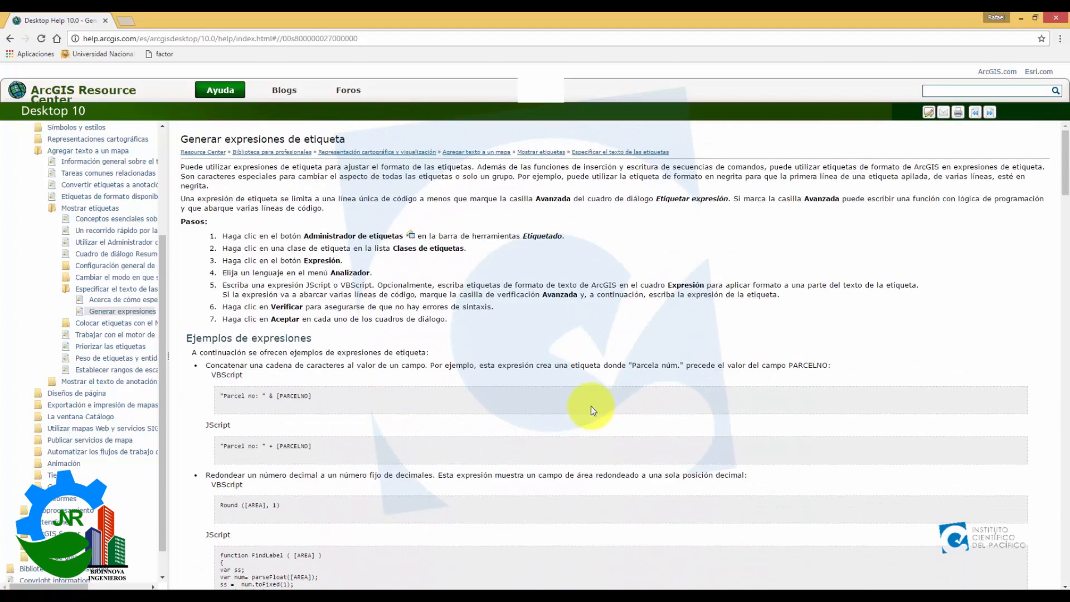
scroll(542, 341, down, 1)
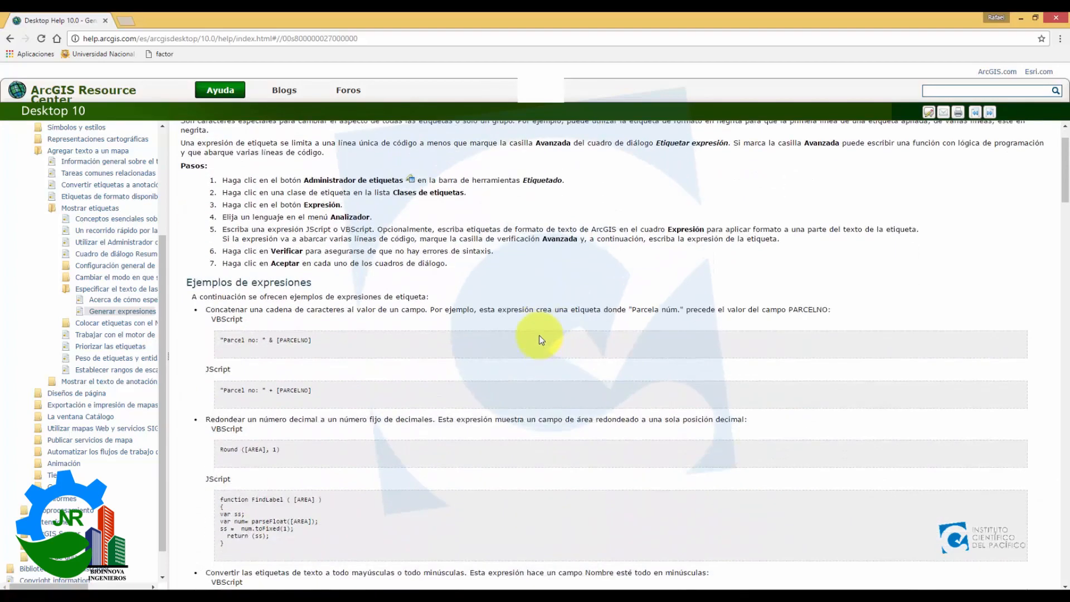
scroll(540, 339, up, 1)
scroll(537, 335, down, 10)
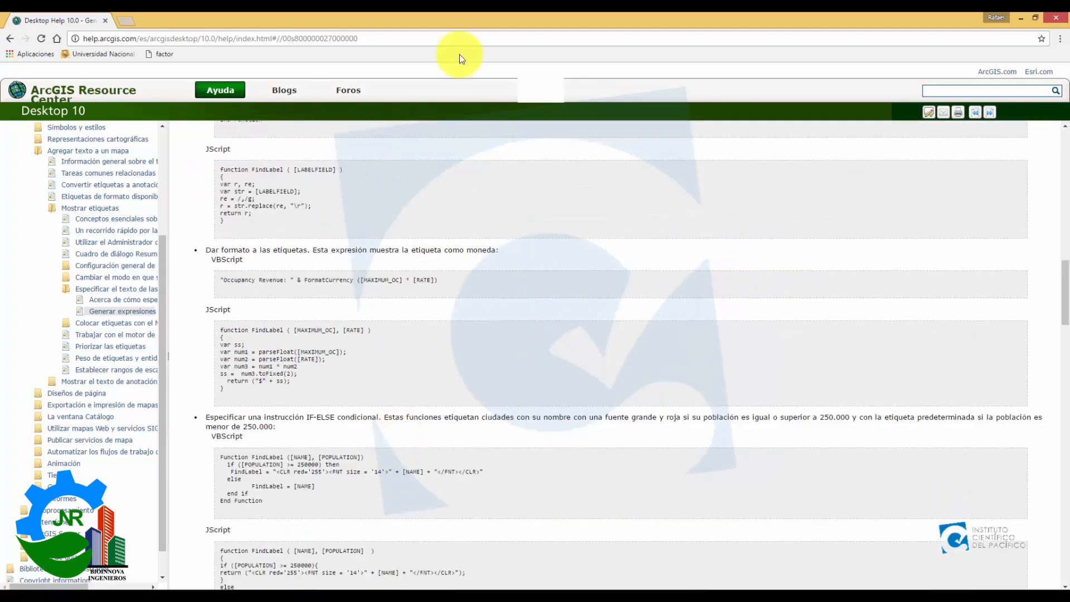